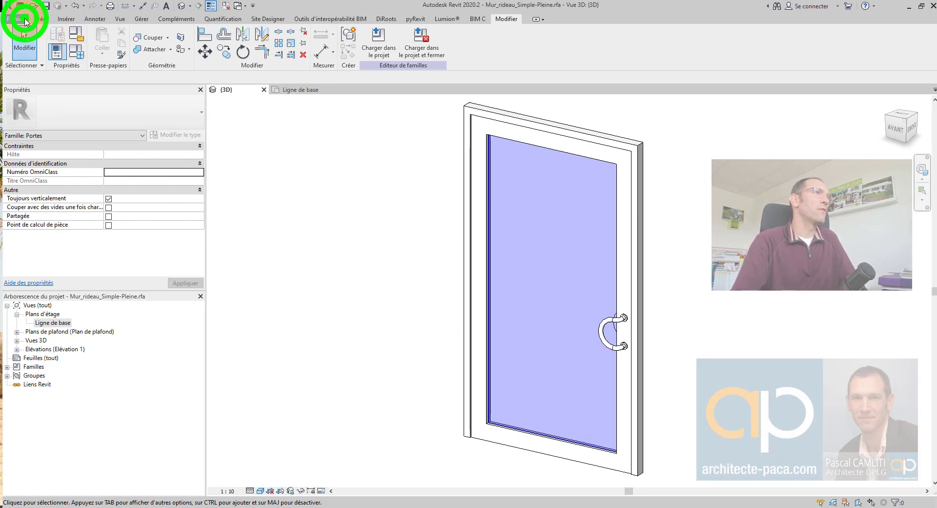
- Preview Simple vitrée.rfa in the Portes > Murs-rideaux library folder, then cancel opening it
click(25, 20)
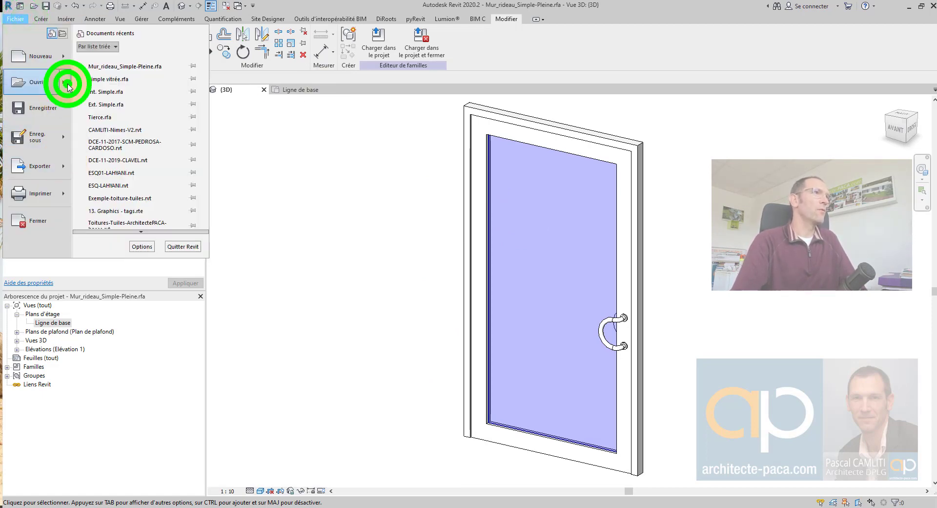
mouse_move(37, 82)
click(152, 87)
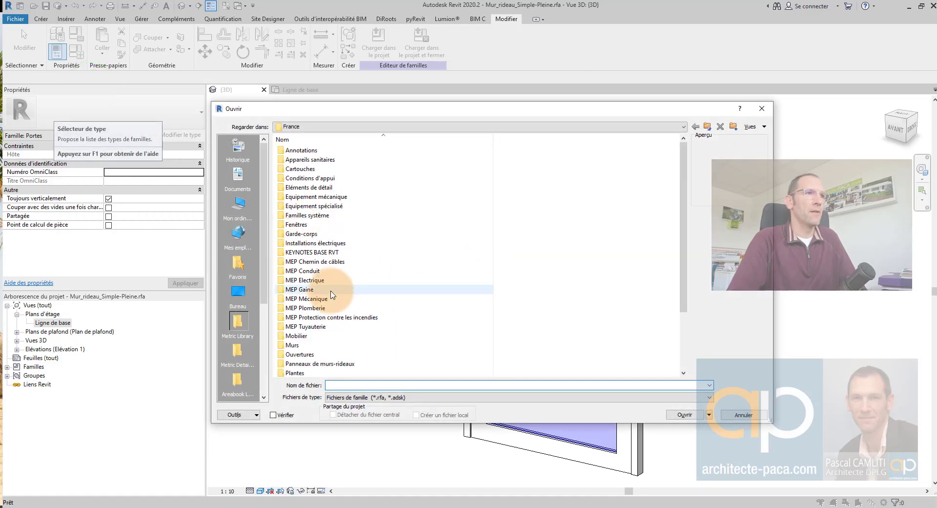
scroll(331, 295, down, 3)
double_click(338, 291)
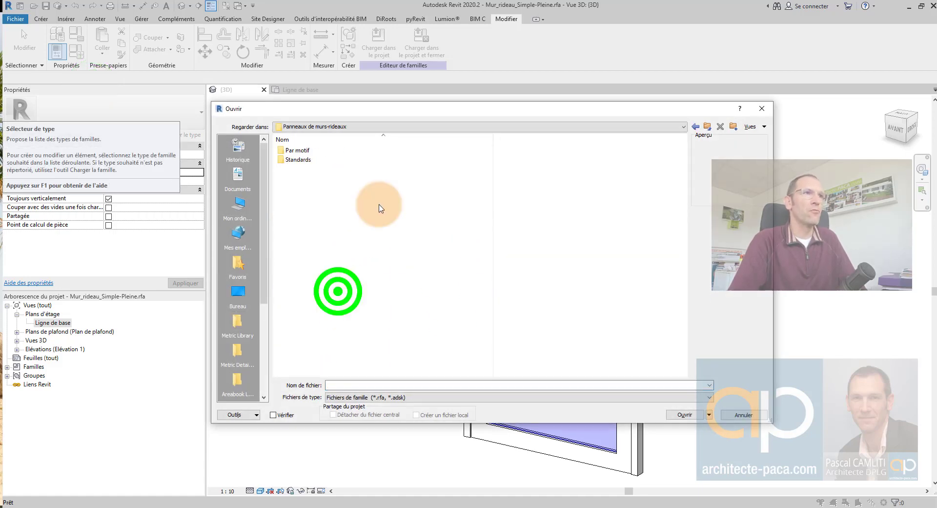
click(515, 126)
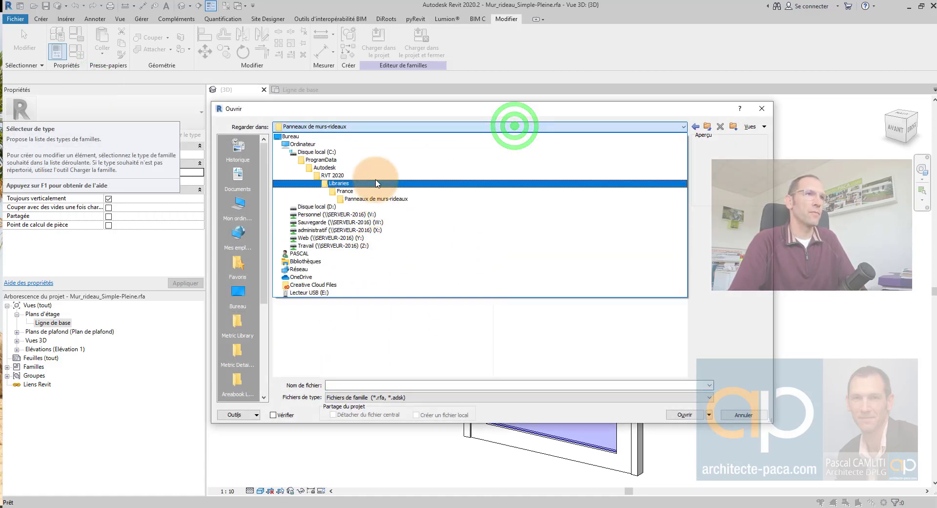
click(376, 191)
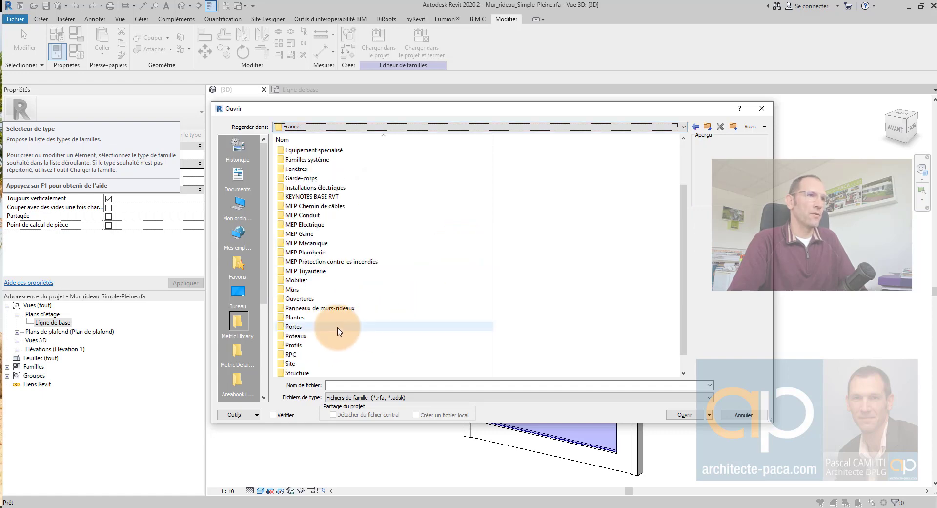
double_click(340, 330)
click(330, 253)
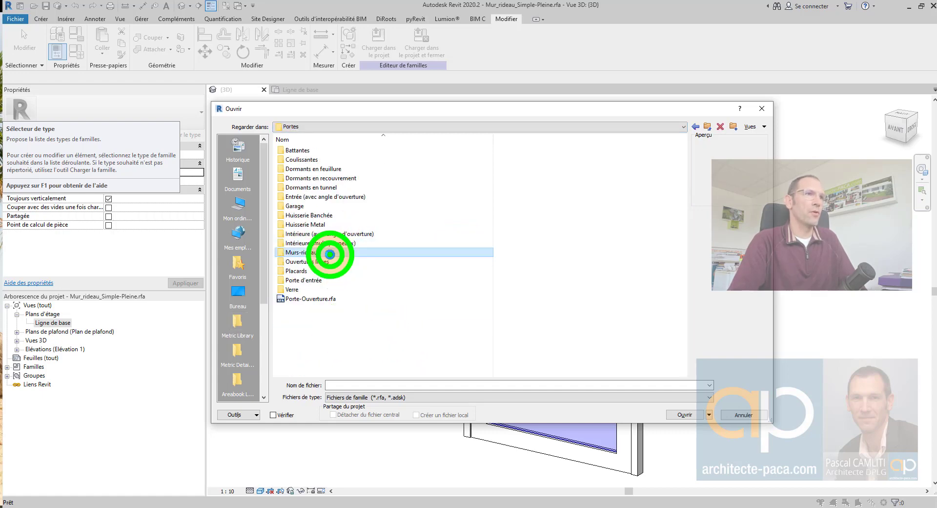
double_click(330, 253)
click(320, 179)
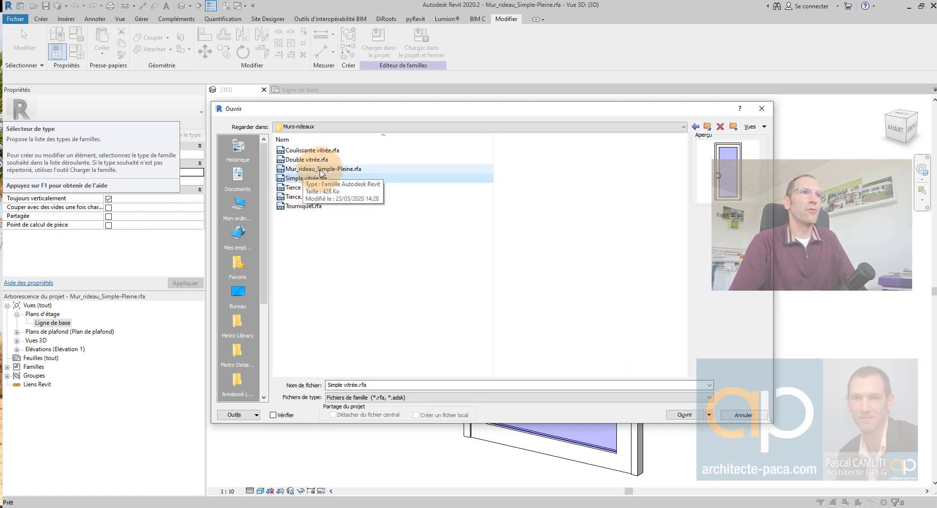
click(756, 416)
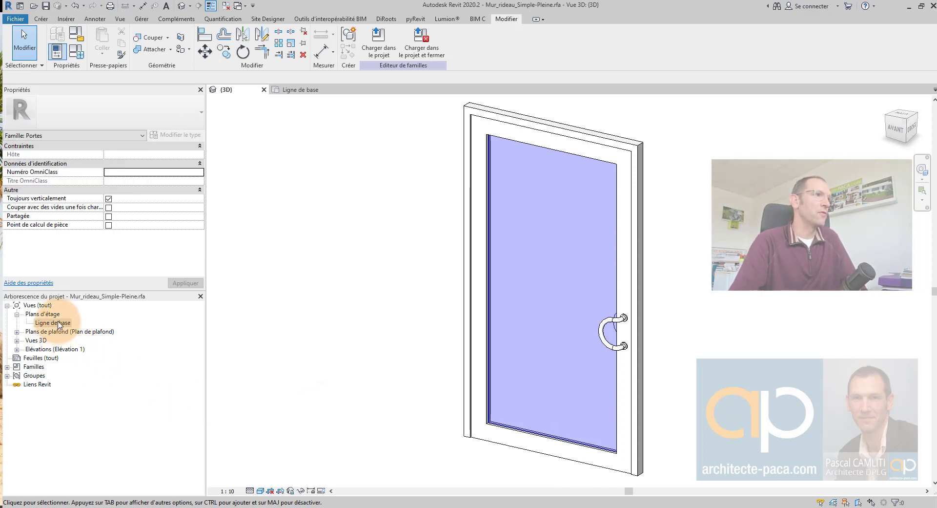
- Inspect the glass extrusion in the Ligne de base plan, then select the 3D door panel extrusion
click(389, 334)
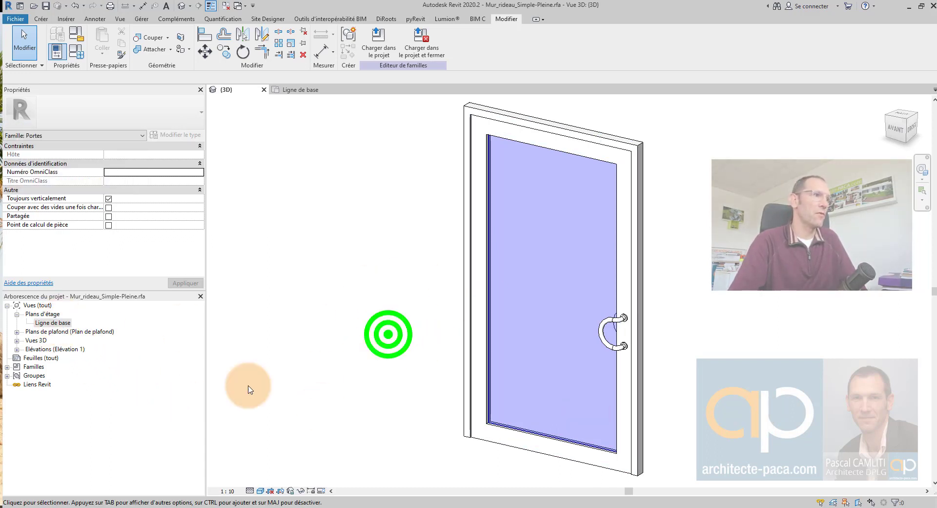
double_click(54, 322)
scroll(489, 349, up, 2)
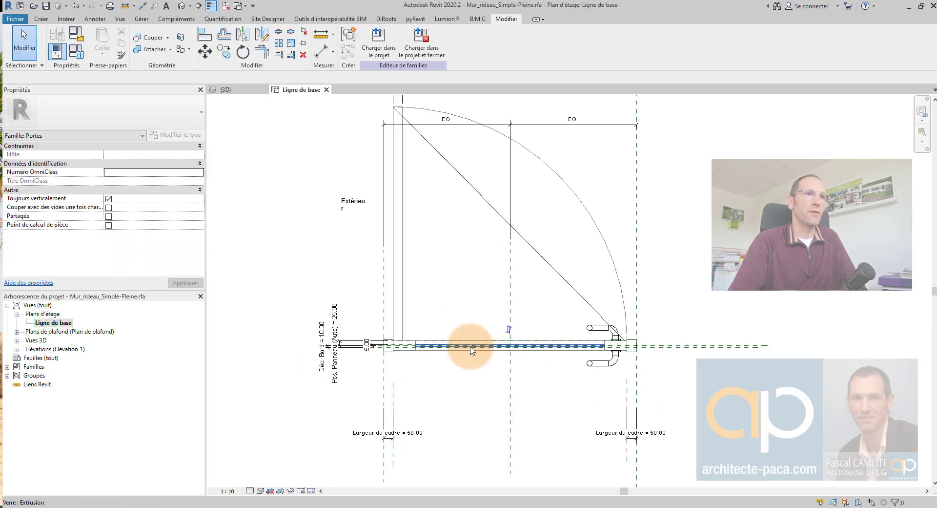
click(438, 347)
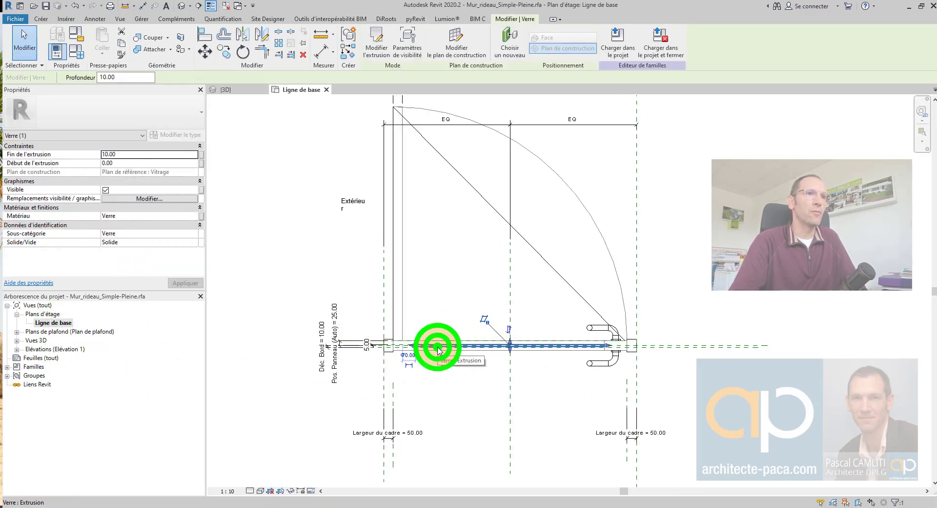
click(450, 293)
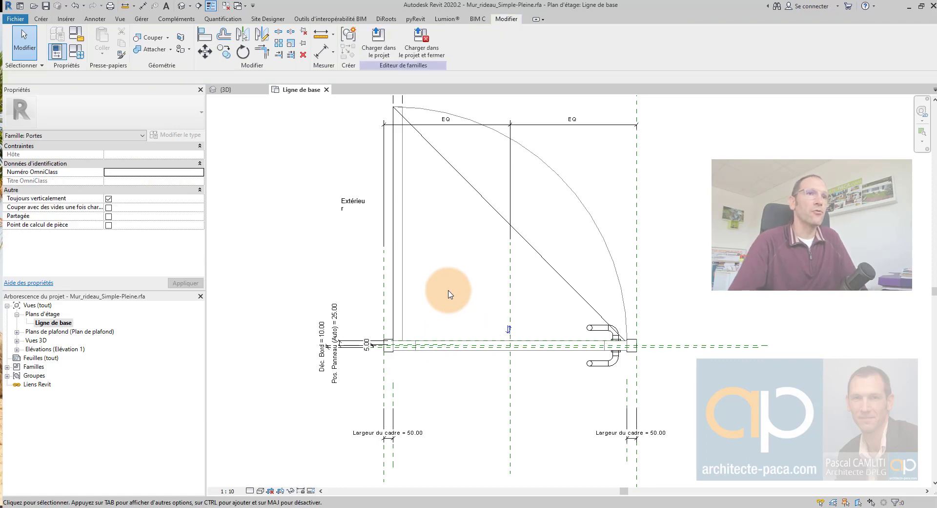
click(255, 91)
click(491, 163)
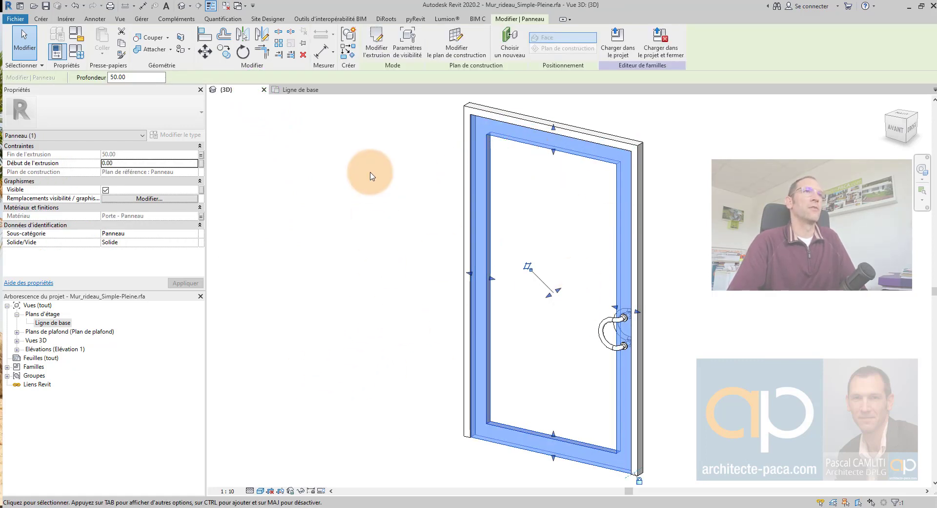
- Delete the inner right and bottom lines from the panel extrusion's sketch and finish it
click(389, 54)
middle_drag(519, 143, 558, 180)
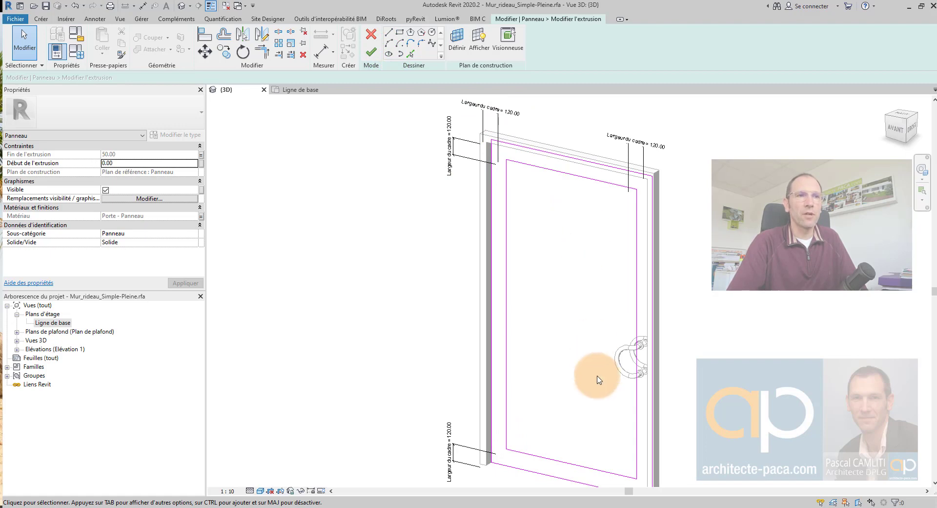
scroll(564, 323, down, 2)
scroll(523, 425, down, 2)
scroll(530, 398, down, 1)
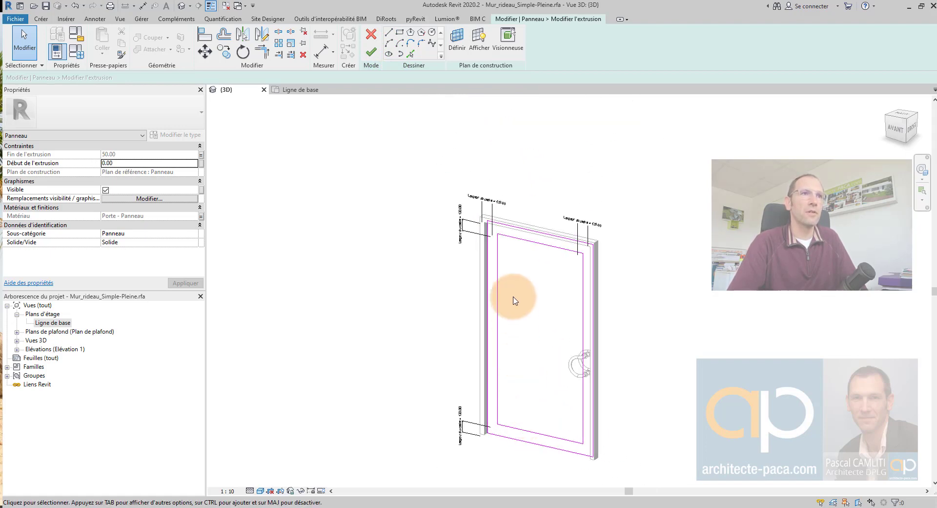
scroll(514, 300, up, 3)
drag(536, 272, 493, 215)
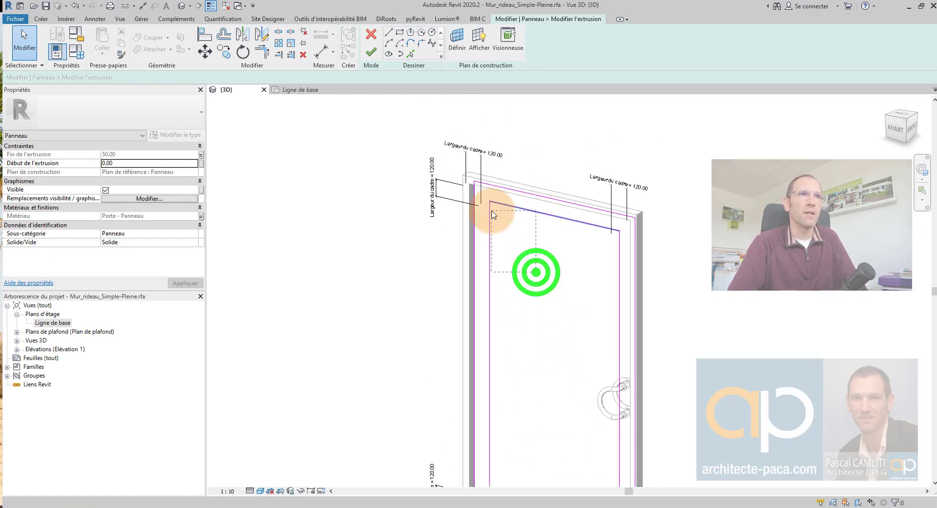
scroll(554, 293, down, 2)
scroll(613, 268, down, 1)
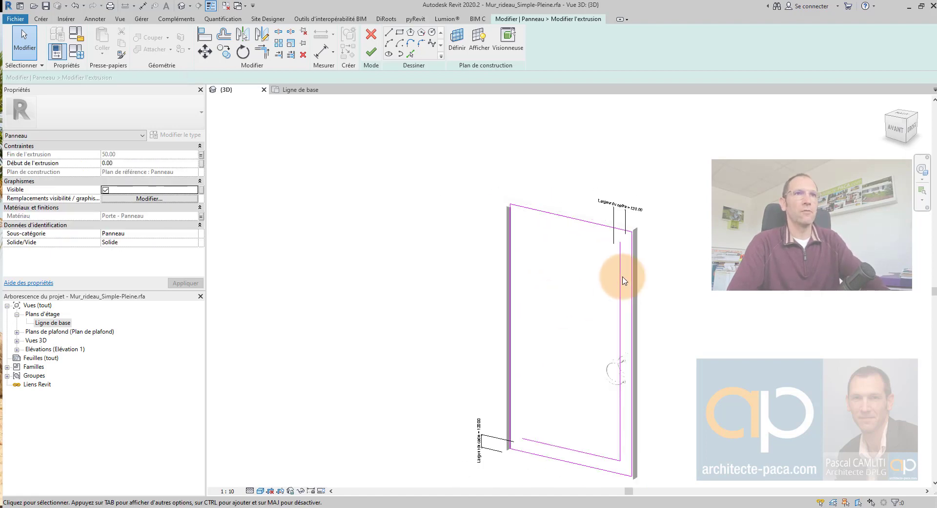
click(619, 279)
key(Delete)
click(551, 444)
key(Delete)
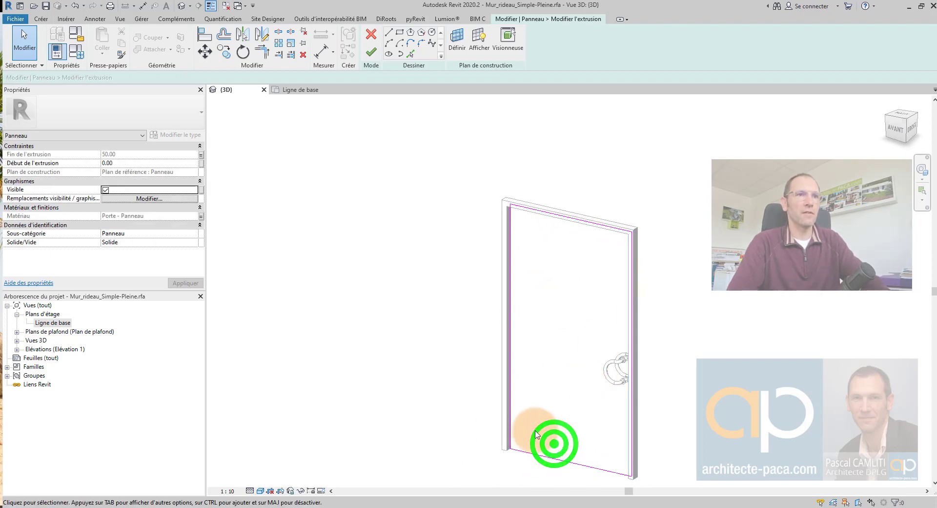
click(371, 52)
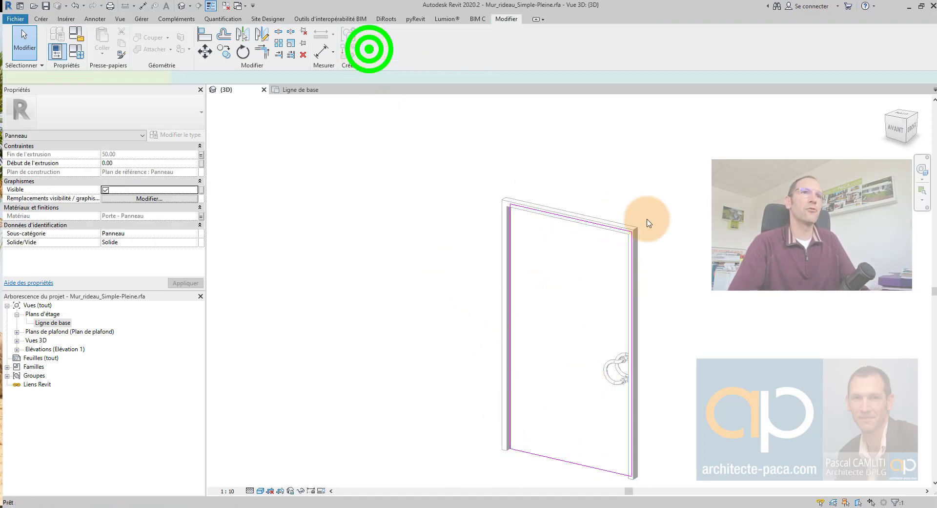
click(727, 338)
- Orbit around the now-solid door panel to check it, then save the family
shift+middle_drag(607, 375, 499, 364)
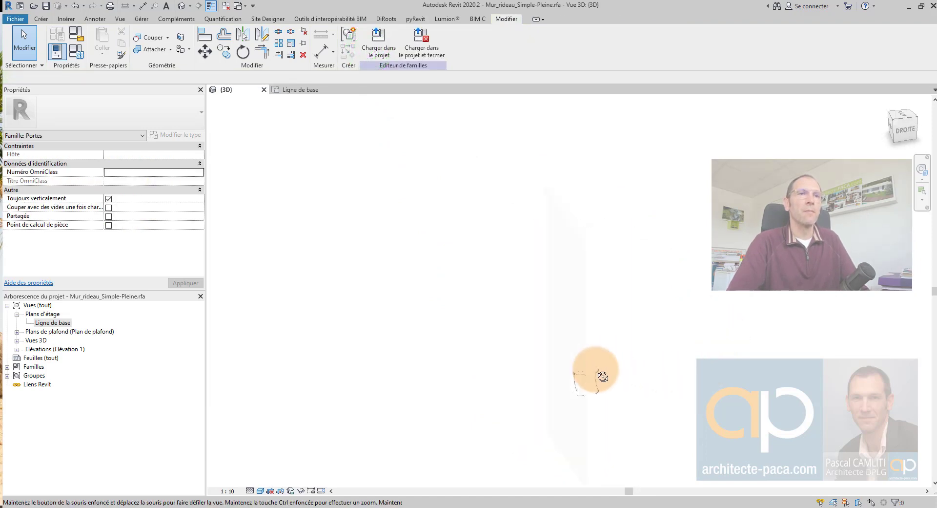
scroll(494, 367, up, 2)
scroll(474, 363, down, 2)
scroll(474, 362, up, 3)
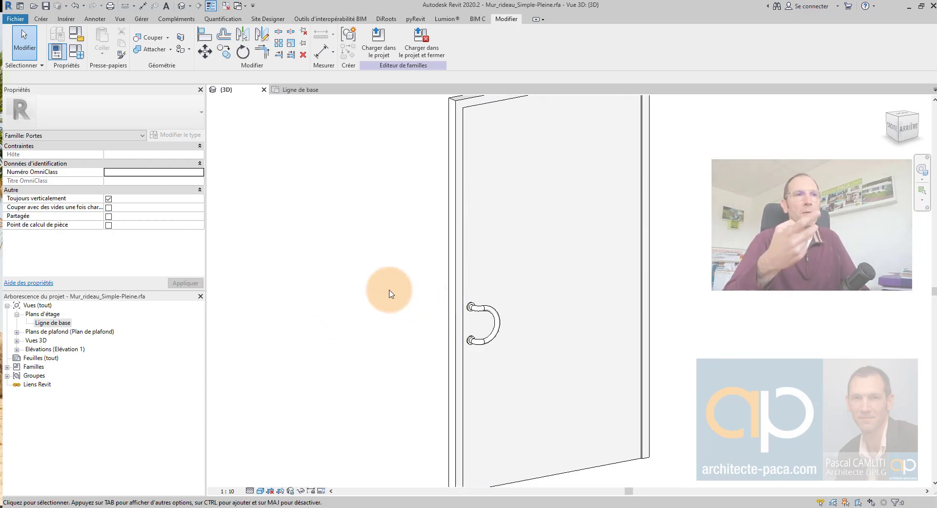
scroll(390, 293, down, 2)
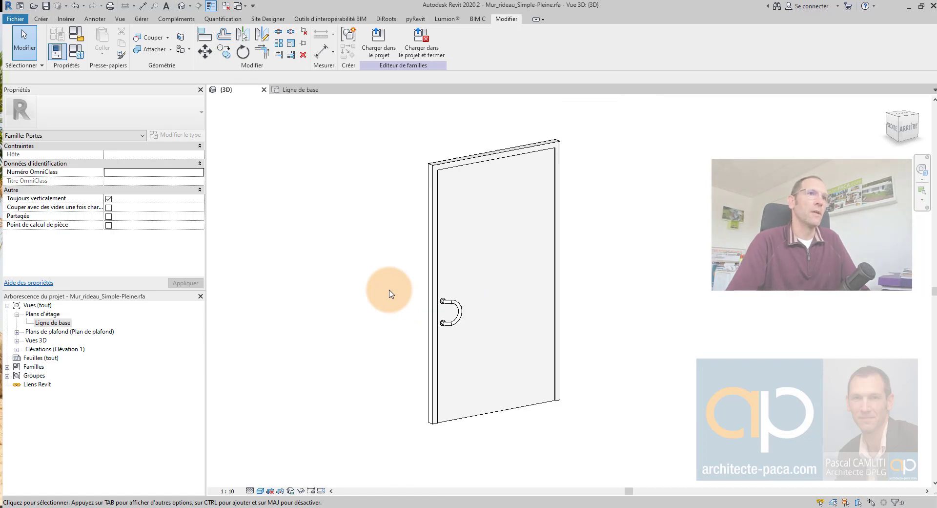
mouse_move(387, 288)
shift+middle_down()
mouse_move(404, 324)
mouse_move(602, 353)
mouse_move(521, 374)
shift+middle_up()
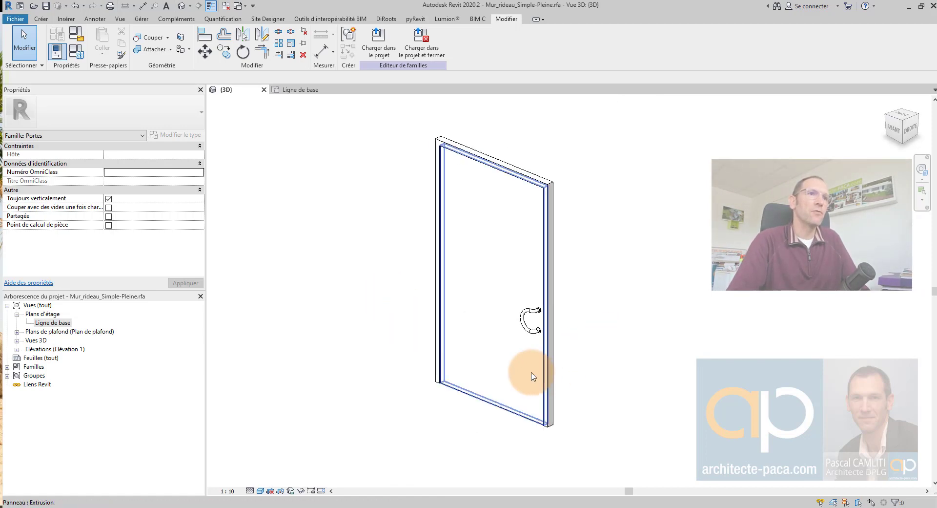
click(512, 372)
click(321, 296)
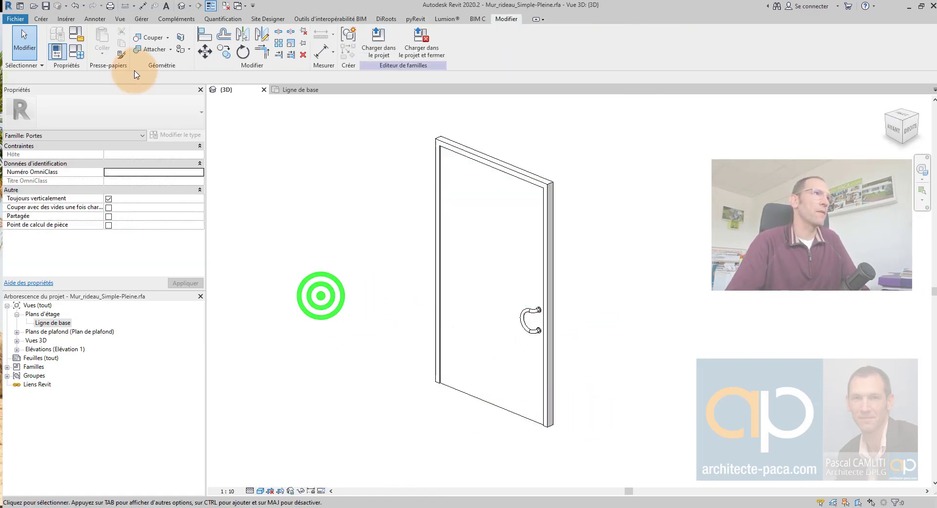
click(45, 6)
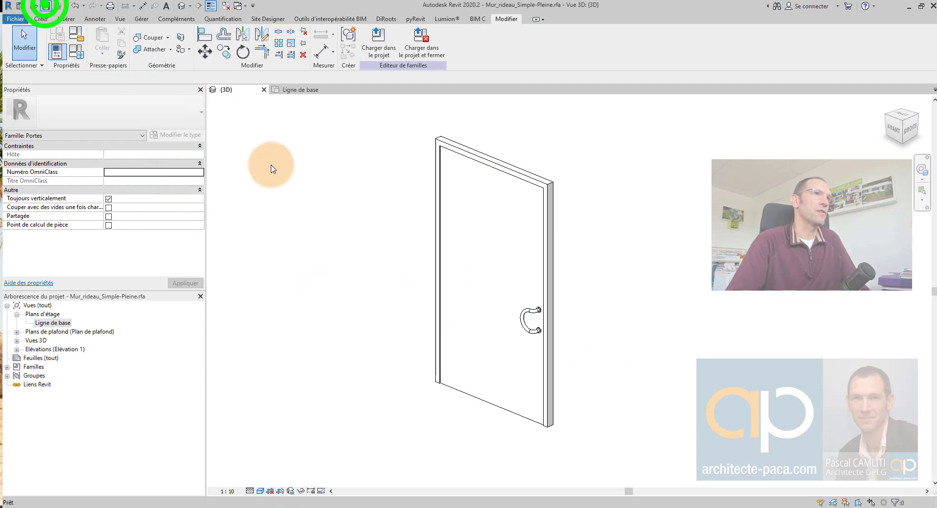
- Open Int. Simple.rfa from the Portes > Intérieure (avec angle d'ouverture) library folder
click(20, 23)
mouse_move(35, 82)
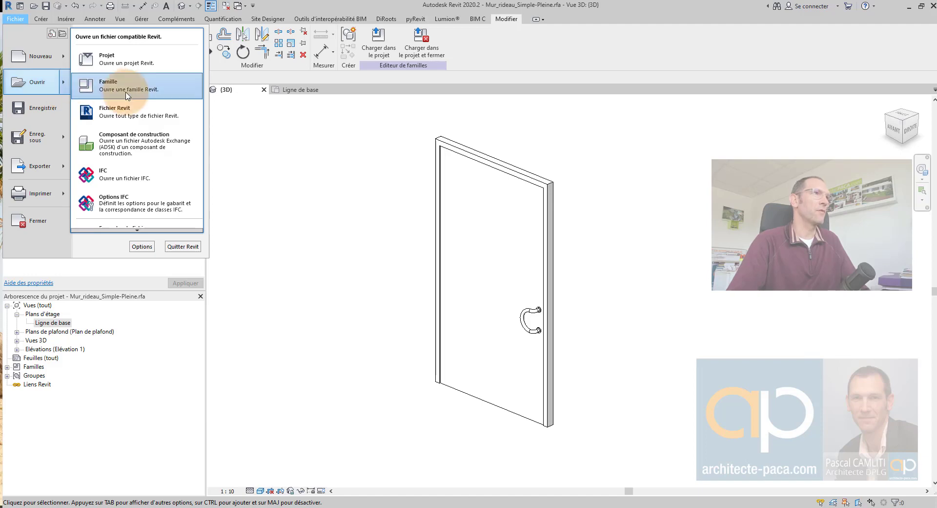
click(122, 88)
scroll(391, 277, down, 3)
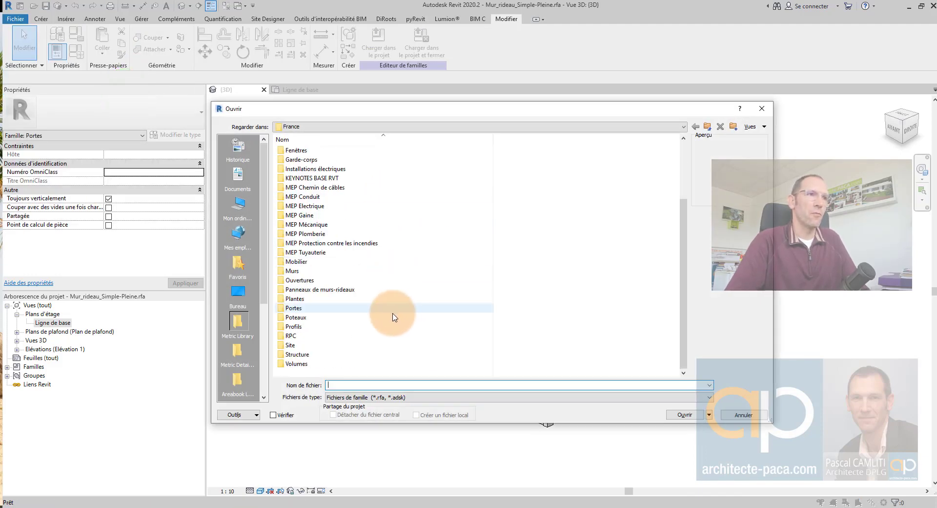
double_click(377, 312)
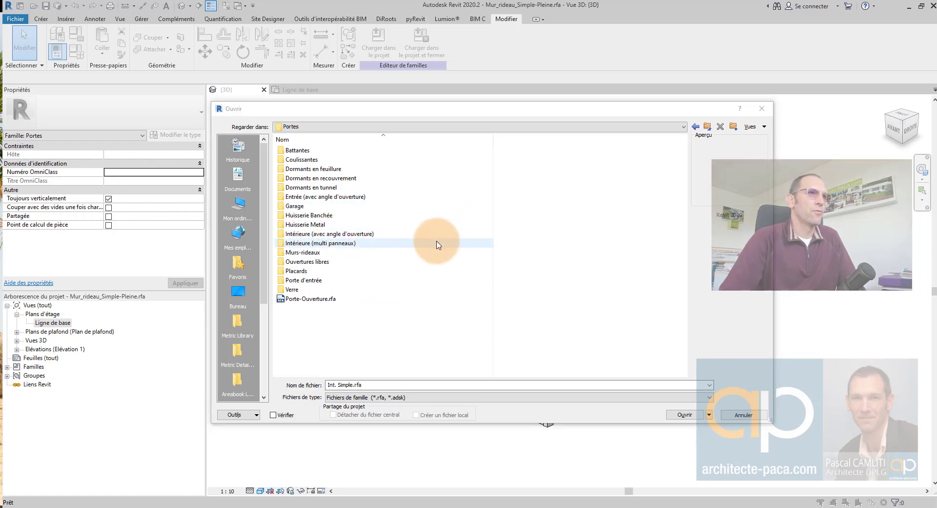
double_click(396, 234)
click(337, 234)
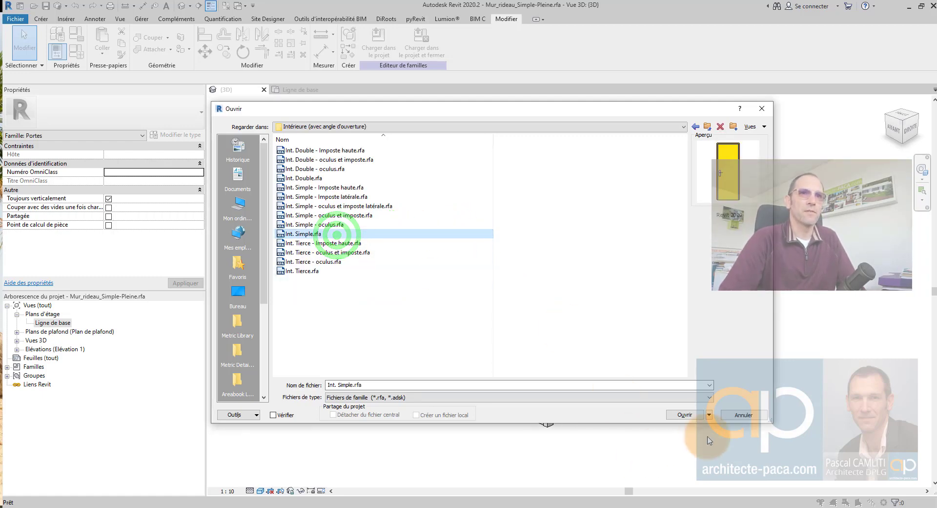
click(688, 415)
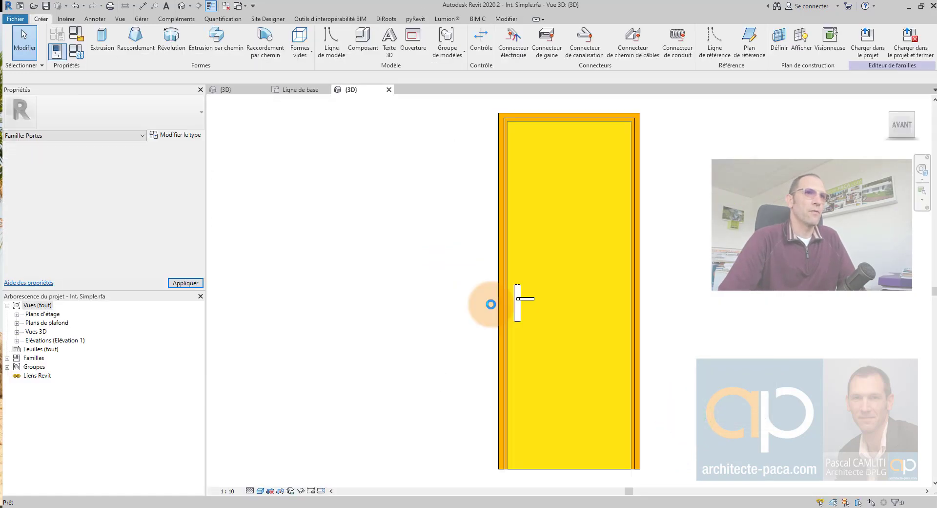
- Edit the door's panel family, then its nested Poignée Porte handle family
click(523, 298)
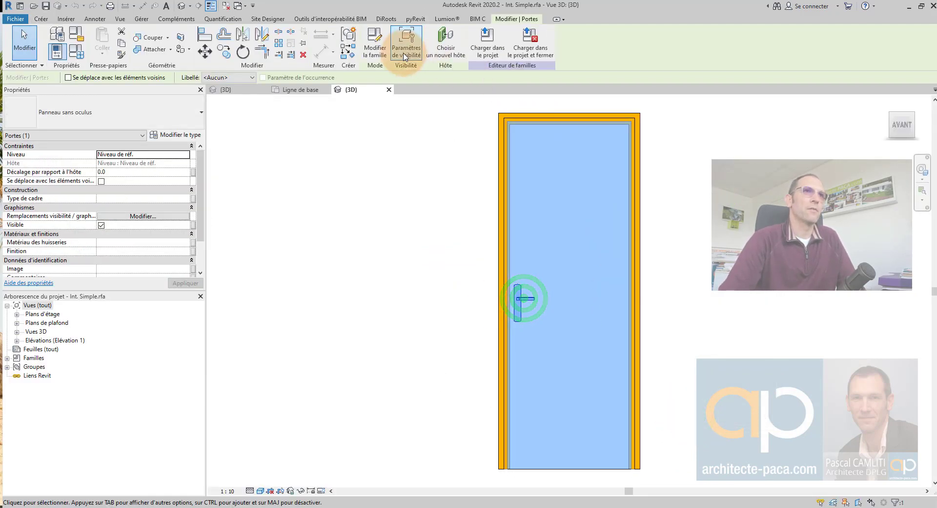
click(378, 43)
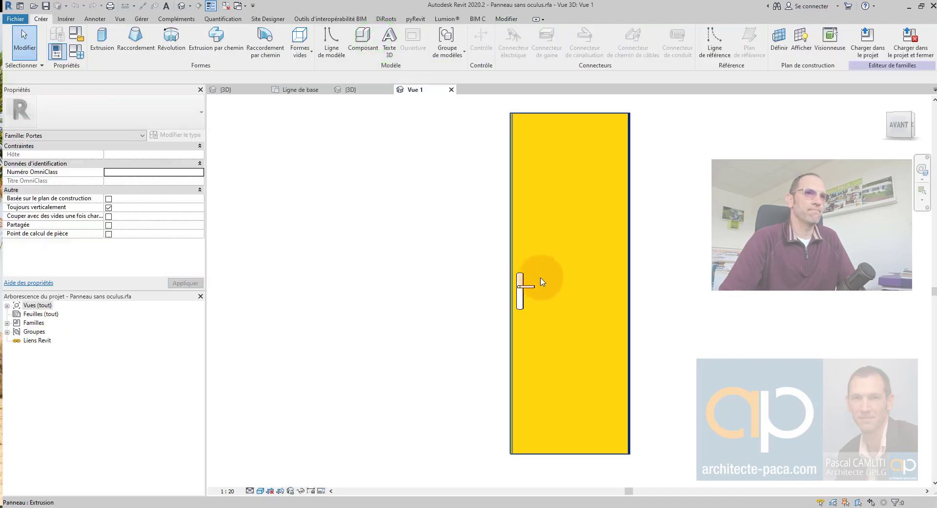
click(526, 286)
click(378, 41)
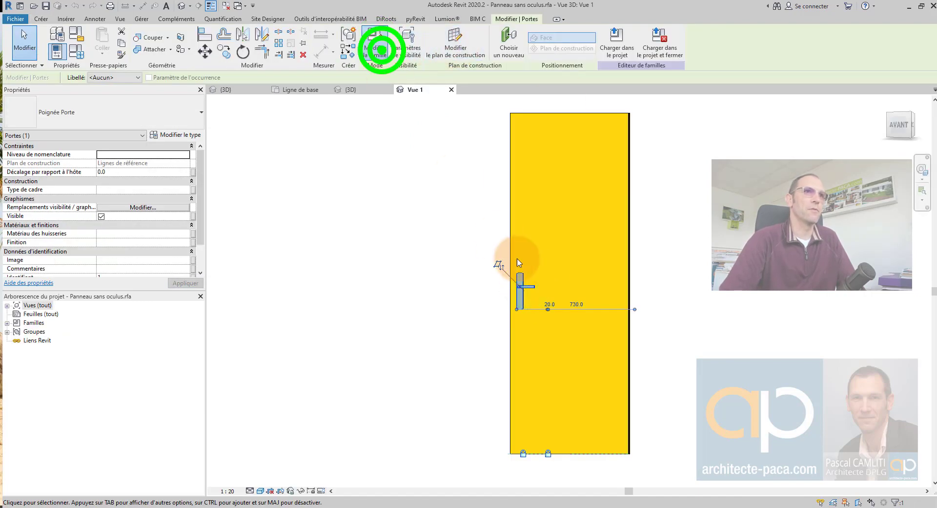
click(554, 178)
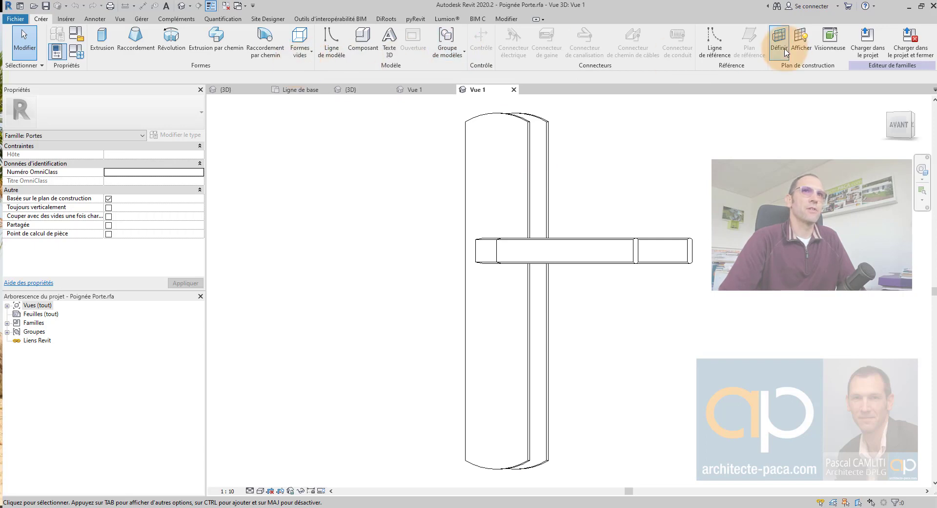
- Load the handle family into Mur_rideau_Simple-Pleine.rfa
click(879, 50)
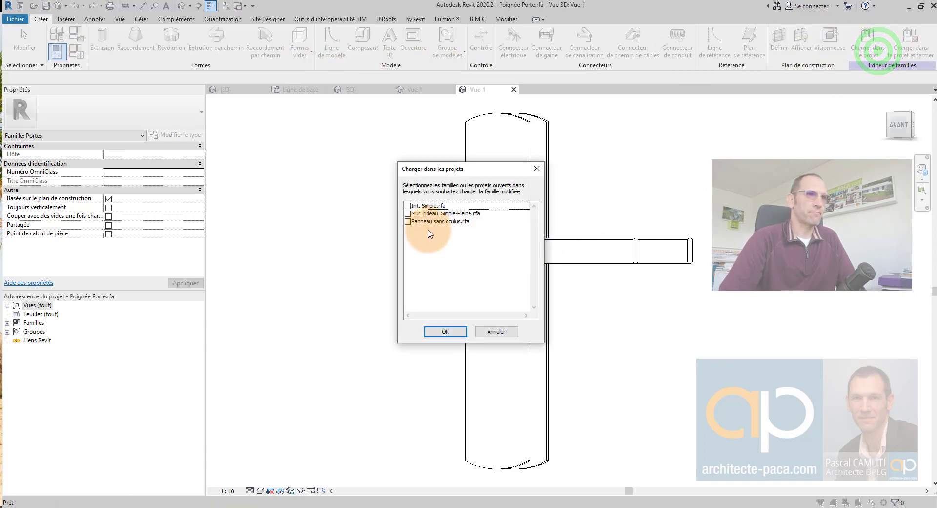
click(408, 213)
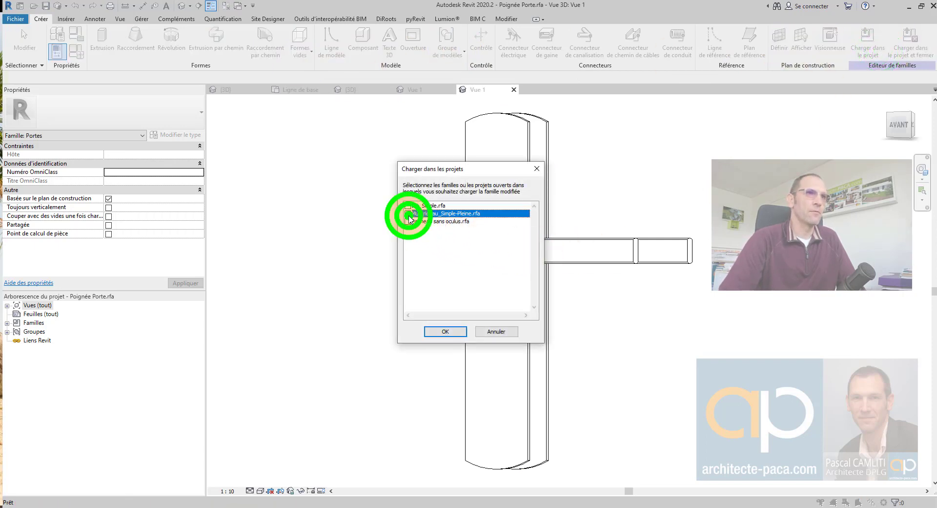
click(445, 331)
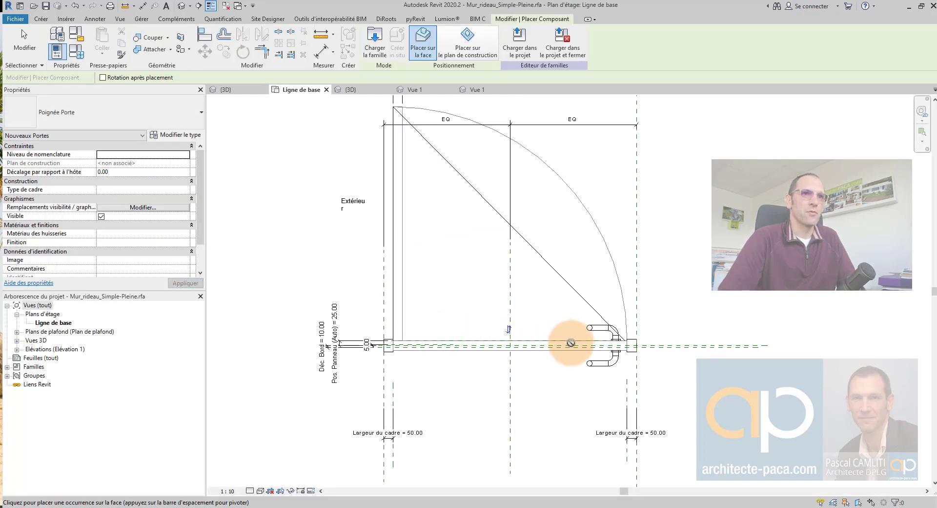
- Place the Poignée Porte handle on the work plane, rotated a half turn, beside the frame
click(491, 43)
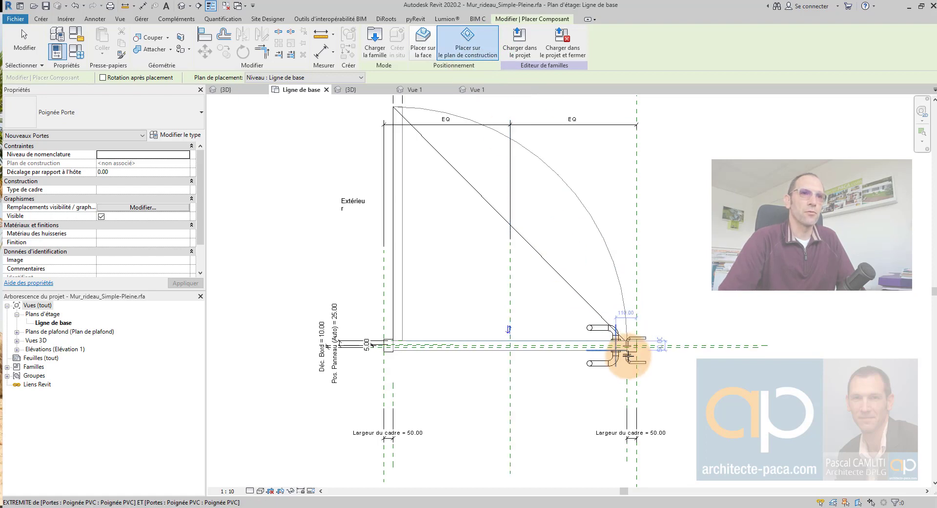
scroll(622, 348, up, 3)
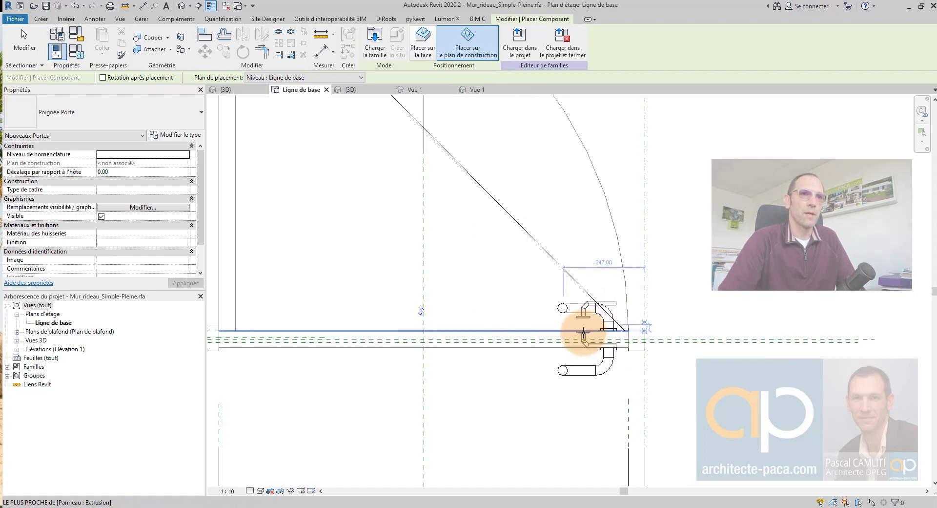
key(space)
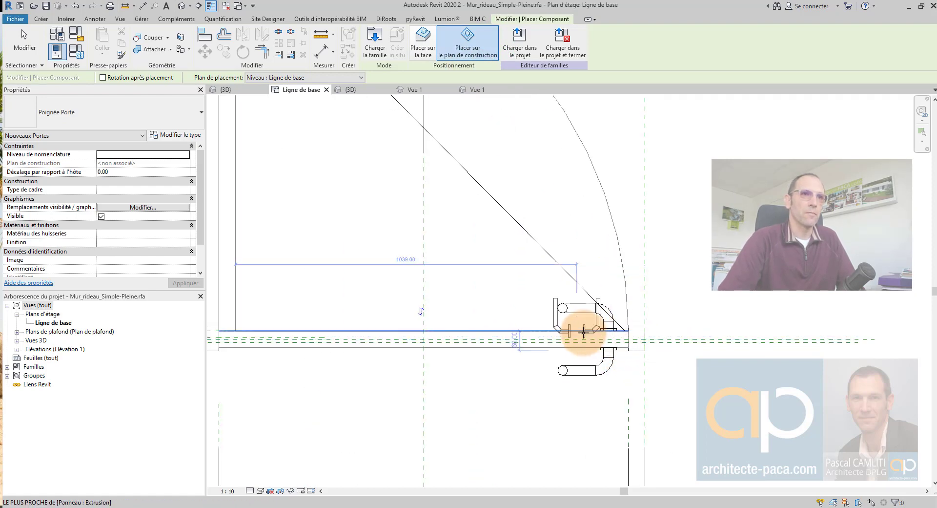
key(space)
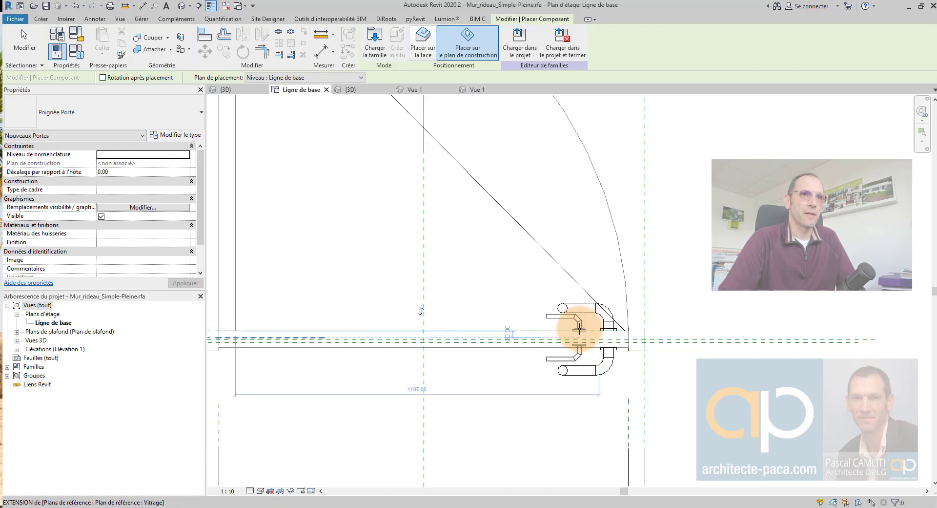
click(580, 329)
key(Escape)
key(Escape)
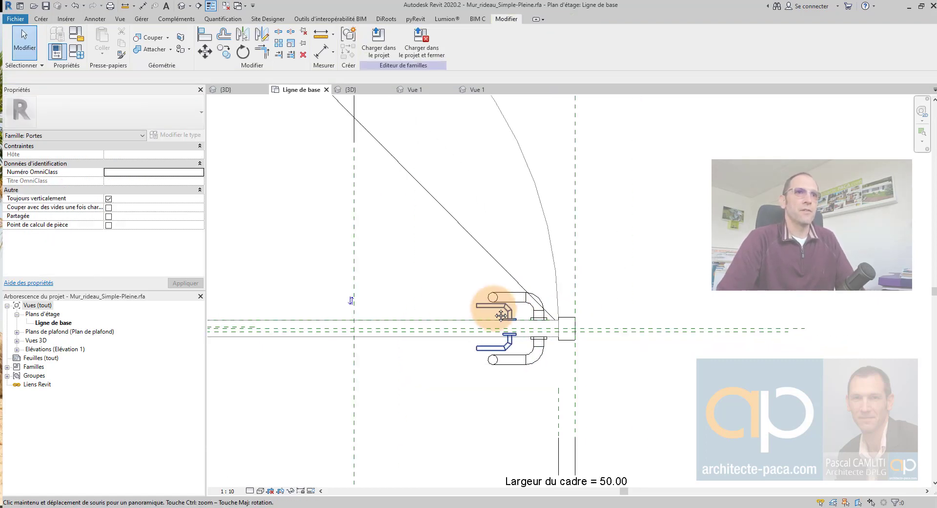
scroll(513, 315, up, 2)
click(491, 307)
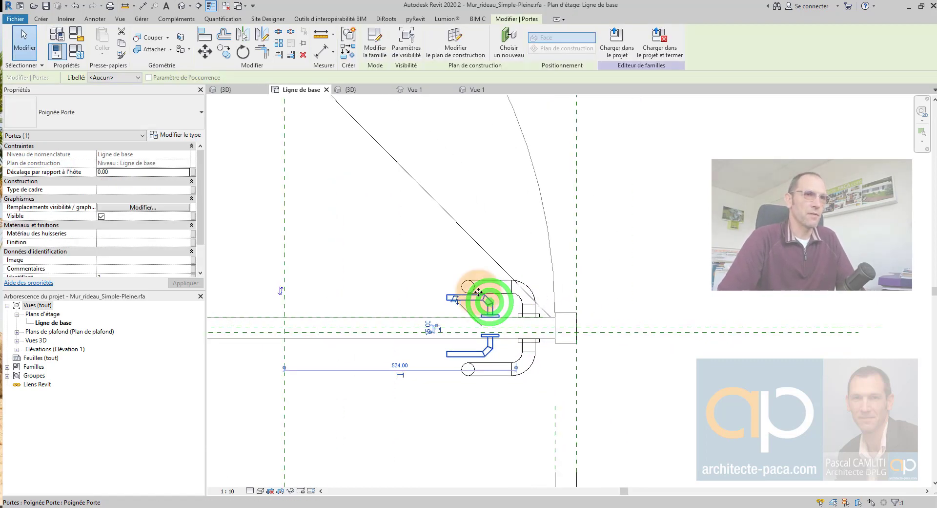
scroll(413, 277, down, 2)
- Align the handle's centre reference to the door reference plane and lock it
click(205, 35)
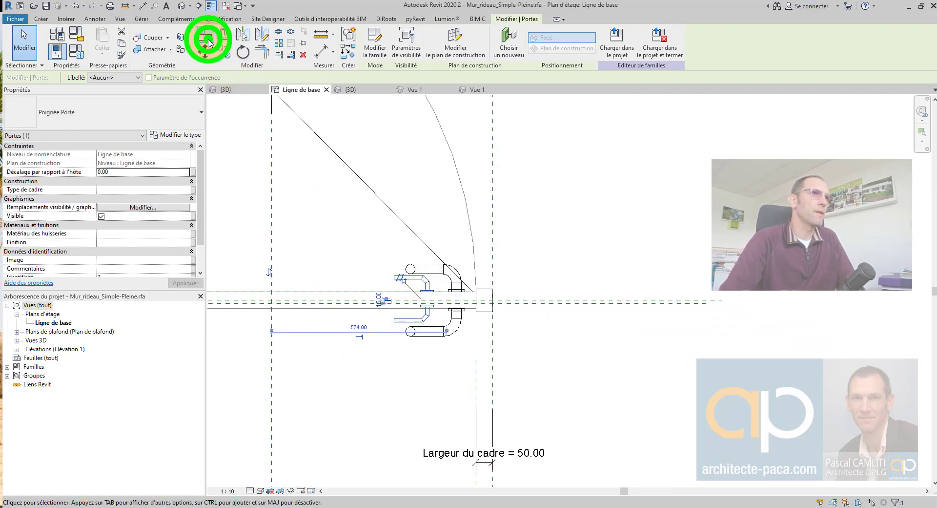
scroll(488, 289, up, 2)
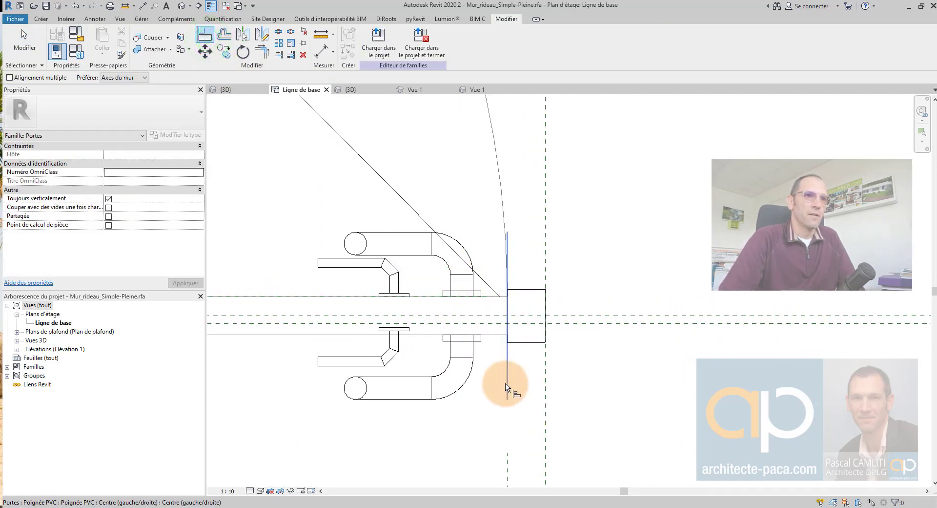
scroll(498, 317, down, 2)
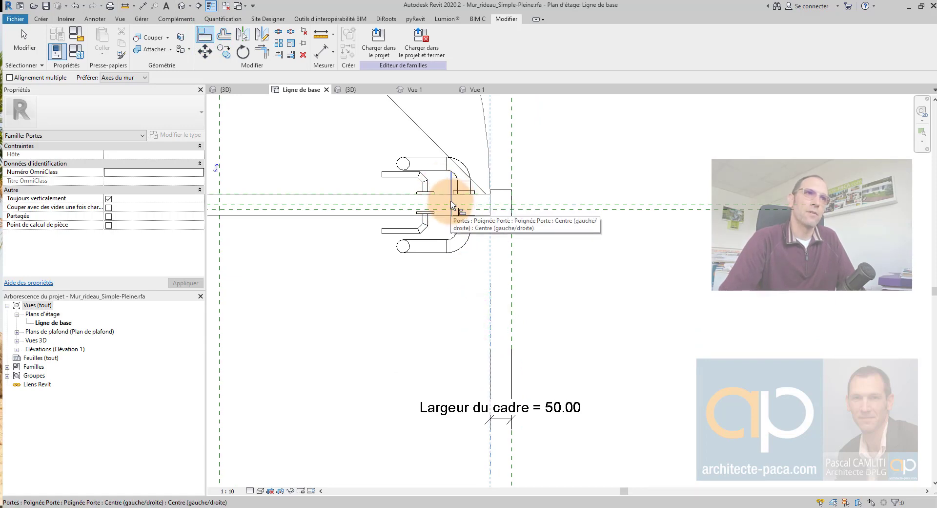
click(452, 205)
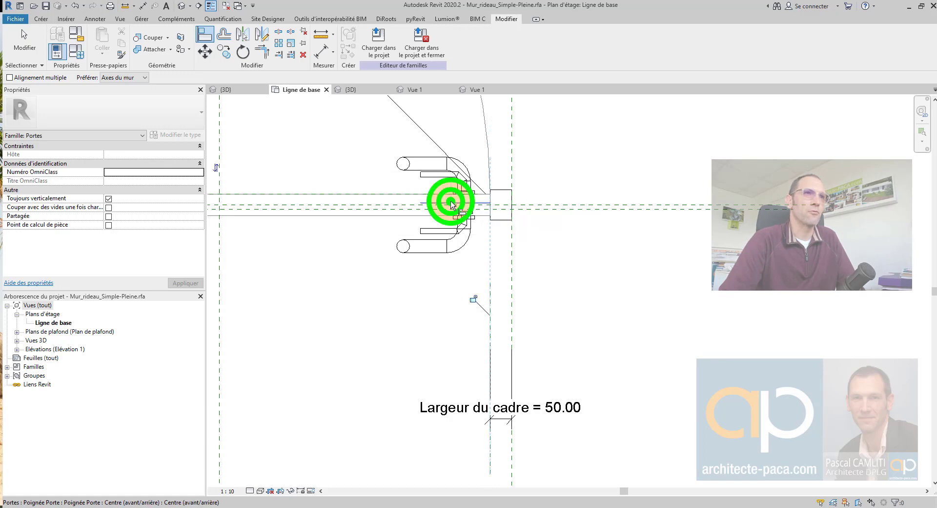
click(474, 299)
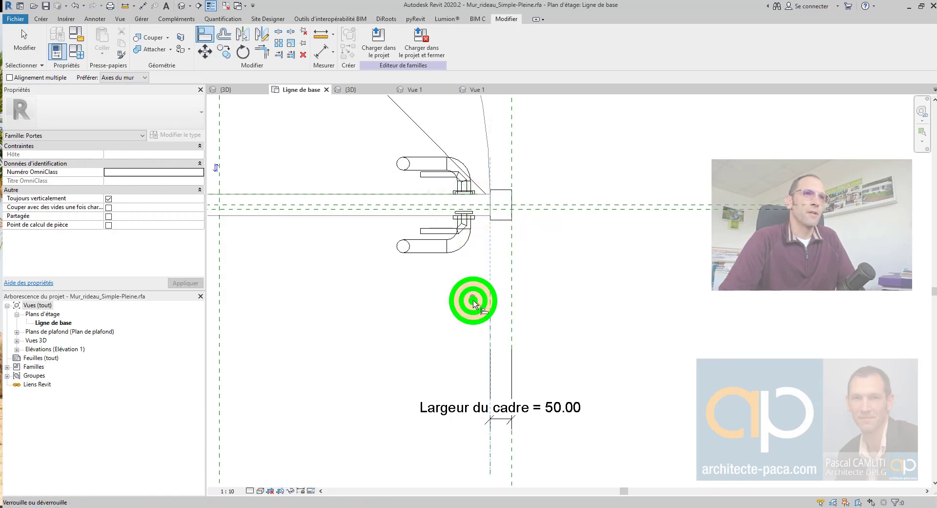
key(Escape)
- Select the handle and open its type properties, showing Ep. Panneau at 50.00
click(445, 176)
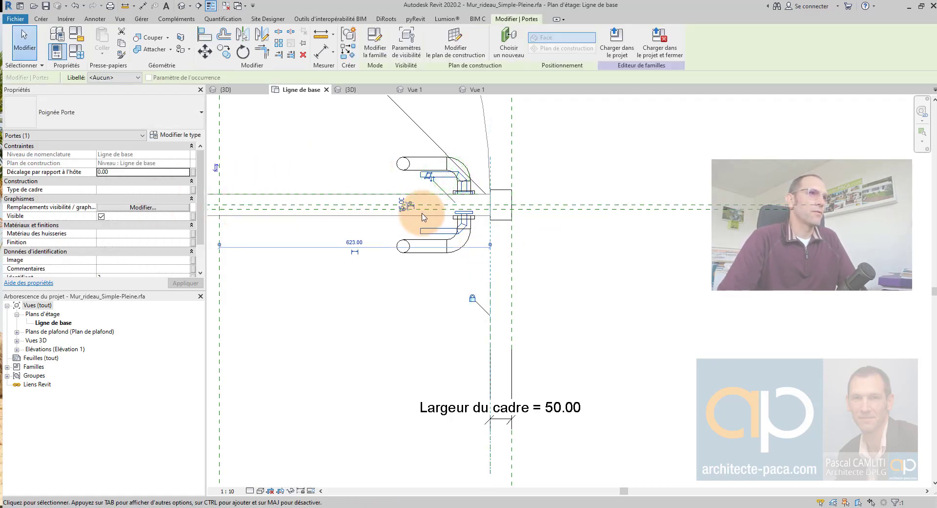
middle_drag(380, 203, 504, 286)
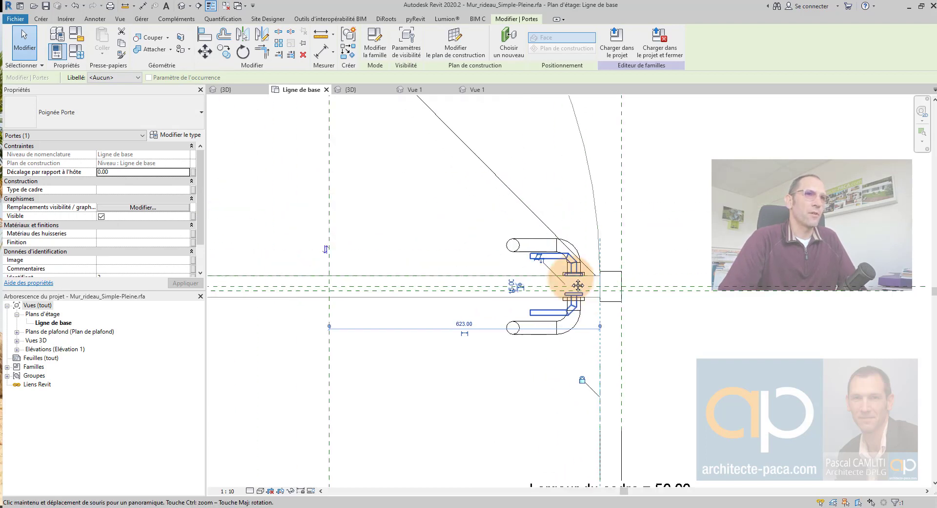
click(505, 278)
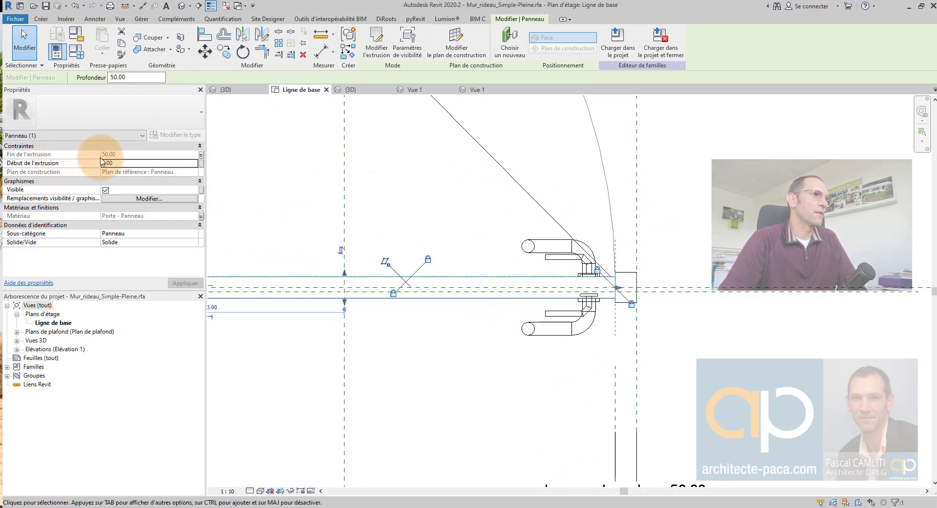
click(562, 257)
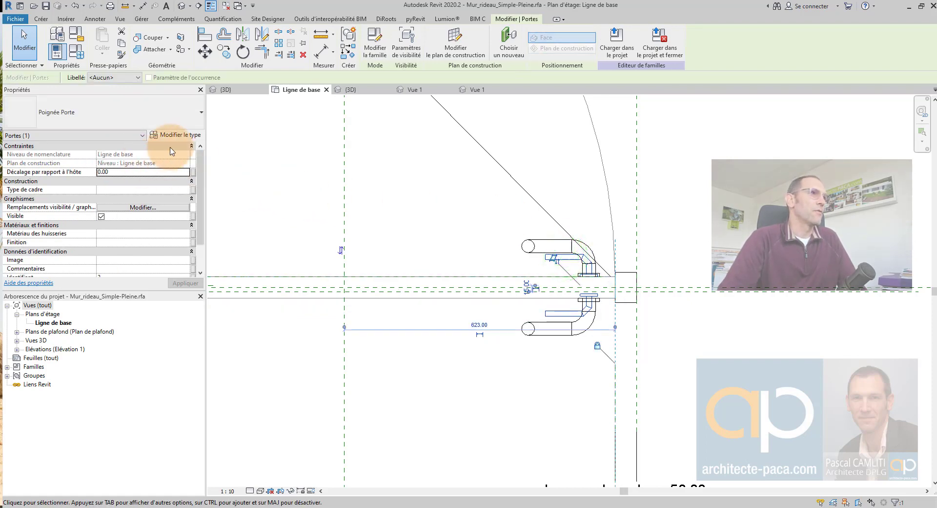
click(173, 134)
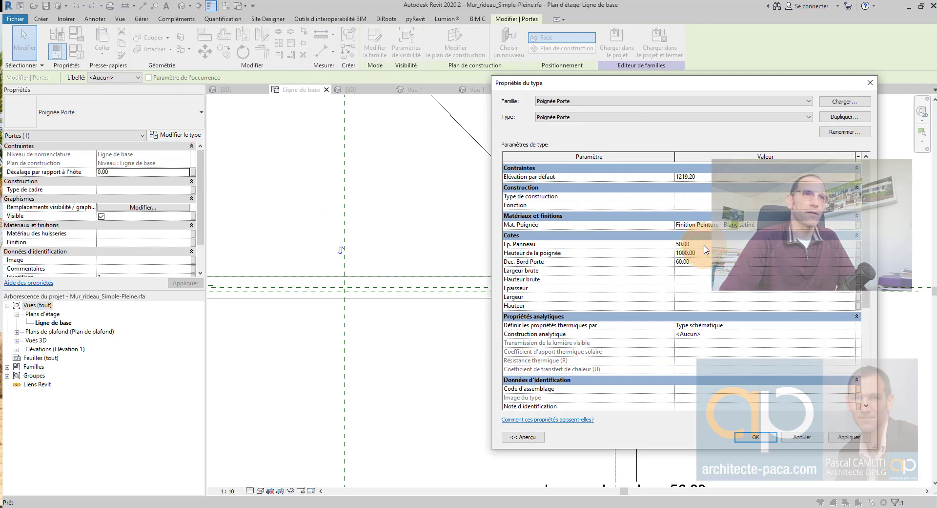
- Review the family types parameter list with the handle and panel extrusion selected
click(755, 436)
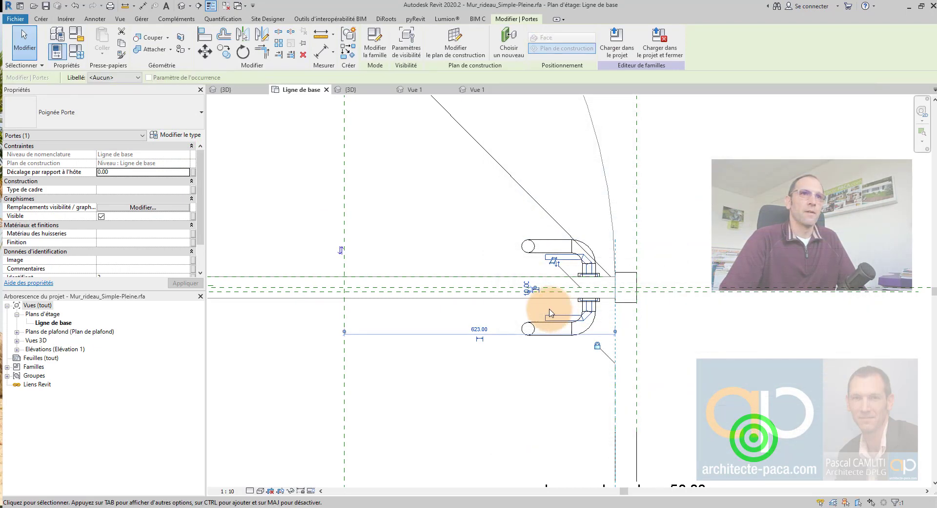
click(481, 252)
click(558, 258)
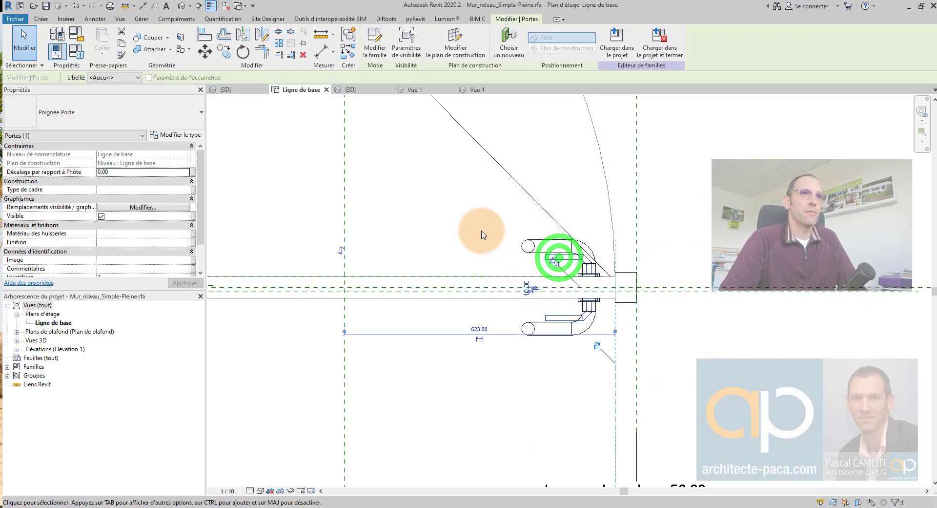
click(410, 276)
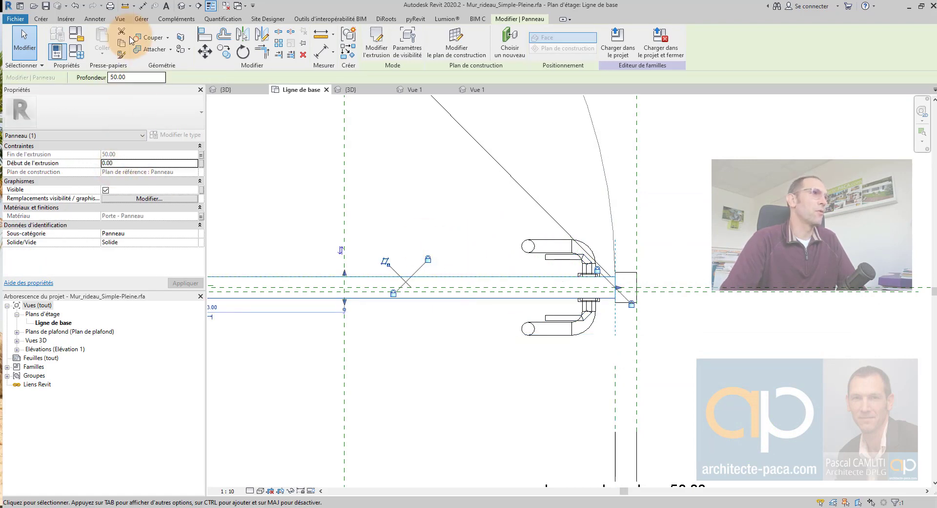
click(76, 49)
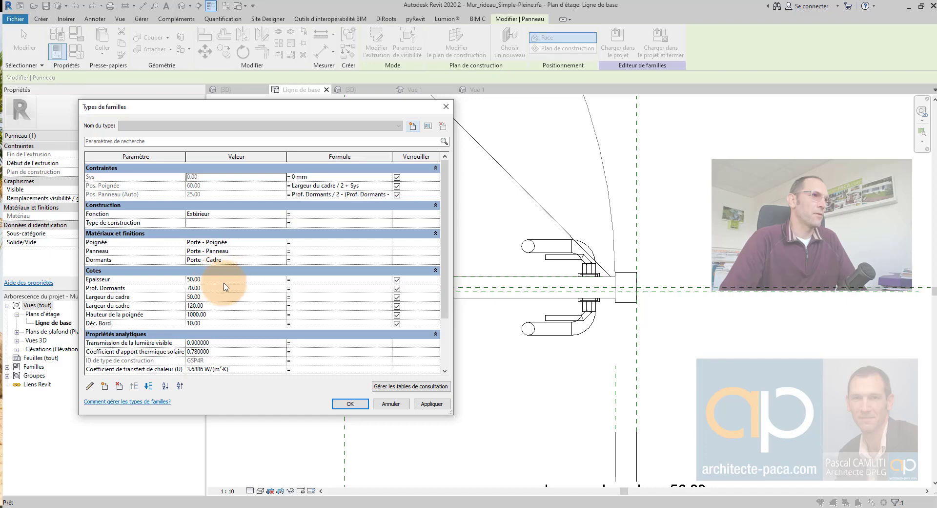
click(586, 428)
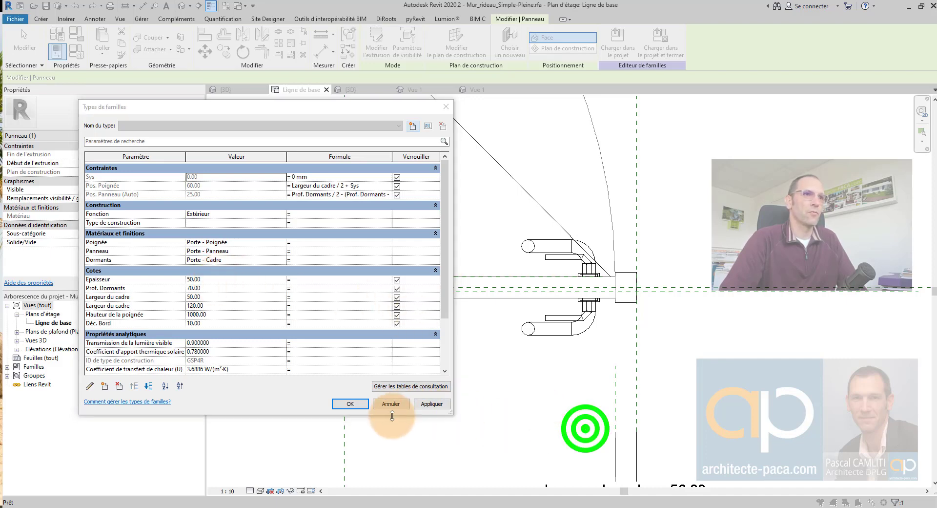
click(362, 402)
- Associate the handle's Ep. Panneau type parameter with the door's Epaisseur parameter
click(568, 259)
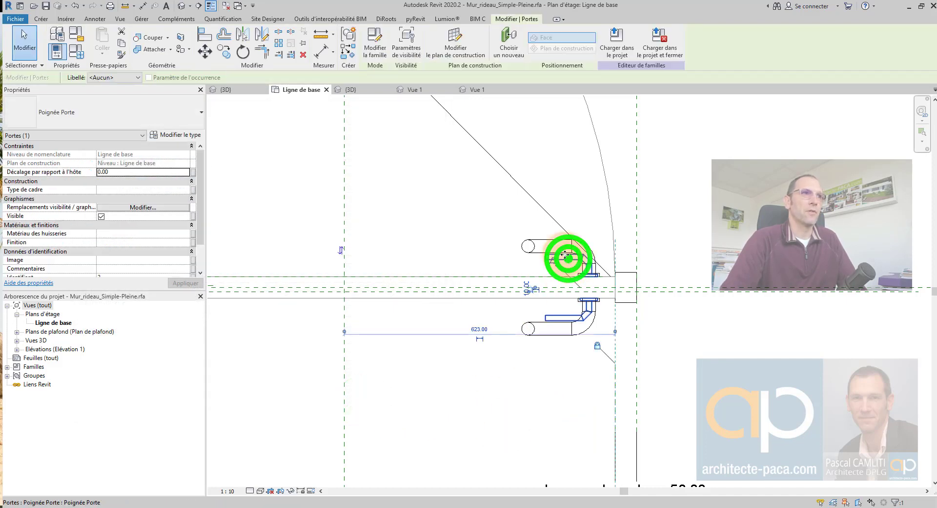
click(178, 136)
drag(664, 82, 364, 93)
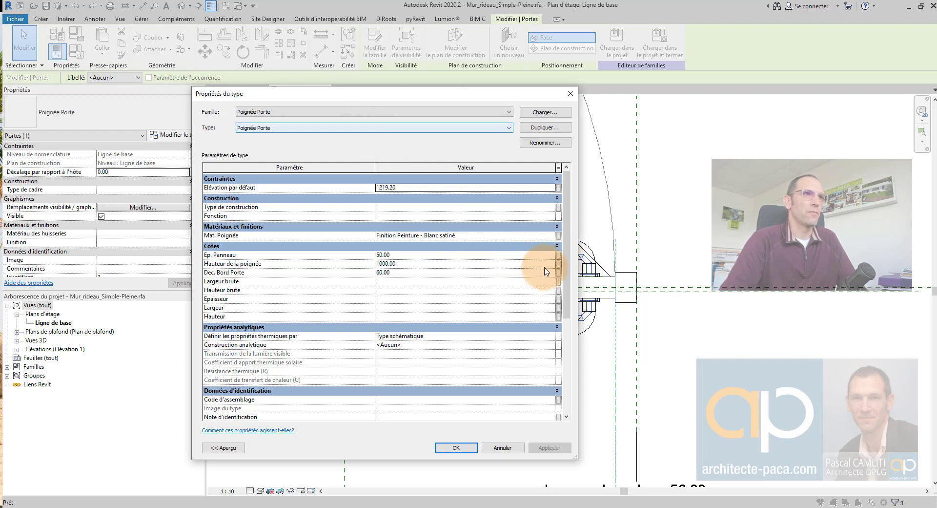
click(560, 255)
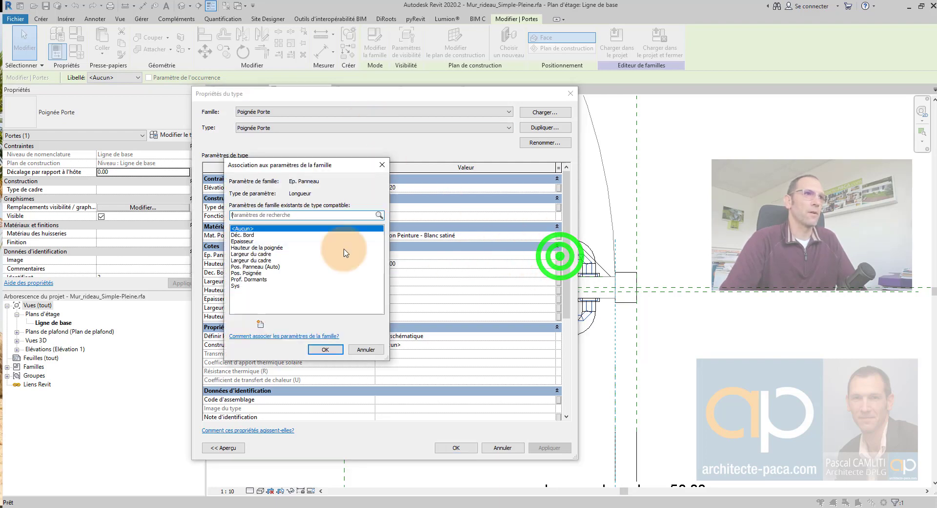
click(255, 242)
click(325, 349)
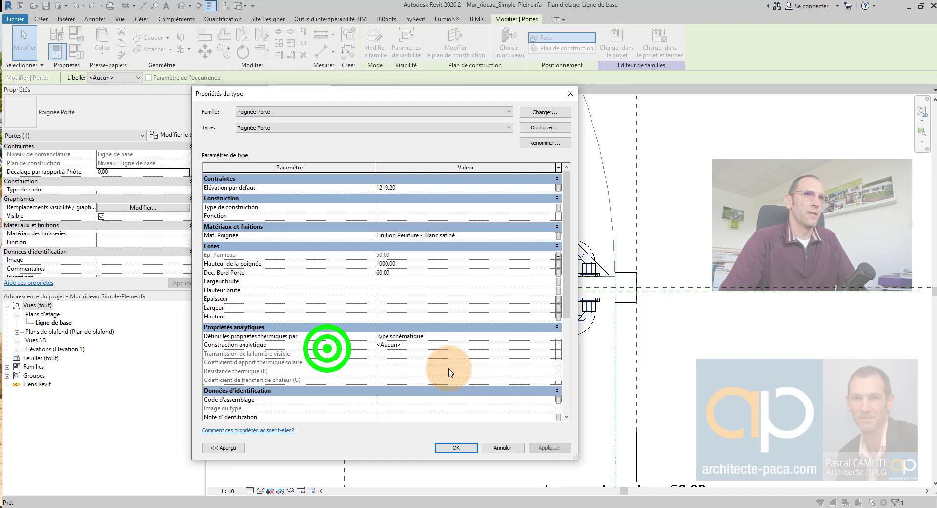
click(456, 447)
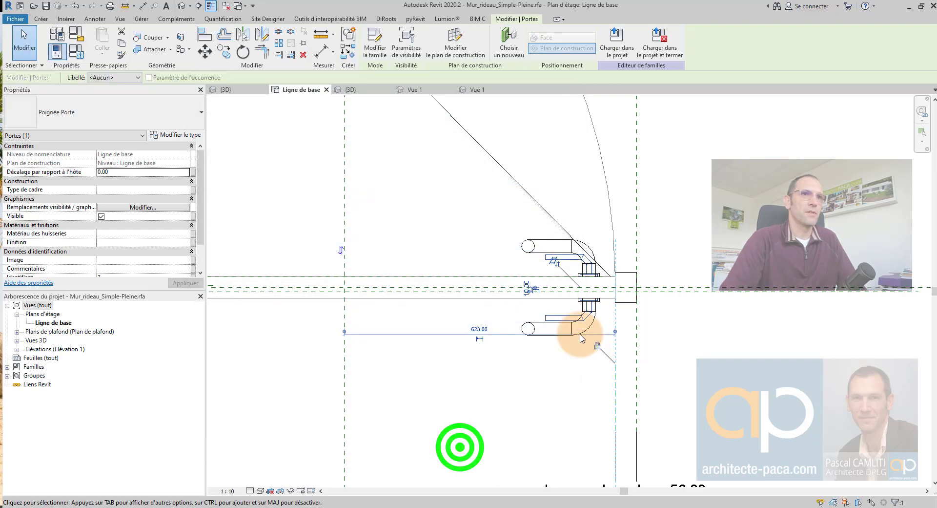
- Set the family's Epaisseur parameter to 45 in Family Types
click(506, 275)
click(470, 234)
click(76, 49)
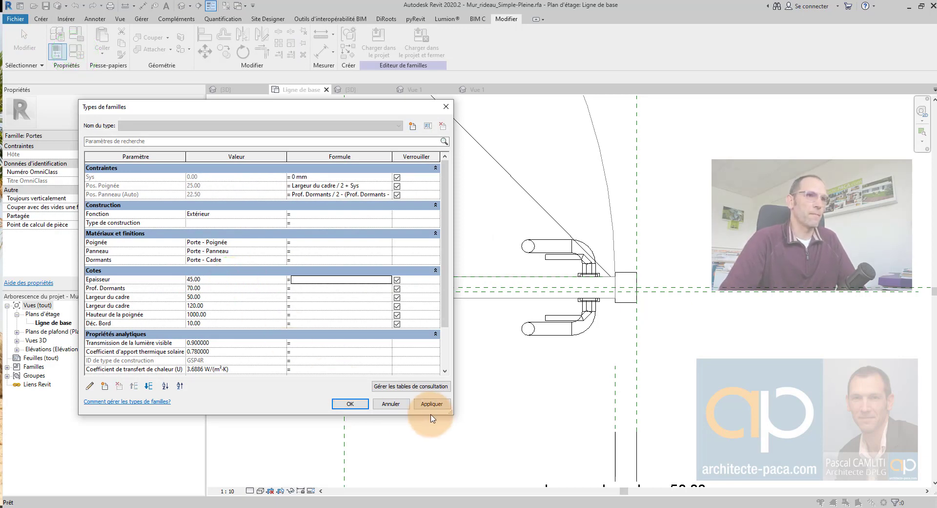
click(351, 403)
- Switch to the {3D} view, zoom in and select the curved Poignée PVC handle
scroll(585, 278, up, 2)
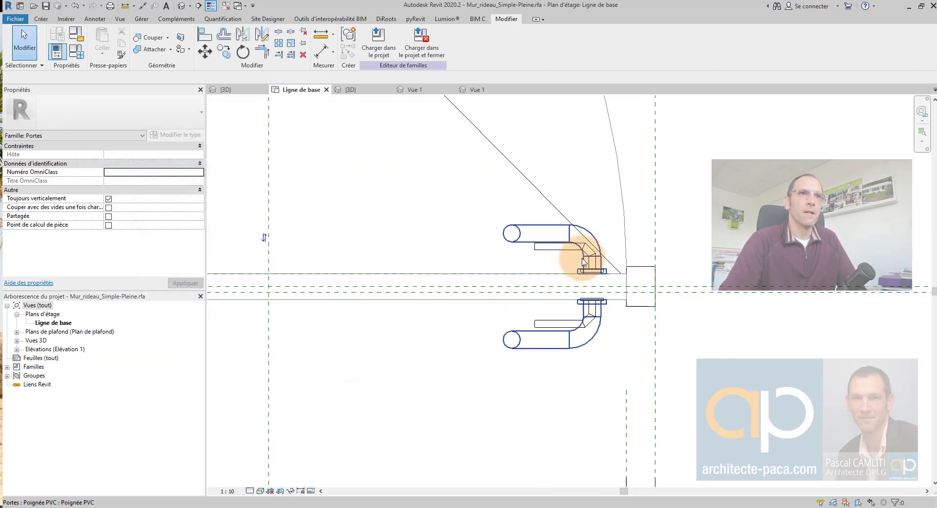
scroll(561, 252, down, 2)
scroll(534, 285, down, 2)
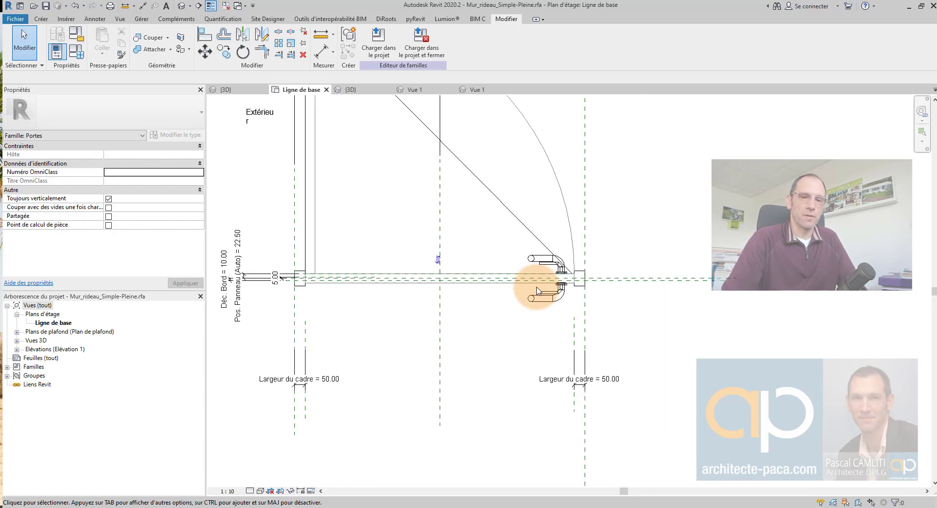
key(ctrl+Tab)
scroll(581, 310, up, 3)
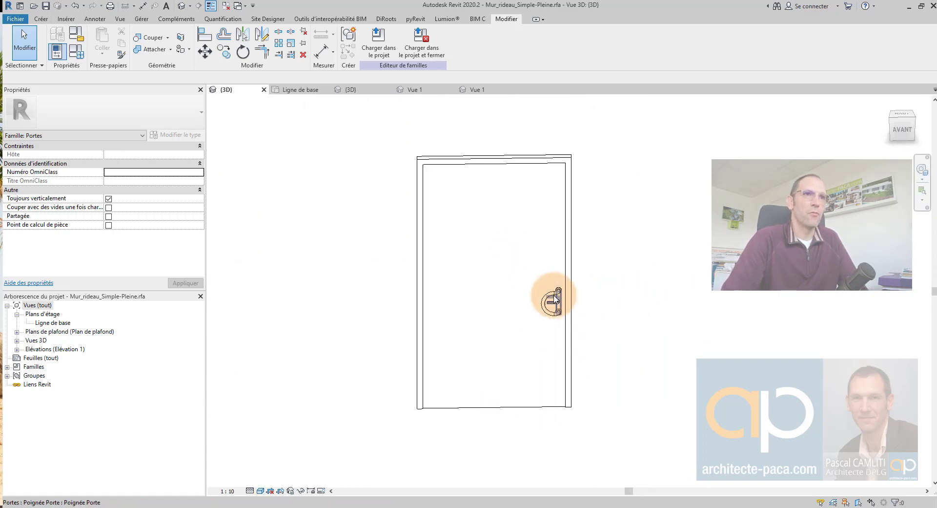
scroll(550, 299, up, 3)
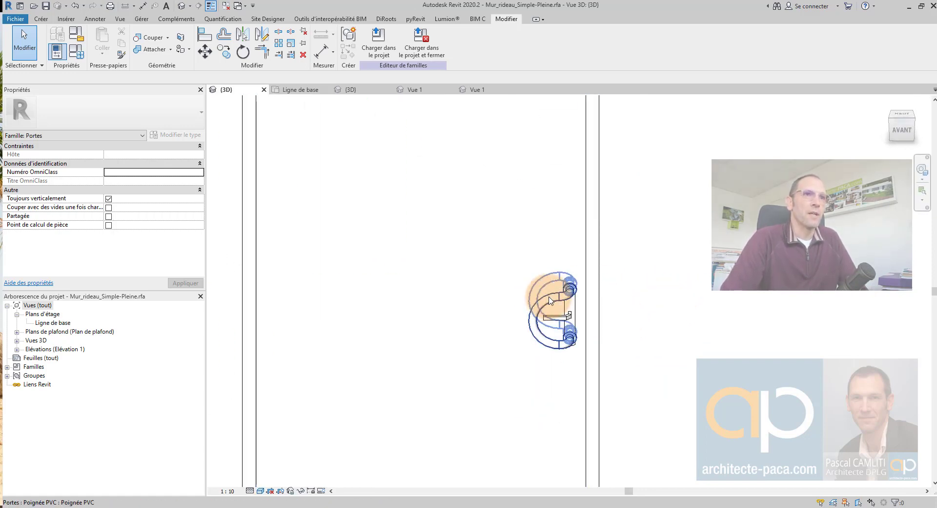
click(549, 297)
scroll(661, 313, down, 2)
scroll(669, 314, down, 3)
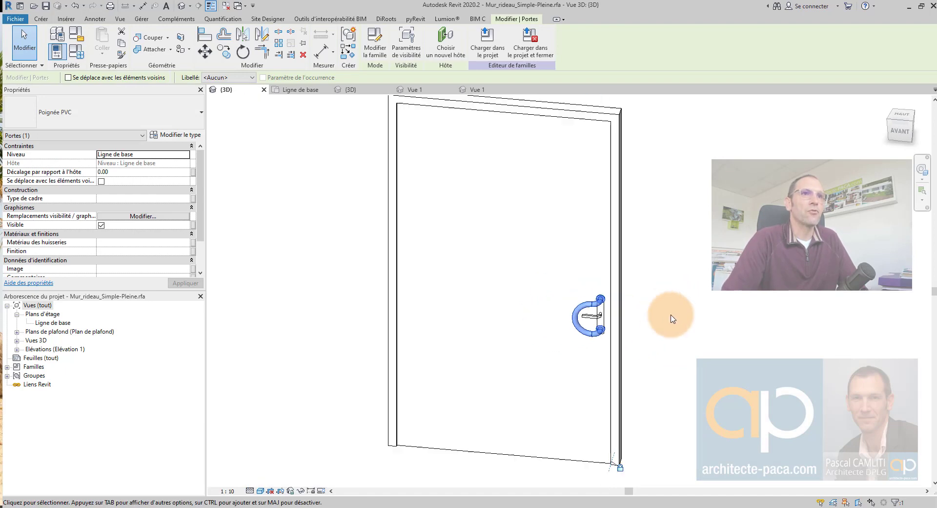
scroll(705, 326, down, 1)
middle_drag(712, 324, 665, 337)
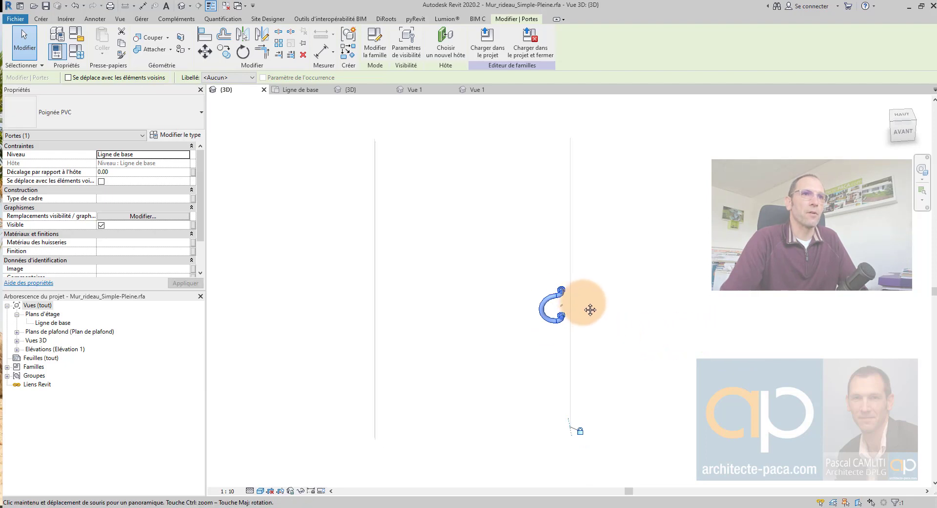
scroll(546, 285, up, 3)
scroll(546, 285, up, 2)
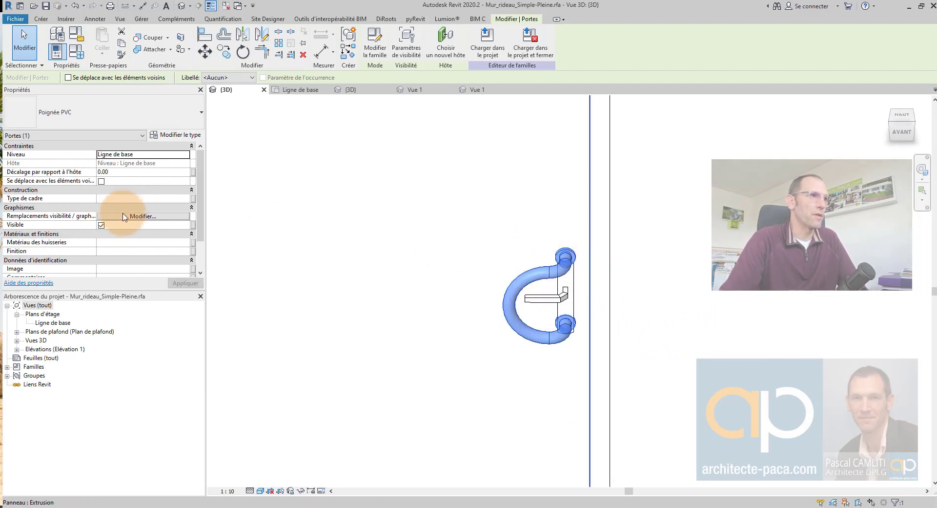
- Link the curved PVC handle's visibility to a new Yes/No parameter Poignée courbe under Visibilité
click(193, 225)
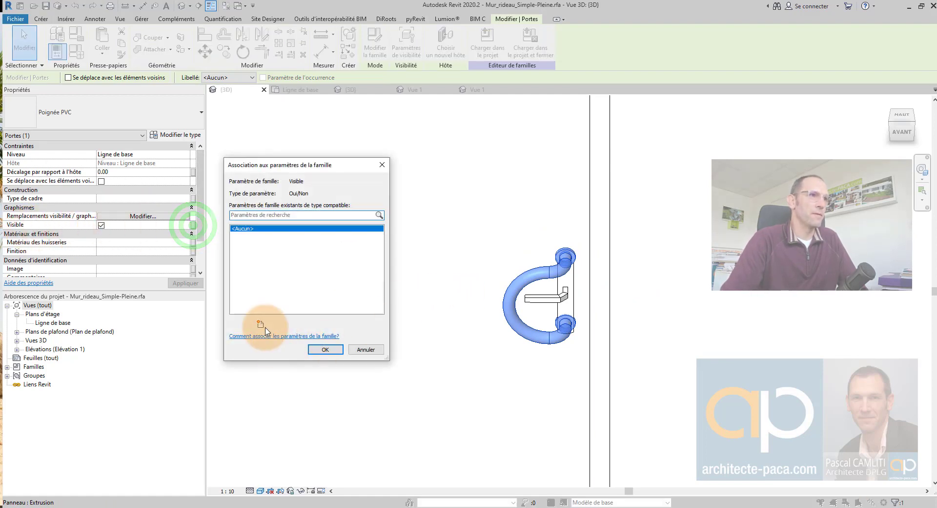
click(264, 326)
text(Poignée courbe)
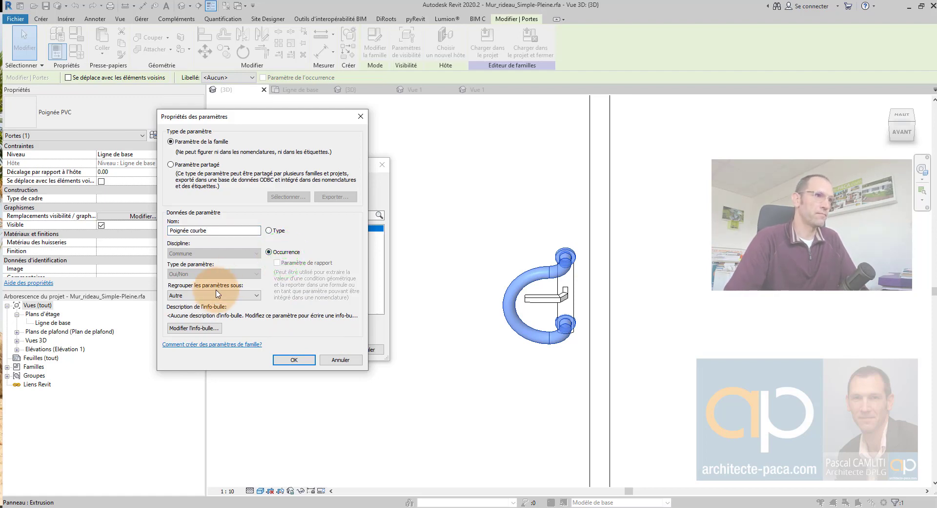
click(210, 295)
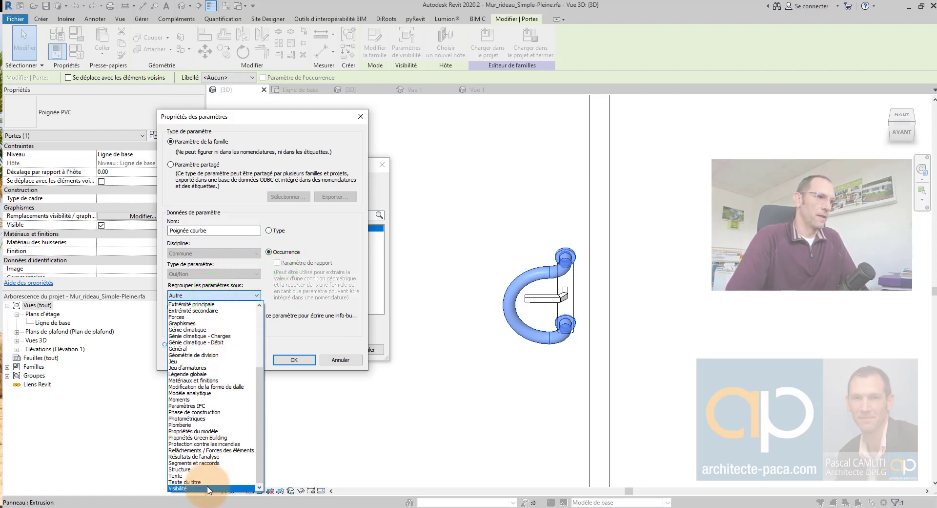
click(205, 487)
click(290, 360)
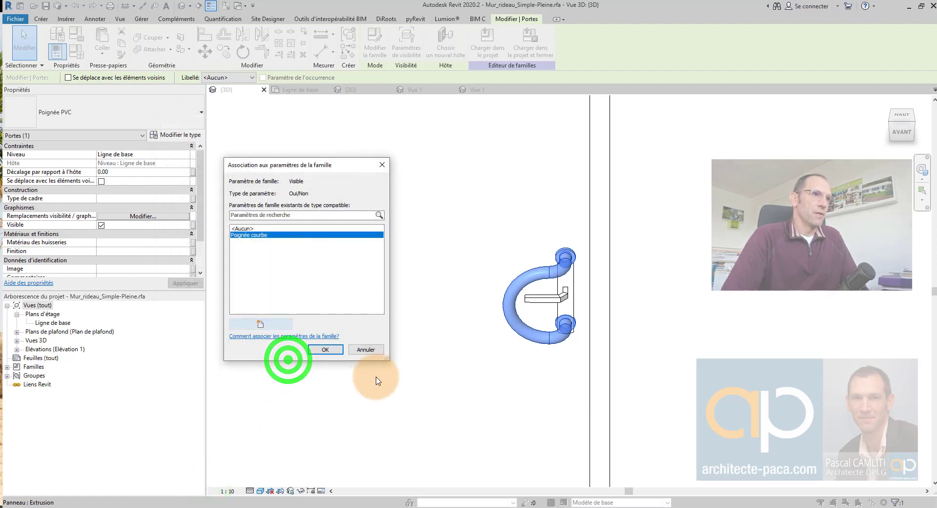
click(328, 350)
- Link the straight Poignée Porte handle's visibility to a new instance parameter Poignée Droite under Visibilité
click(546, 300)
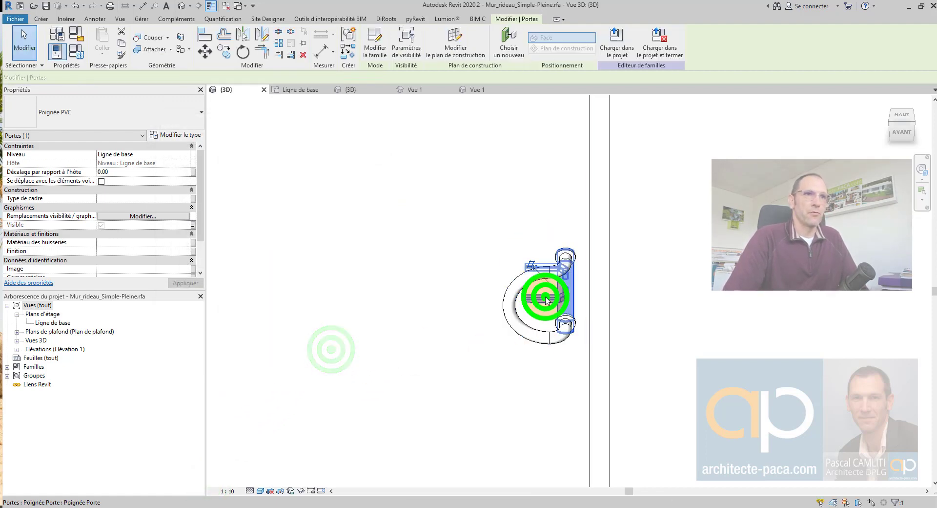
click(193, 216)
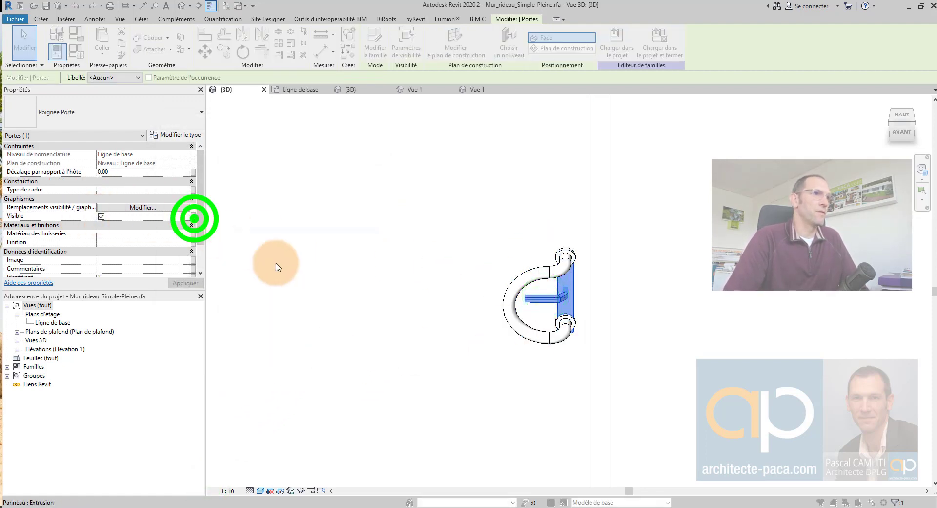
click(267, 326)
text(Poignée Droite)
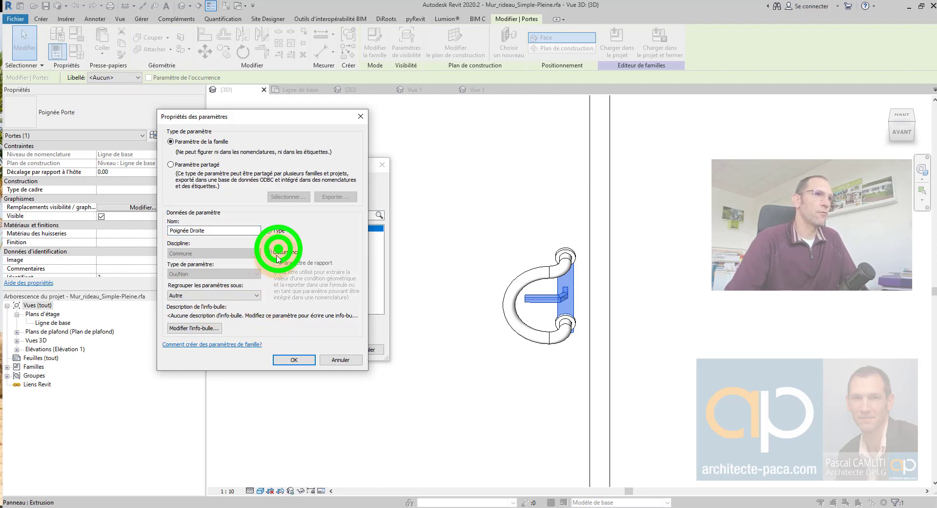
click(276, 256)
click(212, 295)
scroll(210, 440, down, 5)
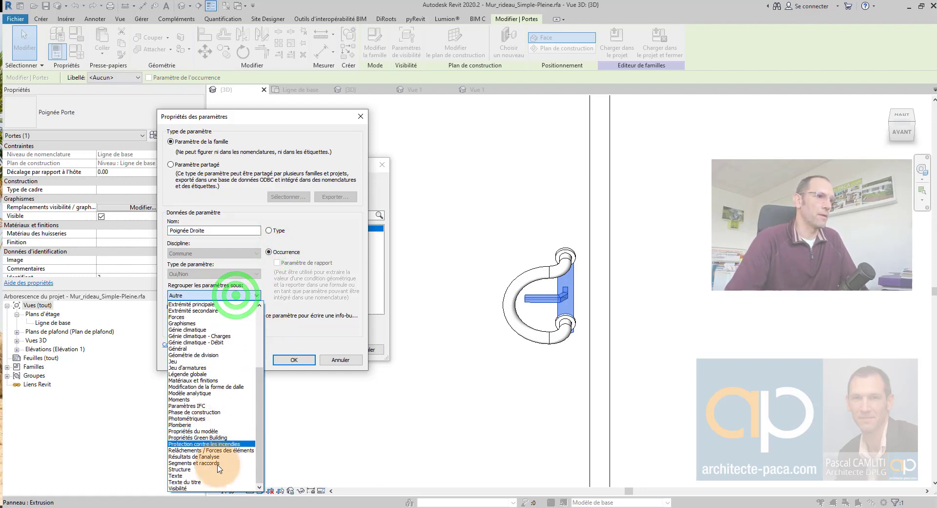
click(208, 488)
click(294, 359)
click(325, 348)
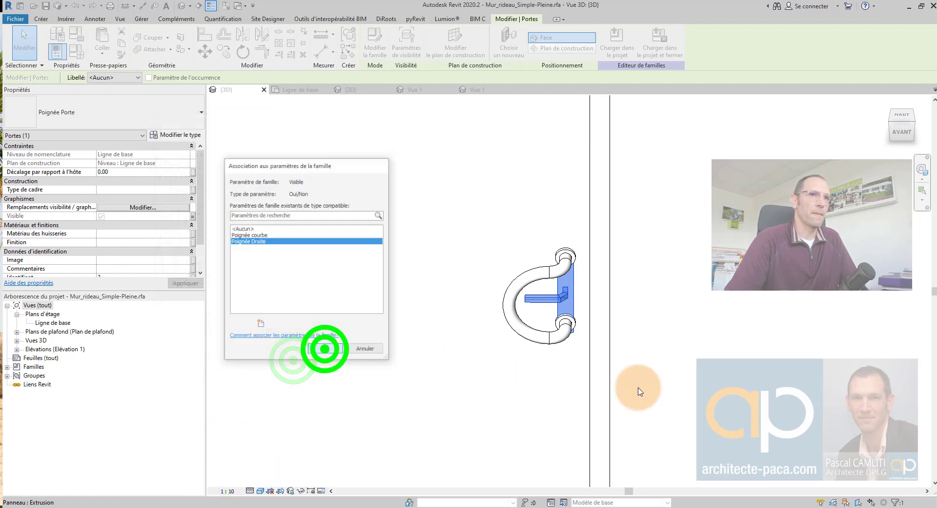
click(718, 347)
scroll(683, 336, down, 3)
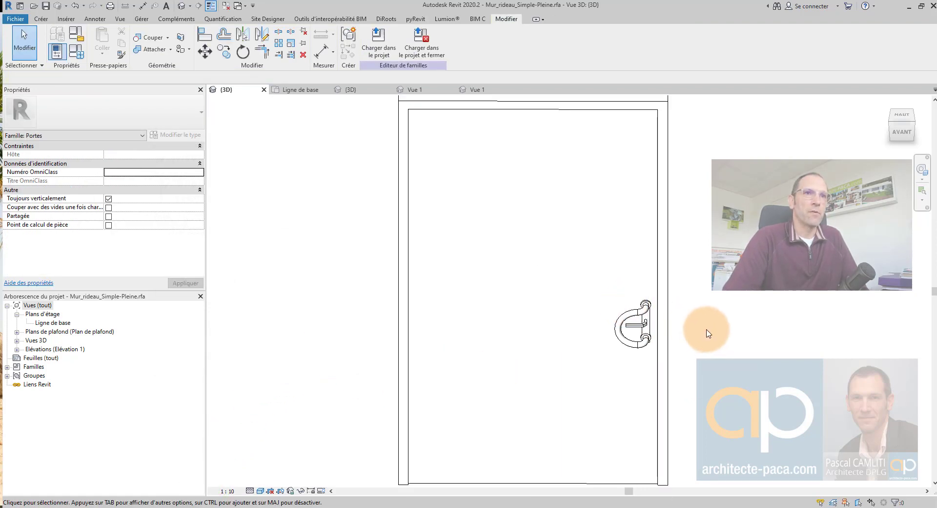
- Open the family types table and locate the Poignée Droite parameter
mouse_move(707, 334)
shift+middle_down()
mouse_move(627, 313)
mouse_move(760, 340)
mouse_move(613, 359)
shift+middle_up()
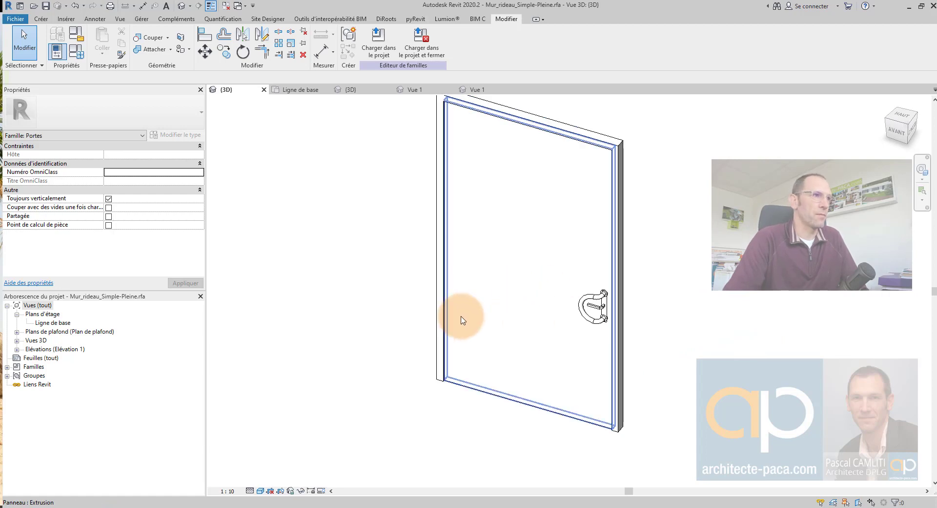
click(349, 286)
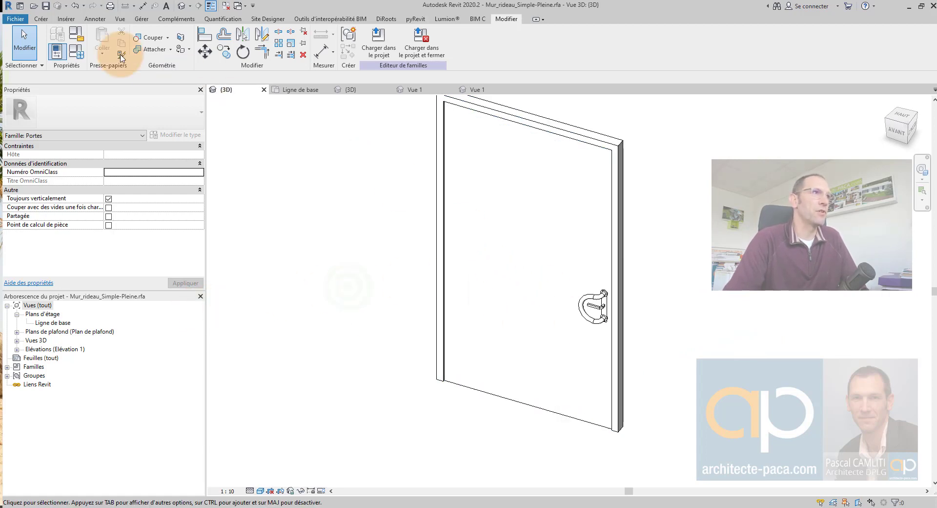
click(76, 49)
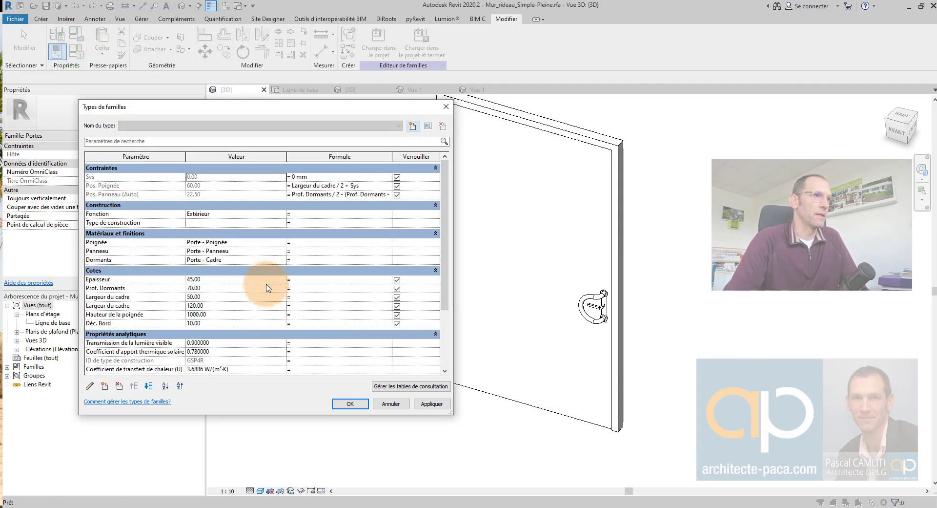
scroll(266, 287, down, 2)
scroll(268, 268, down, 2)
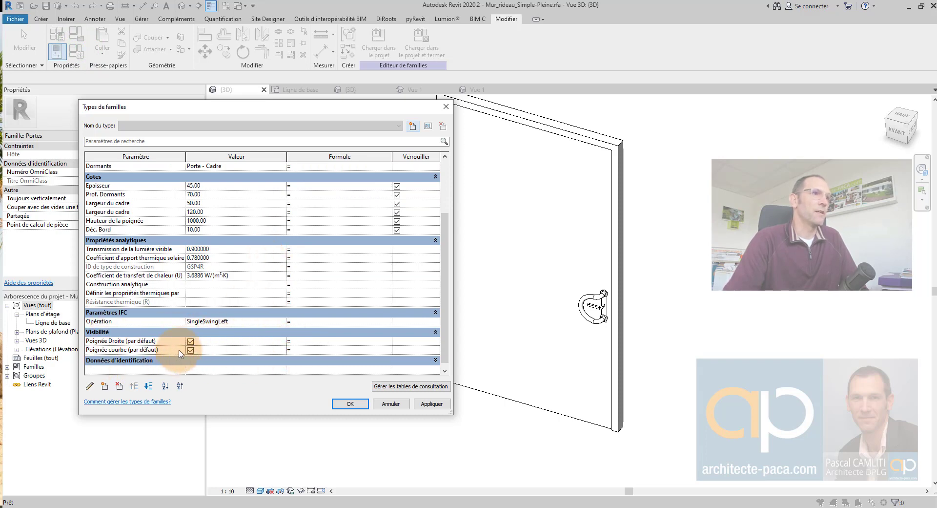
click(111, 340)
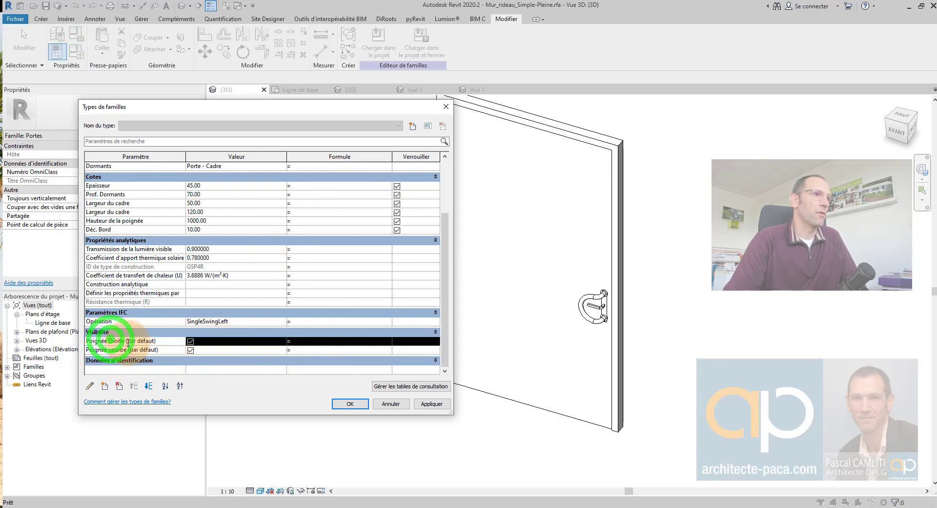
drag(126, 340, 48, 343)
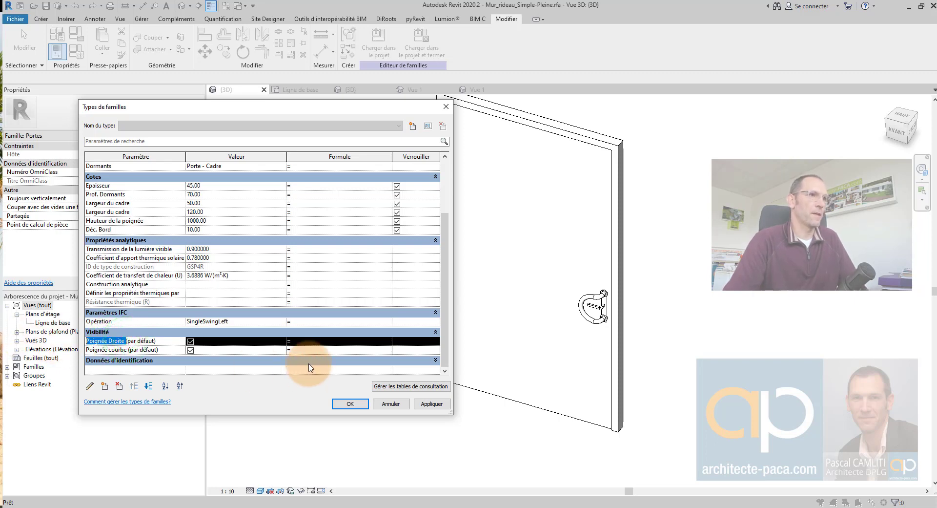
- Clear an incomplete Poignée Droite formula after the end-of-expression error
click(309, 341)
text(not()
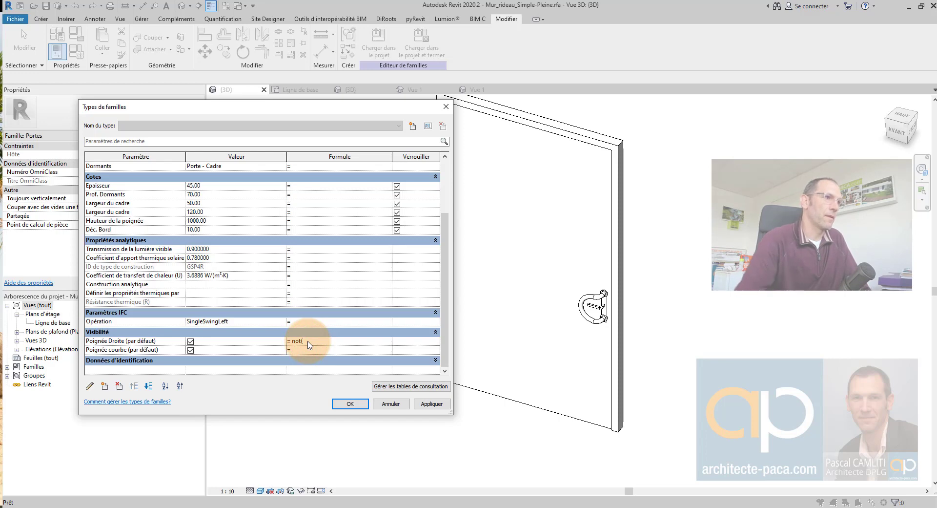
click(117, 347)
click(519, 260)
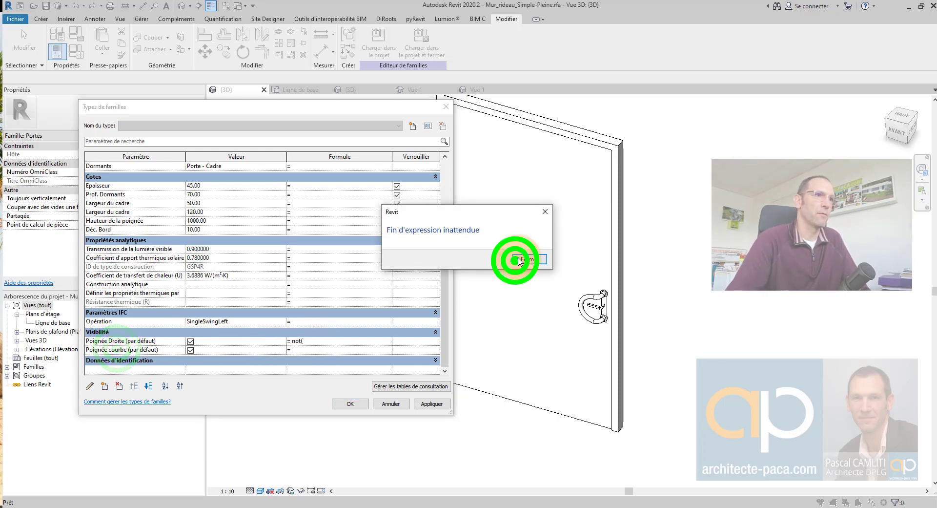
click(317, 340)
key(BackSpace)
key(BackSpace)
key(BackSpace)
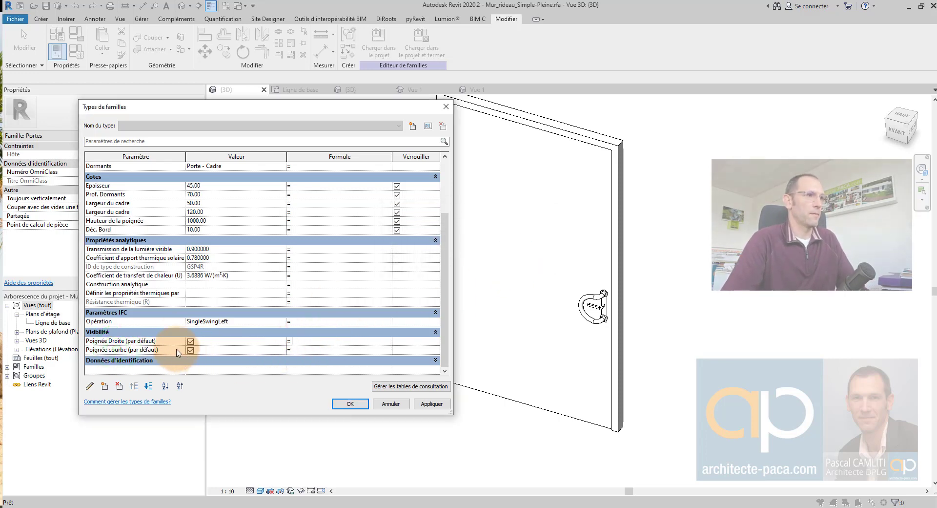
- Set Poignée Droite's formula to =not(Poignée courbe), then apply and close
click(177, 350)
click(125, 349)
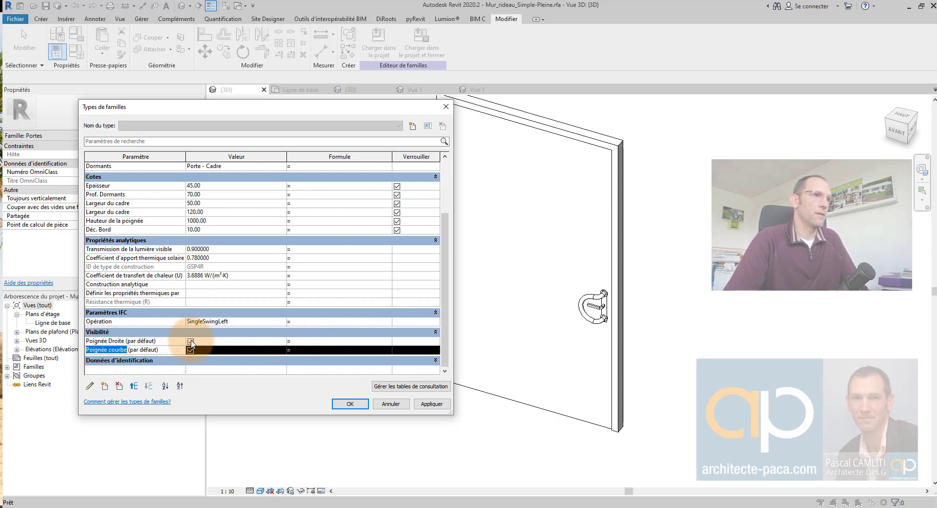
click(311, 341)
text(not(Poignée courbe))
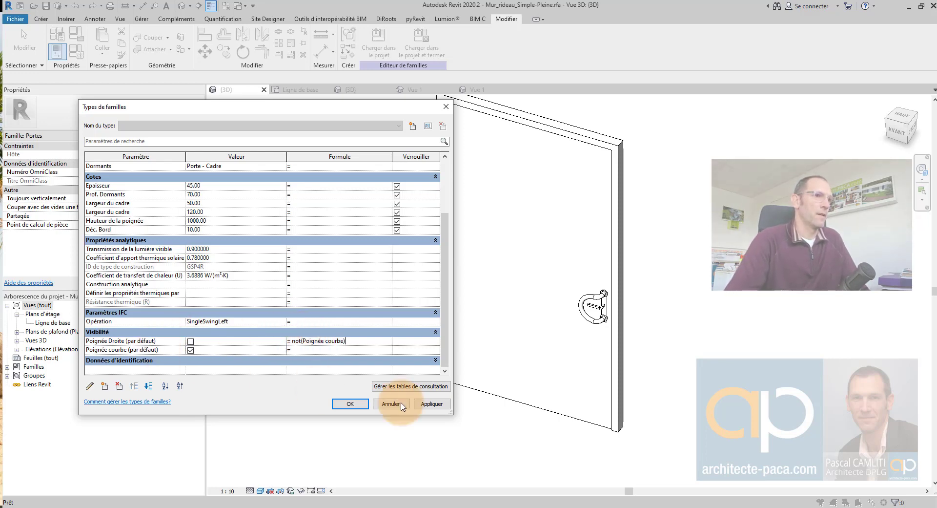
click(432, 403)
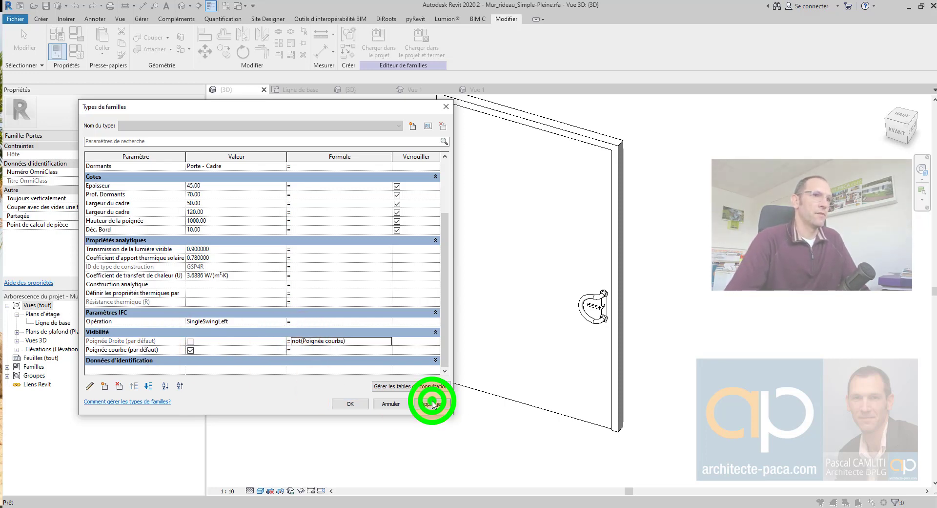
click(346, 404)
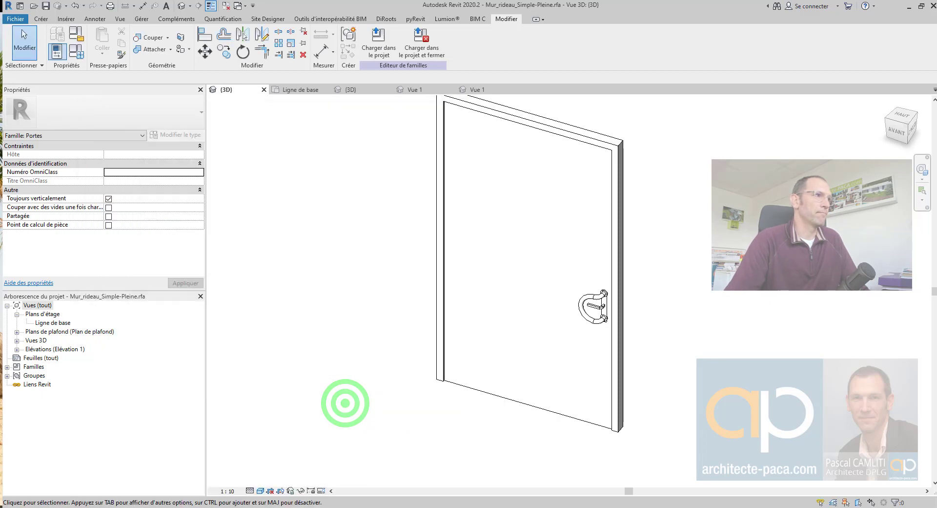
- Create a new project, Projet3, opening on its empty Niveau 0 floor plan
click(552, 318)
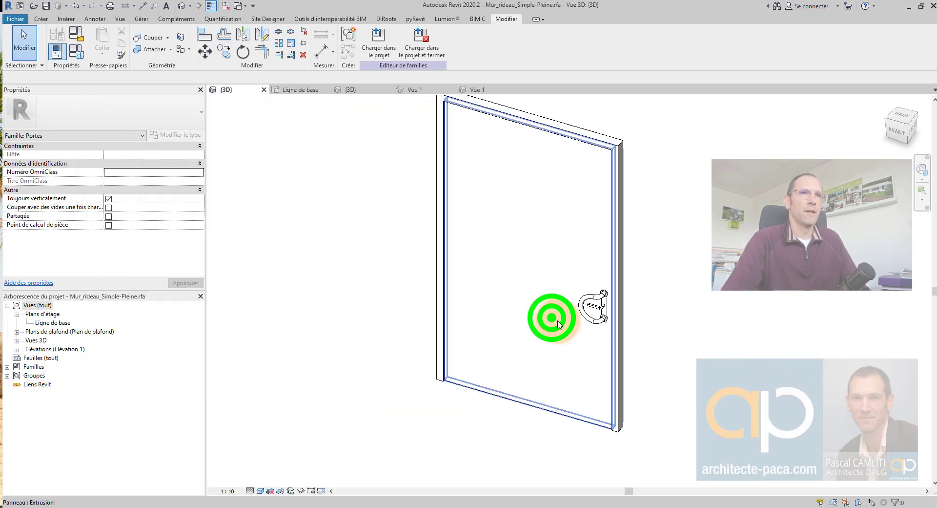
middle_drag(565, 329, 547, 364)
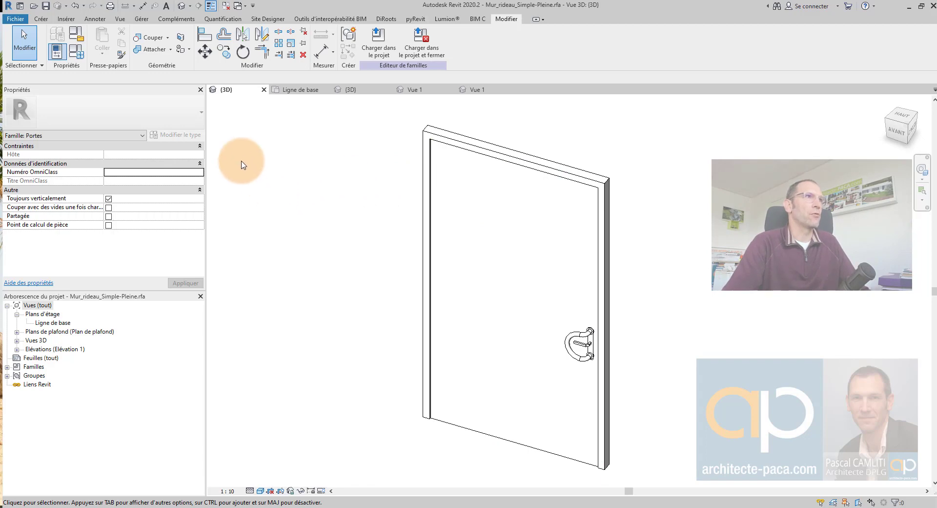
click(22, 20)
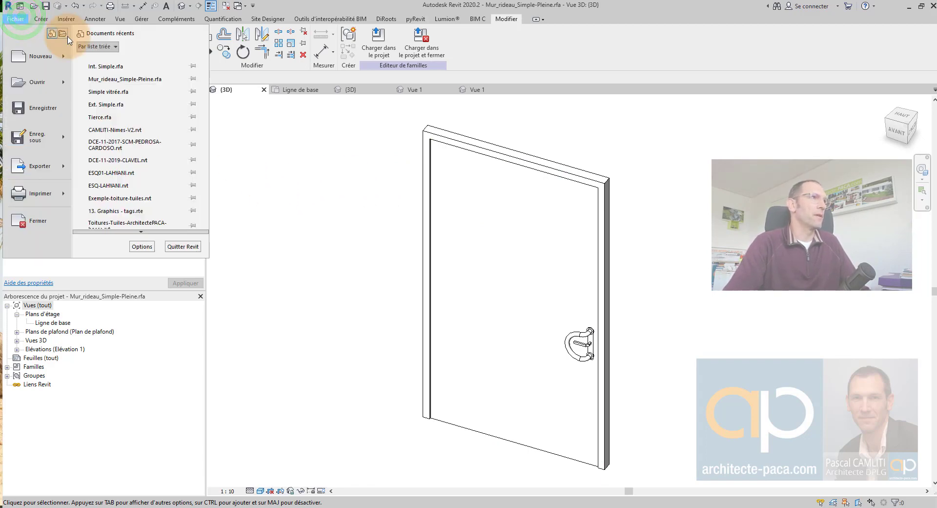
click(66, 58)
click(120, 72)
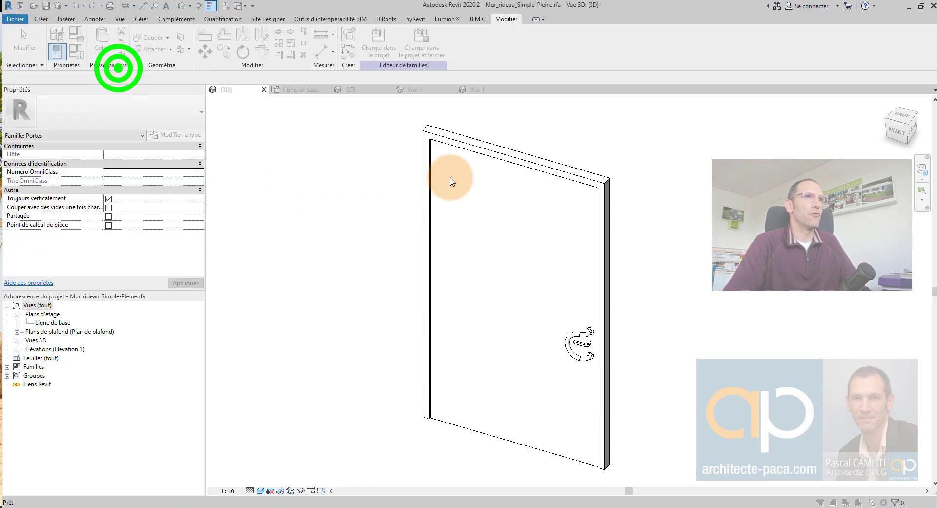
click(444, 294)
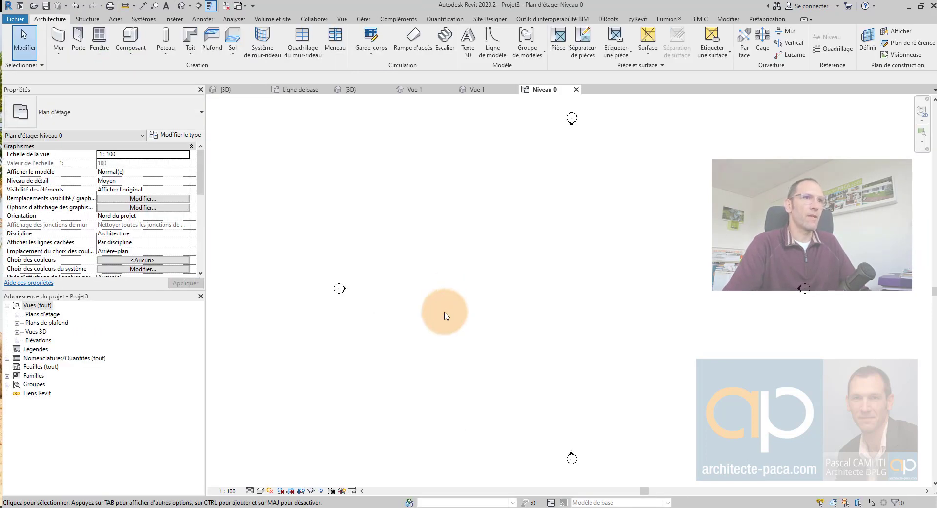
- Draw a straight Simple panneau curtain wall between two points on Niveau 0
click(59, 44)
click(56, 70)
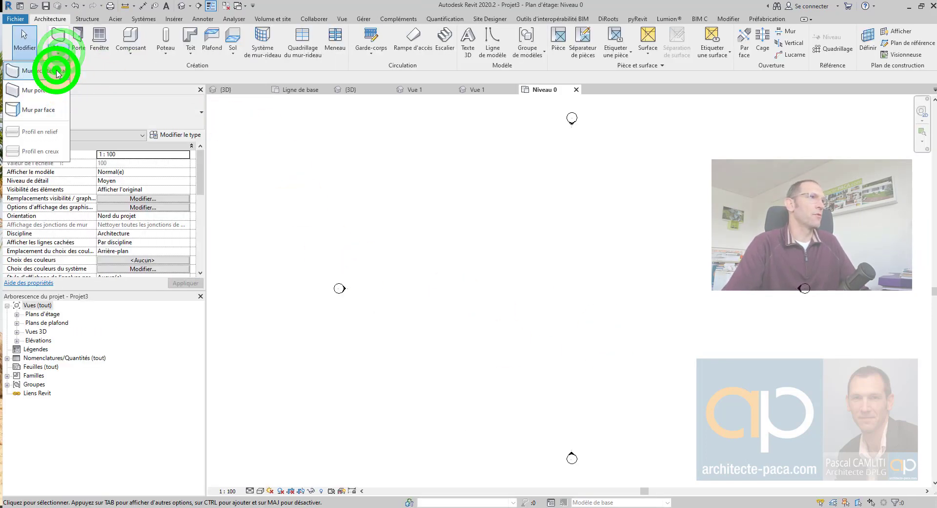
click(128, 112)
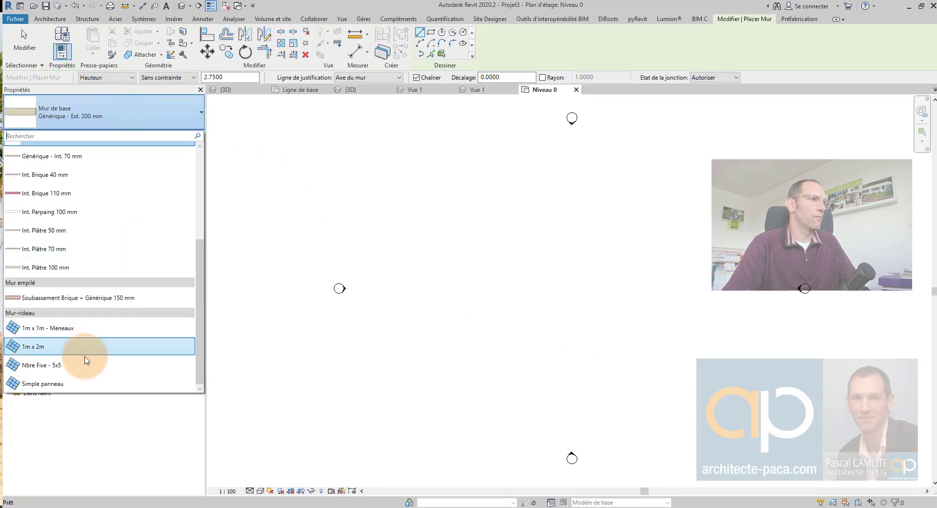
click(89, 384)
click(530, 292)
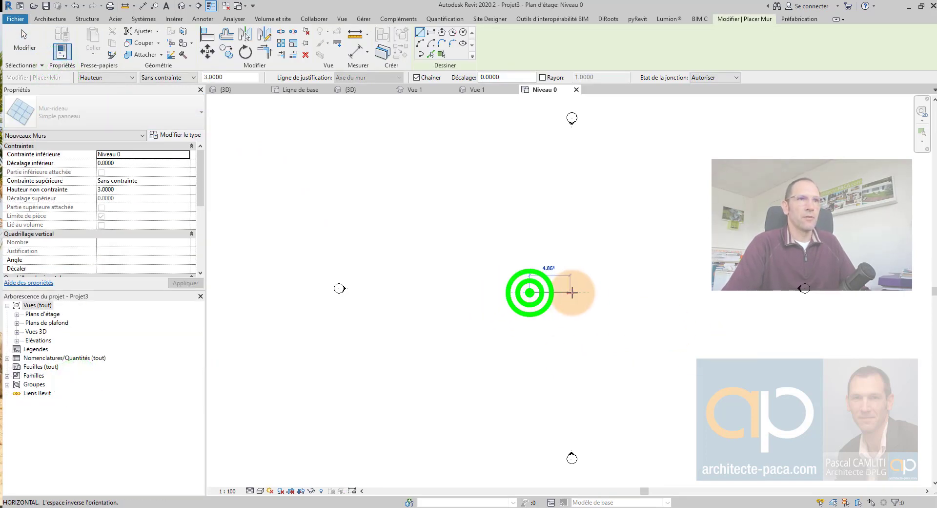
click(601, 291)
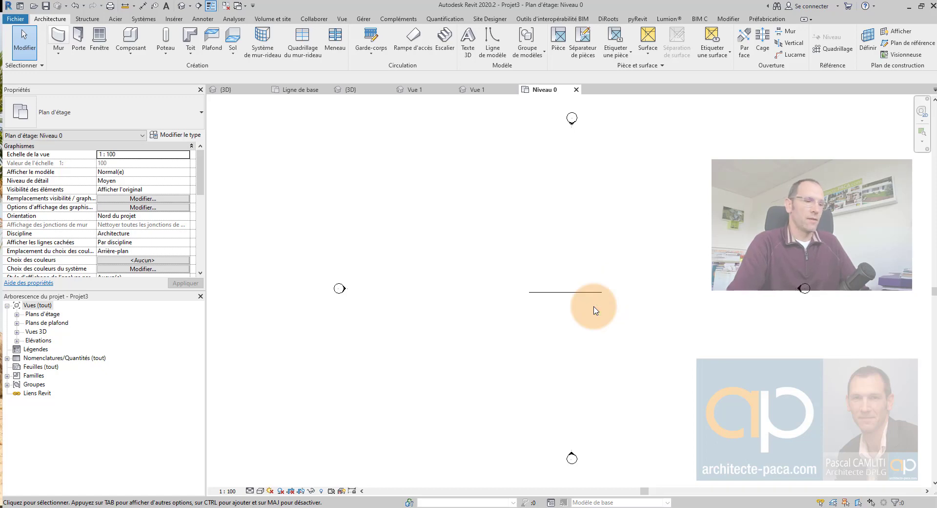
key(3)
- Show the curtain wall in the default 3D view, zoomed in and recentred
key(d)
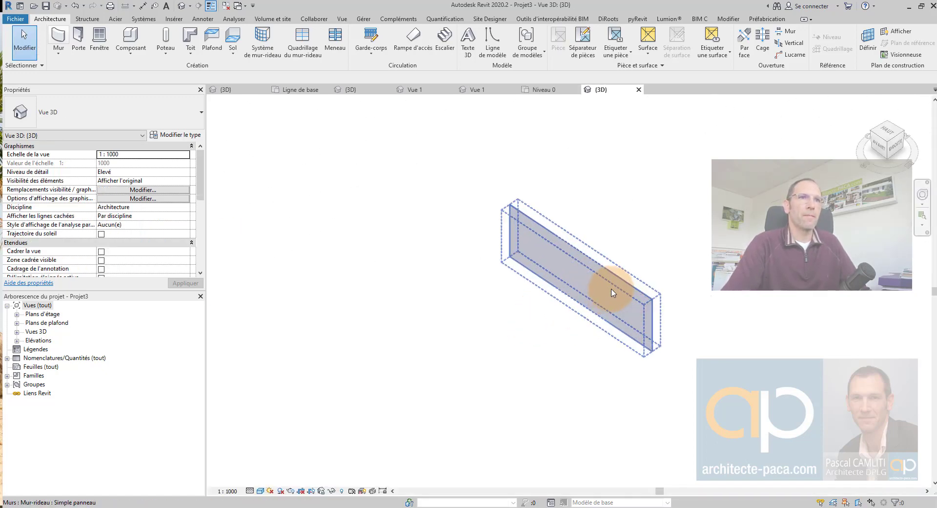
scroll(542, 342, up, 4)
scroll(557, 352, up, 2)
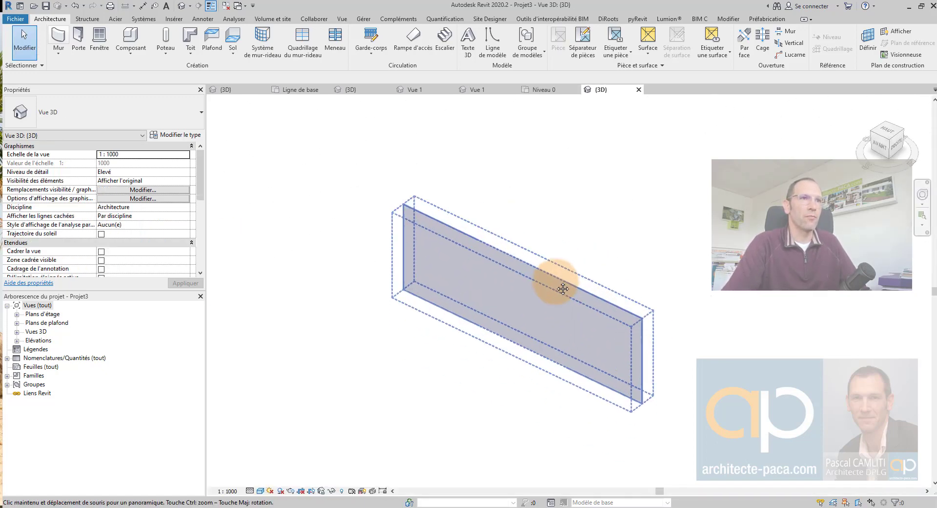
scroll(590, 221, up, 3)
middle_drag(590, 215, 586, 233)
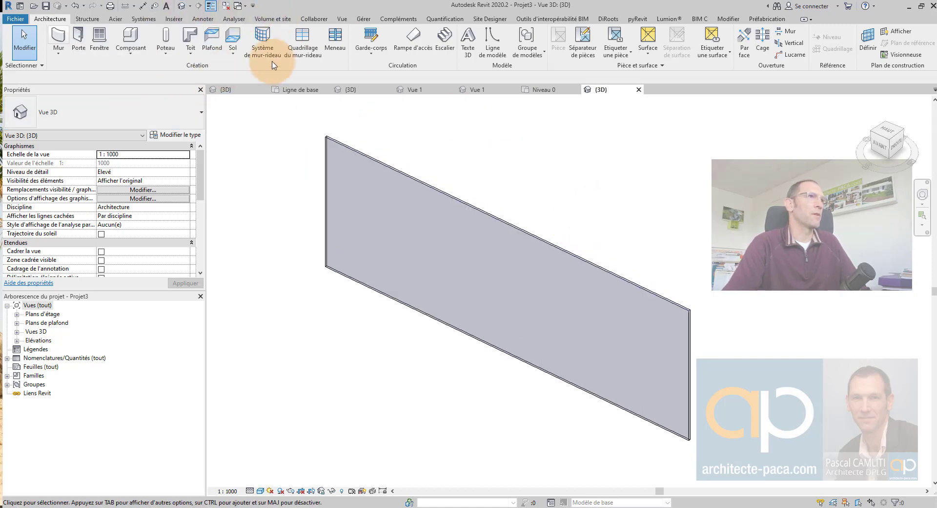
- Add two vertical curtain grid lines and a short horizontal segment between them
click(310, 45)
click(467, 204)
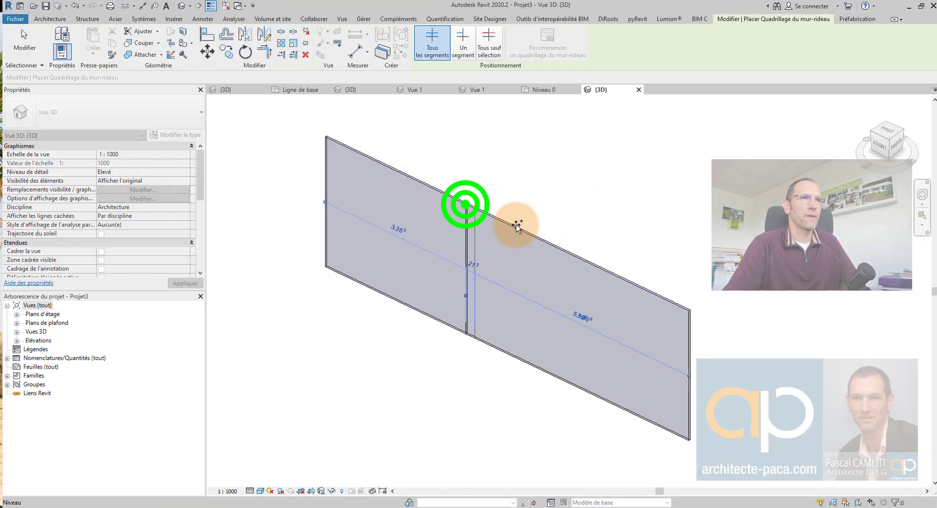
click(512, 227)
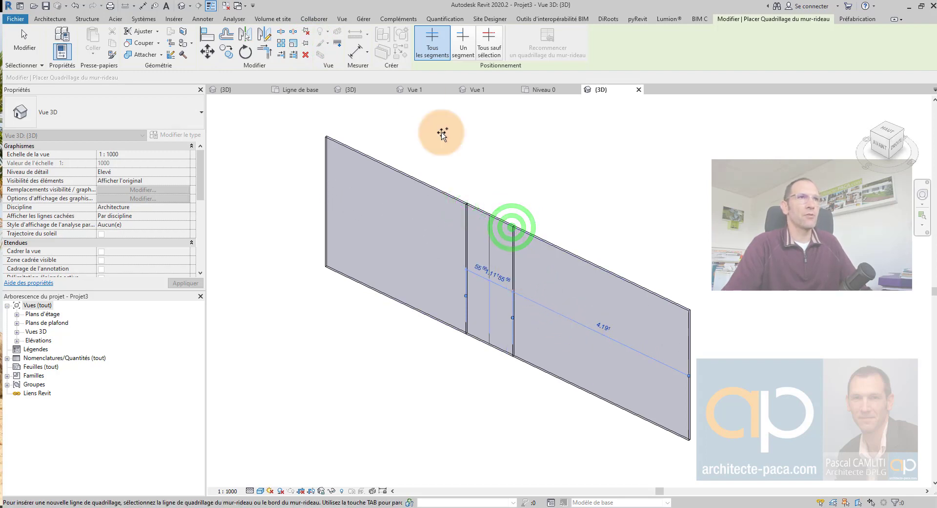
click(464, 51)
click(511, 248)
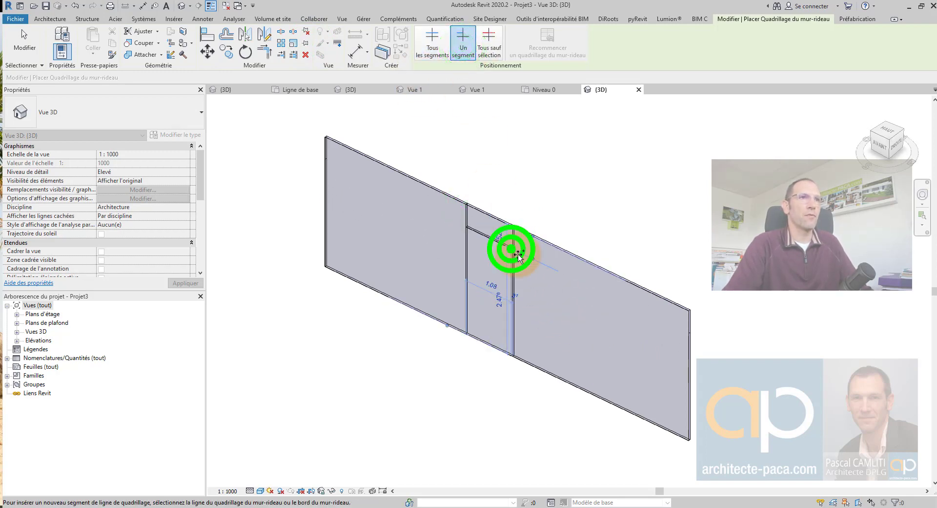
key(Escape)
- Select the door-sized curtain panel, browse its panel types, then clear the selection
click(505, 254)
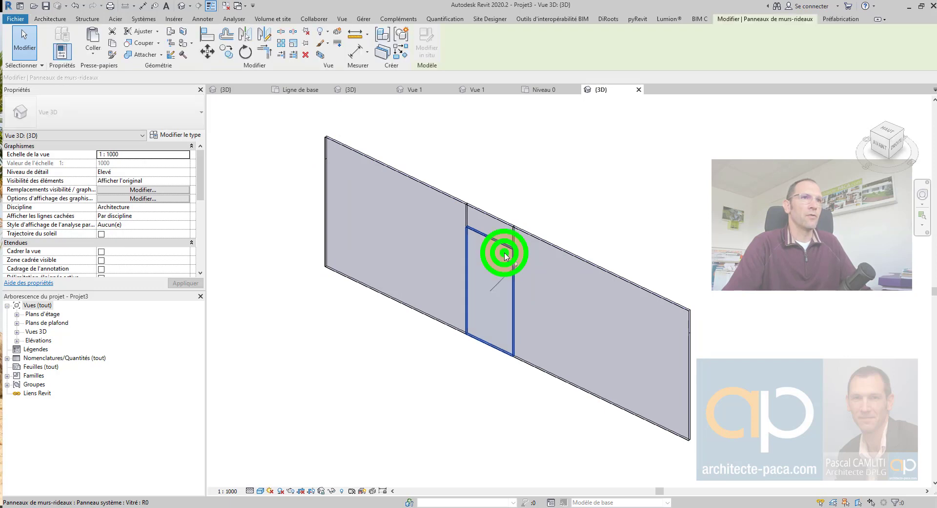
click(514, 264)
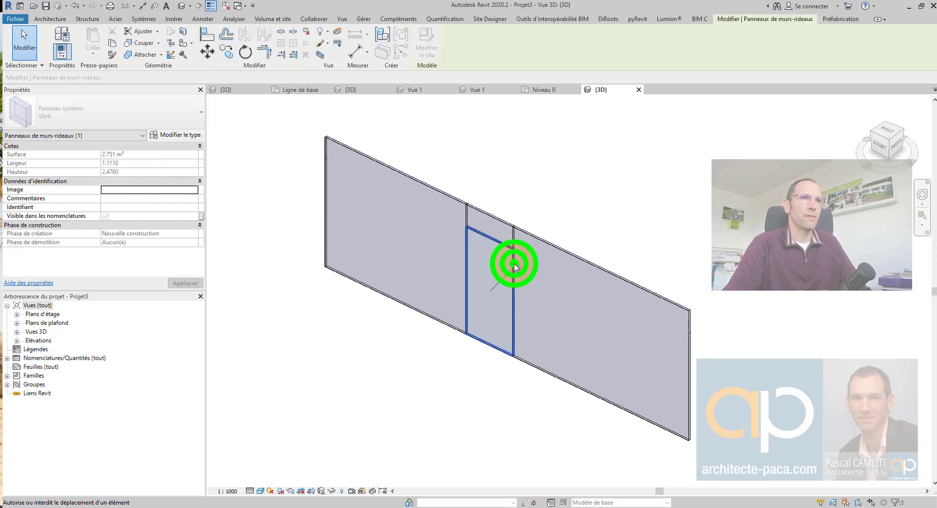
click(533, 174)
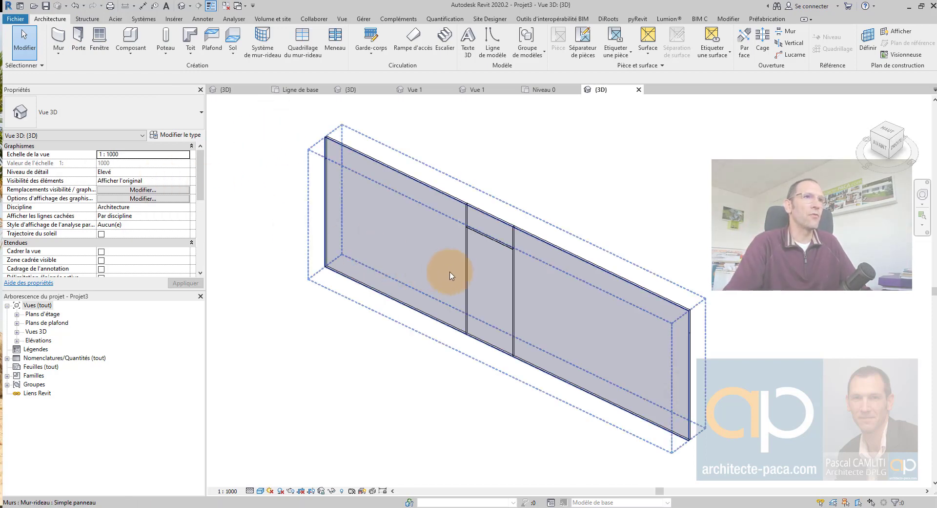
key(Tab)
click(484, 272)
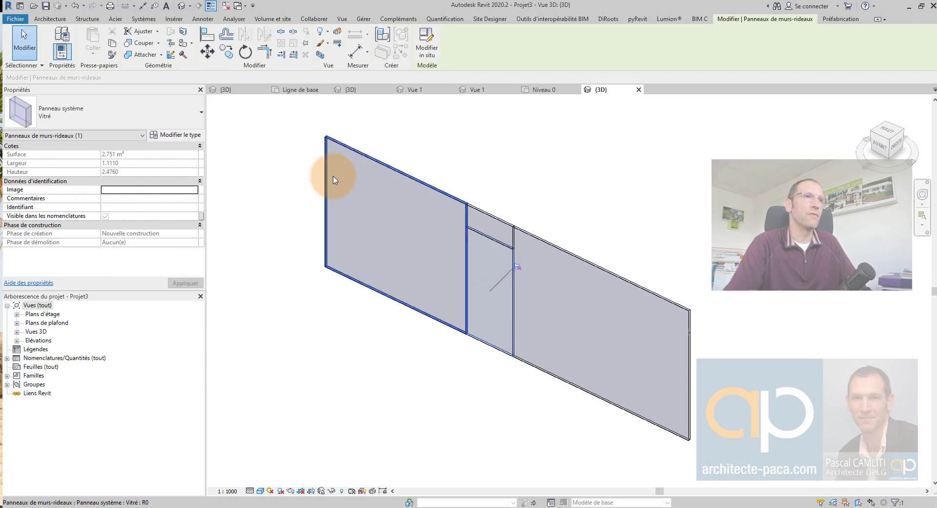
click(95, 109)
scroll(117, 220, up, 5)
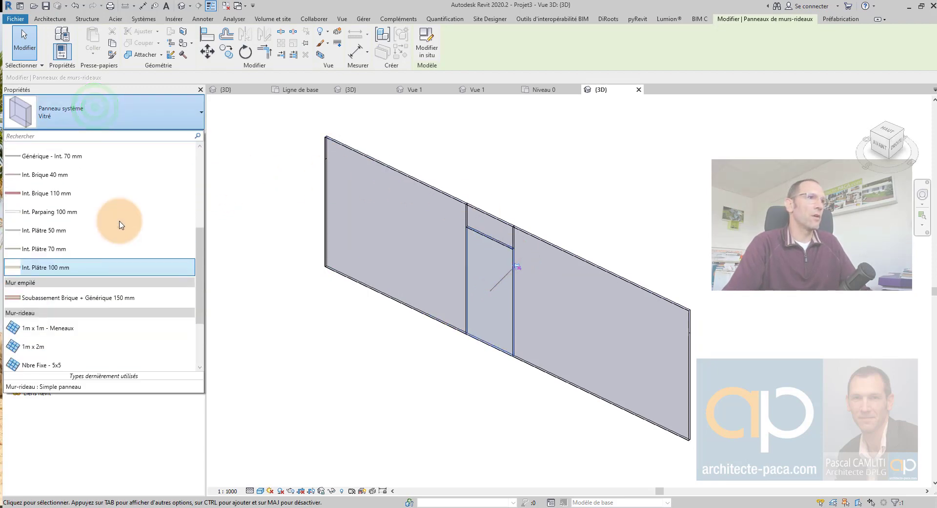
scroll(117, 220, up, 5)
scroll(98, 205, up, 3)
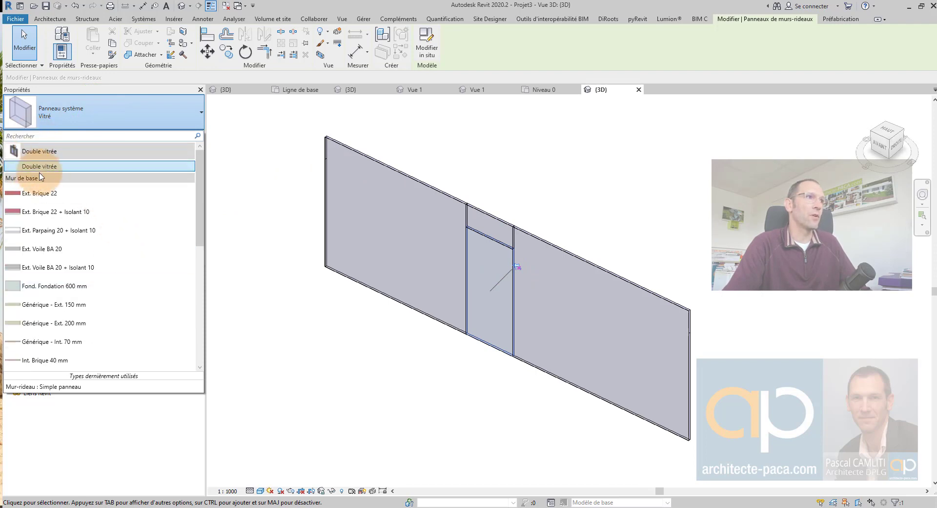
click(249, 189)
click(594, 172)
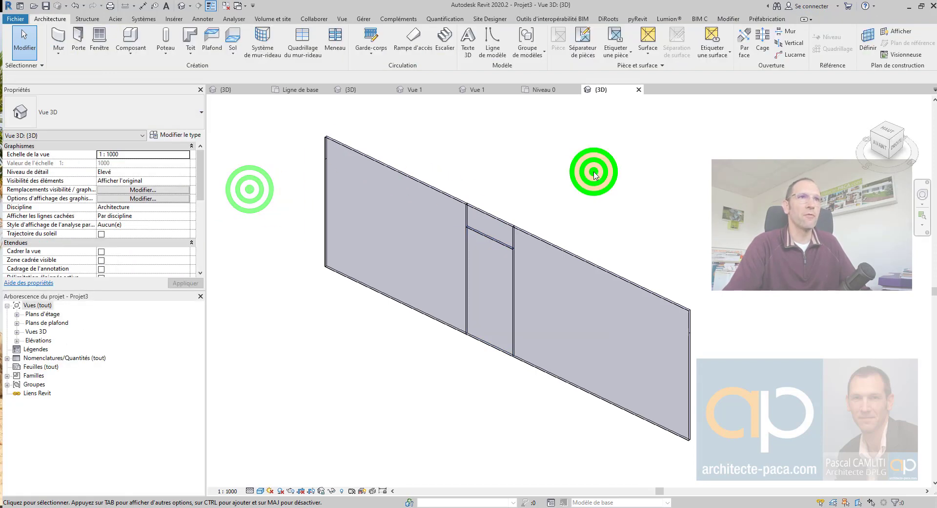
- Load the Mur_rideau_Simple-Pleine door family into Projet3
click(243, 92)
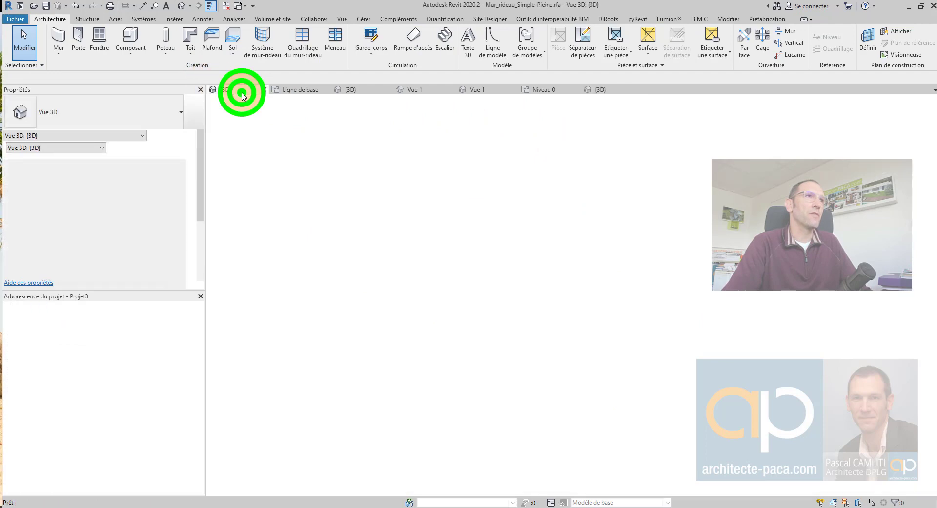
click(380, 55)
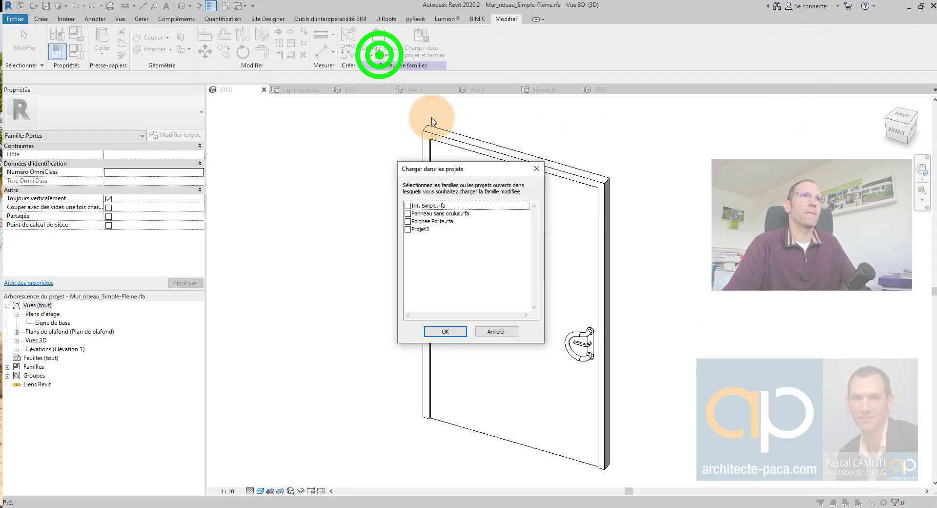
click(408, 229)
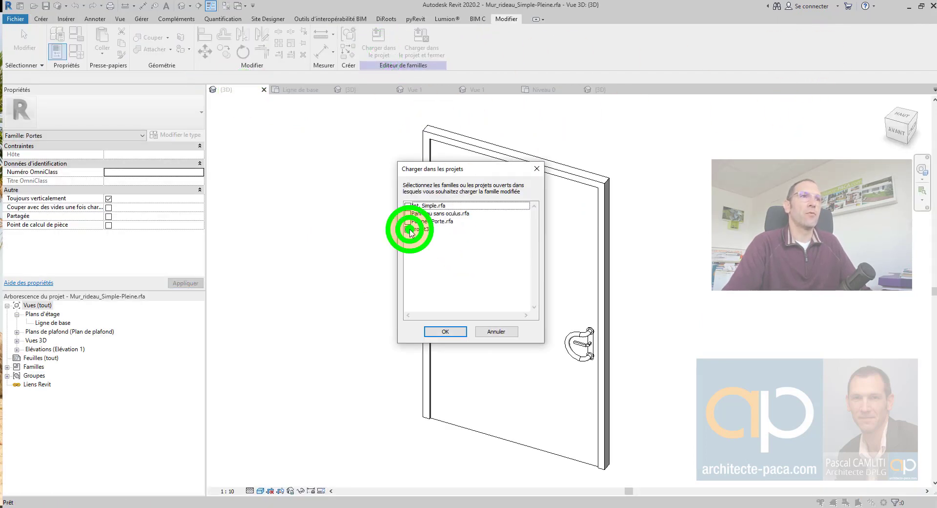
click(445, 331)
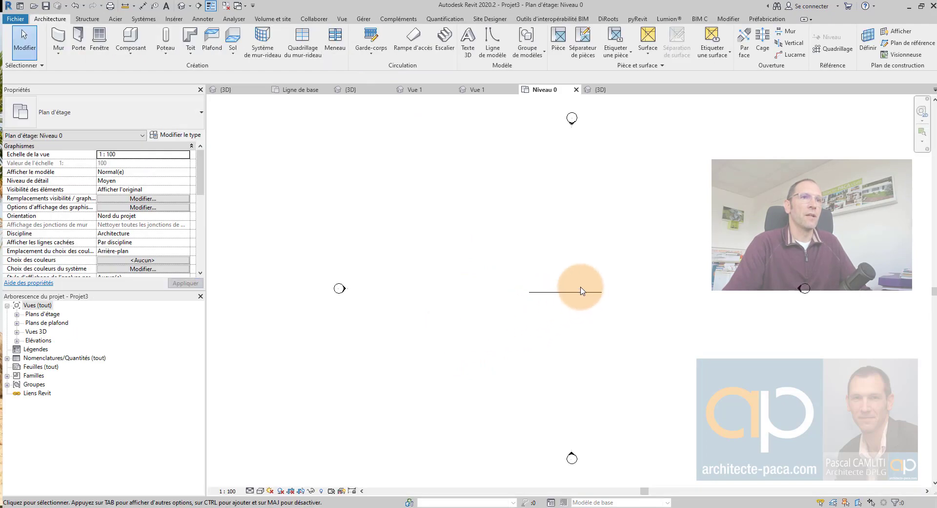
- Replace the middle curtain panel with the Mur_rideau_Simple-Pleine door and zoom in on it
key(F4)
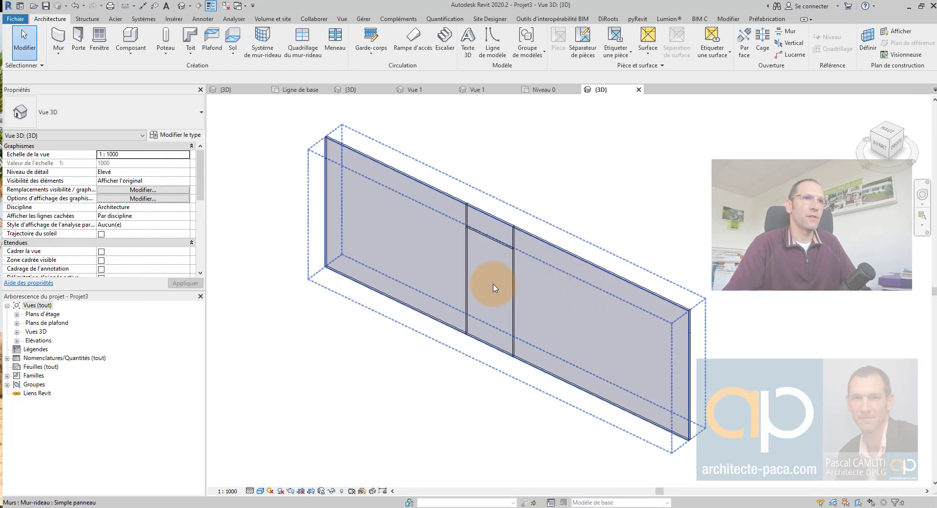
click(494, 287)
click(171, 122)
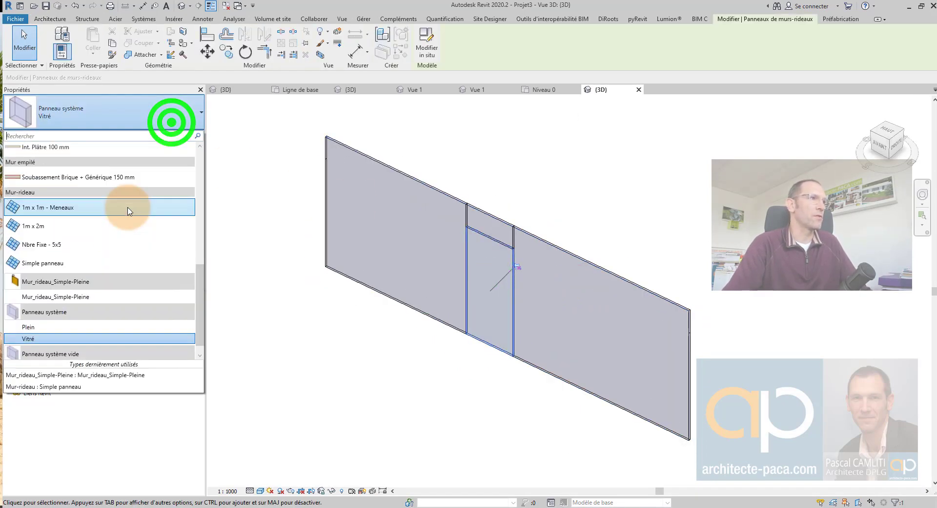
click(57, 300)
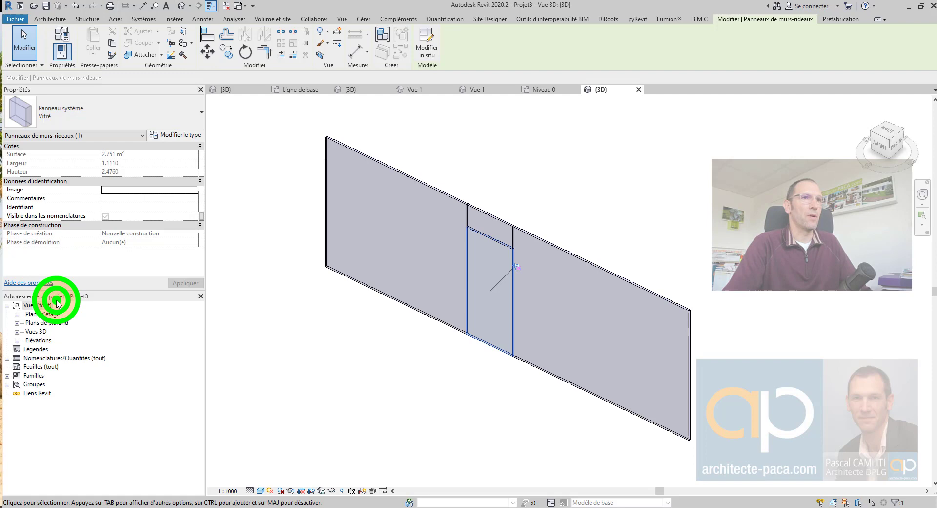
click(482, 379)
mouse_move(482, 379)
shift+middle_down()
mouse_move(535, 394)
mouse_move(528, 371)
shift+middle_up()
scroll(522, 338, up, 2)
click(518, 332)
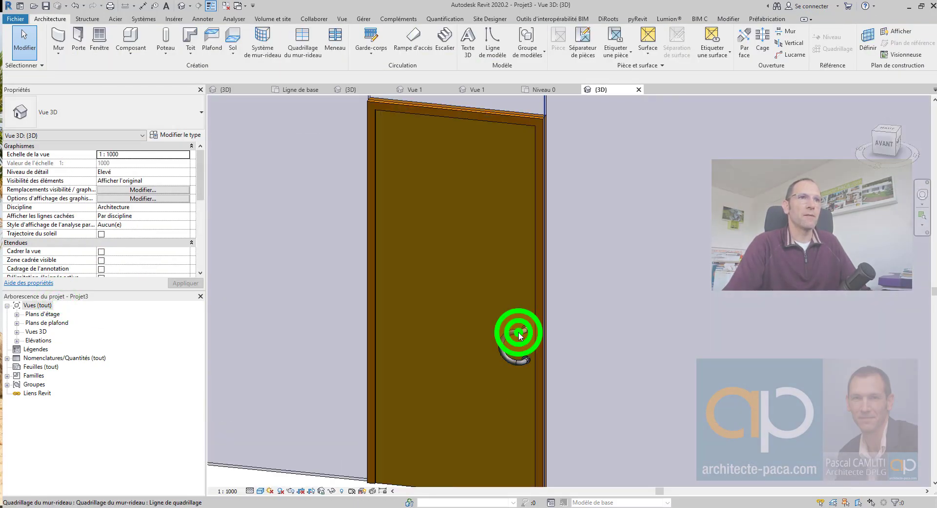
click(475, 261)
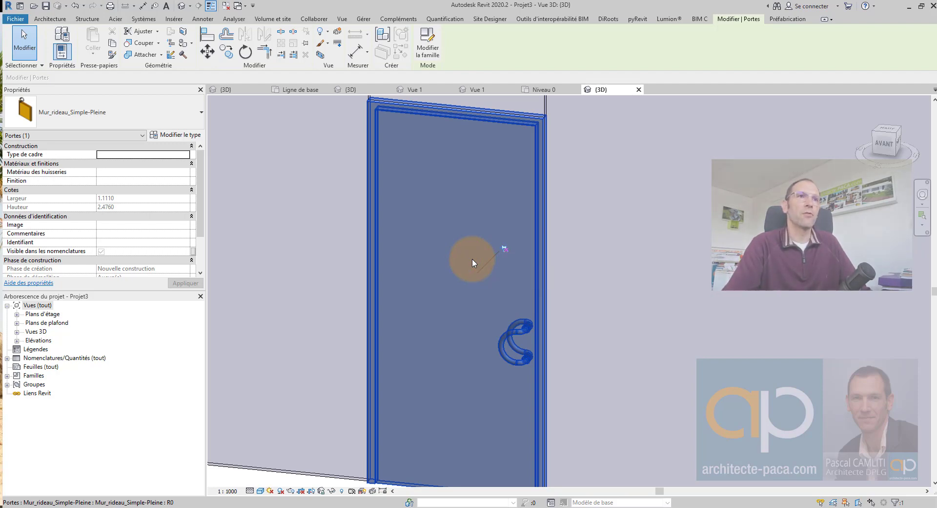
scroll(547, 386, down, 4)
scroll(555, 390, up, 1)
- Uncheck Poignée courbe on the Projet3 door so the straight lever handle shows
click(554, 390)
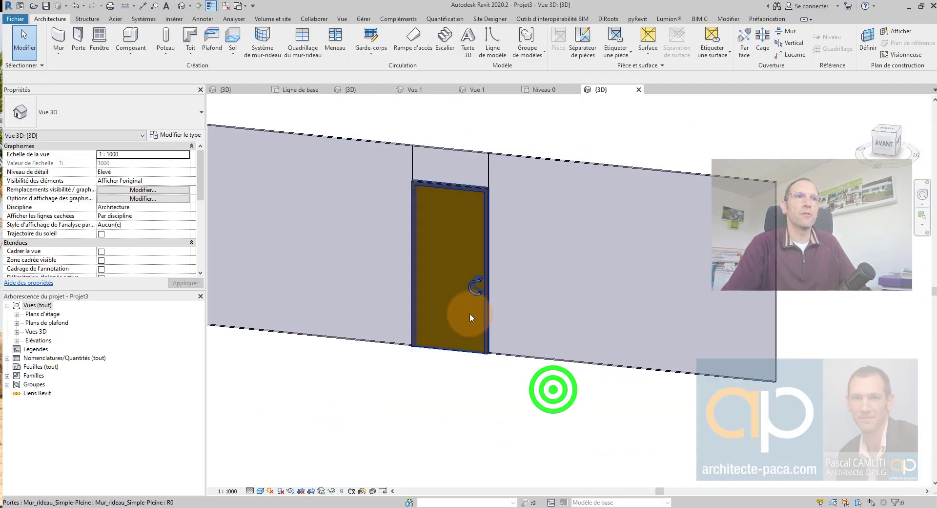
click(470, 315)
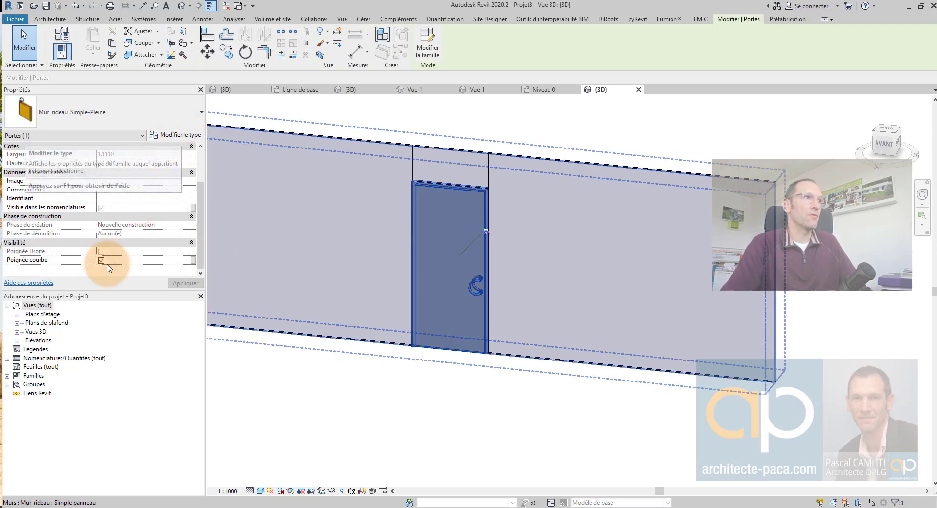
click(102, 260)
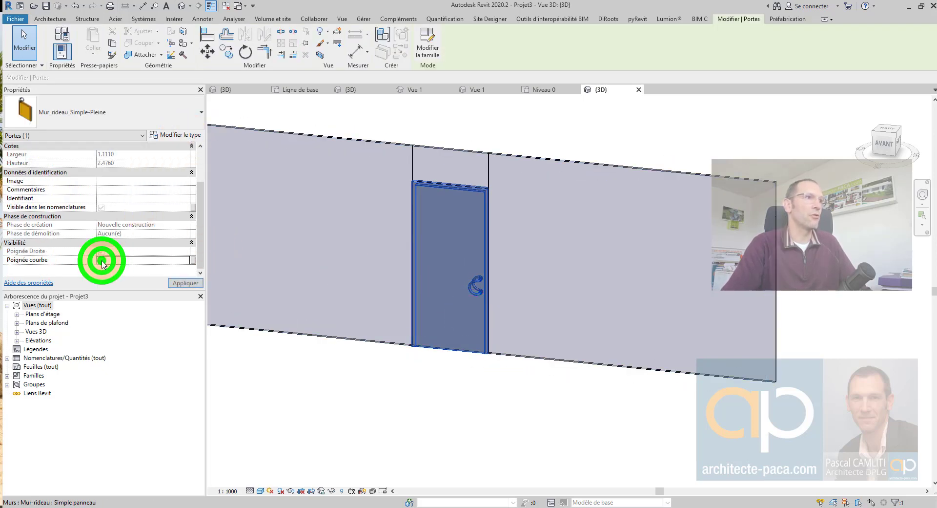
click(403, 375)
scroll(476, 300, up, 2)
scroll(482, 285, up, 2)
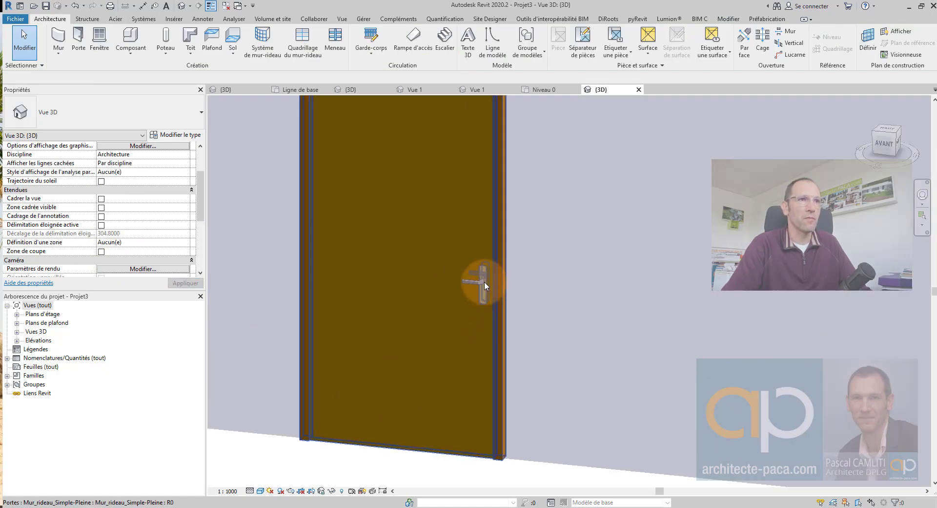
scroll(476, 297, down, 4)
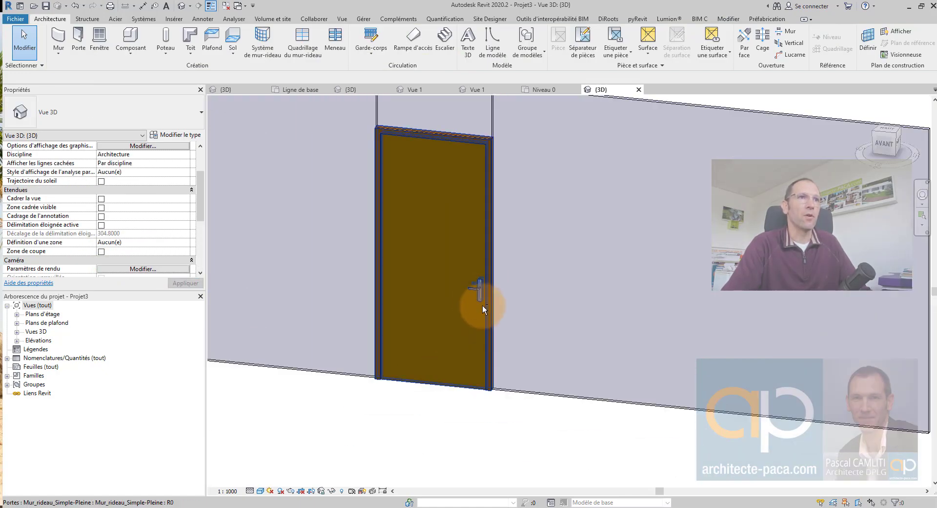
mouse_move(482, 306)
shift+middle_down()
mouse_move(529, 310)
mouse_move(623, 293)
mouse_move(549, 142)
shift+middle_up()
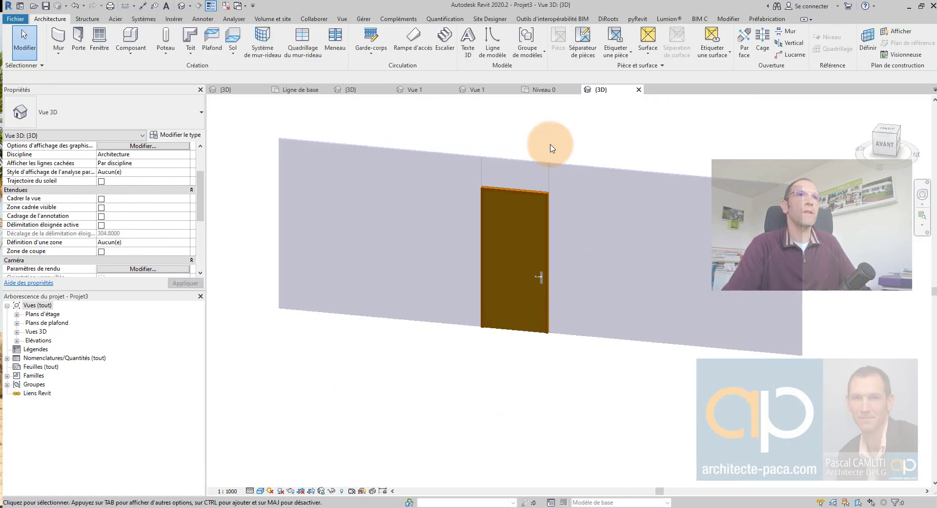
click(548, 177)
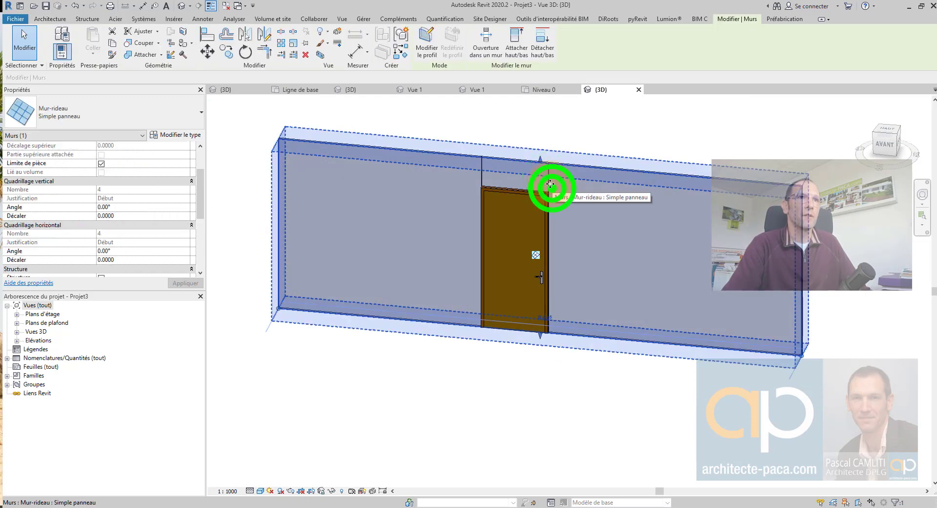
- Drag the vertical grid line beside the door further right, then view the wall from the front
click(543, 137)
click(548, 181)
drag(548, 180, 581, 187)
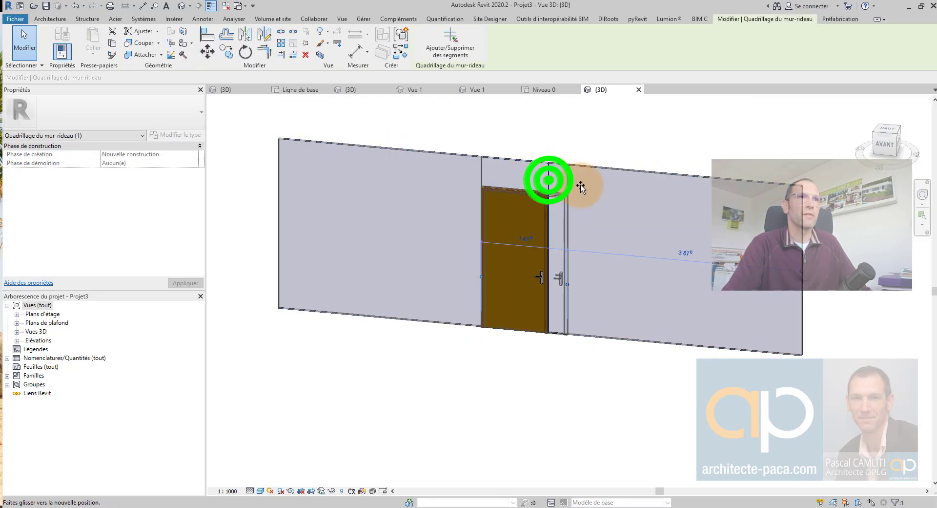
mouse_move(610, 367)
shift+middle_down()
mouse_move(431, 349)
mouse_move(341, 314)
shift+middle_up()
click(326, 263)
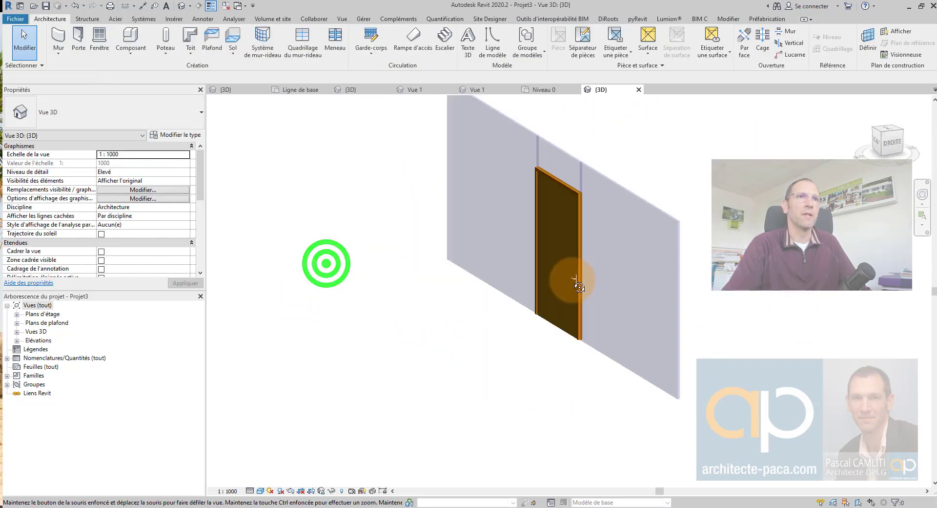
shift+middle_drag(579, 287, 604, 361)
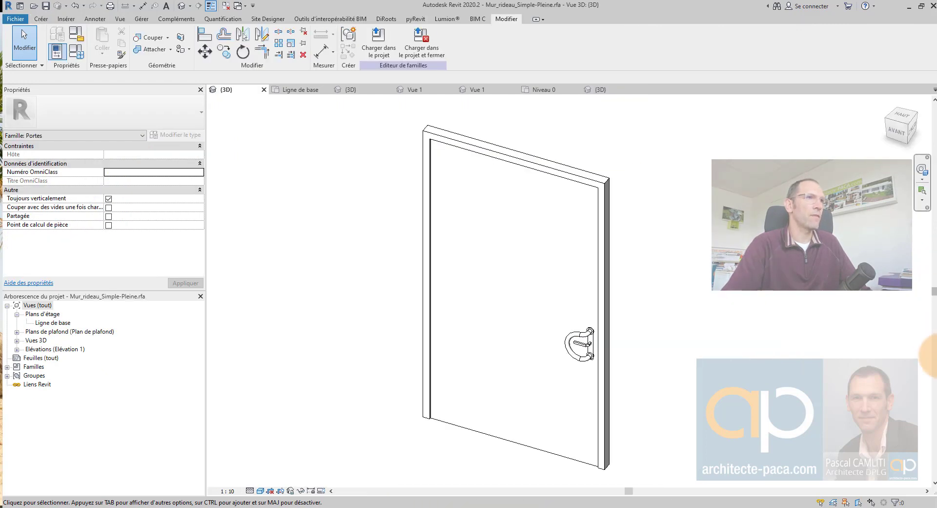
- Open Simple vitrée.rfa from the library's Portes > Murs-rideaux folder
click(321, 203)
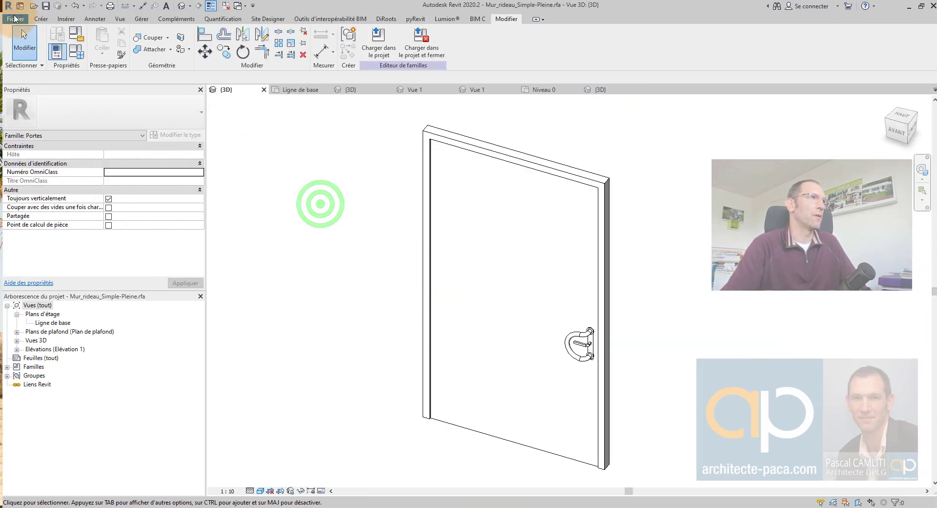
click(15, 20)
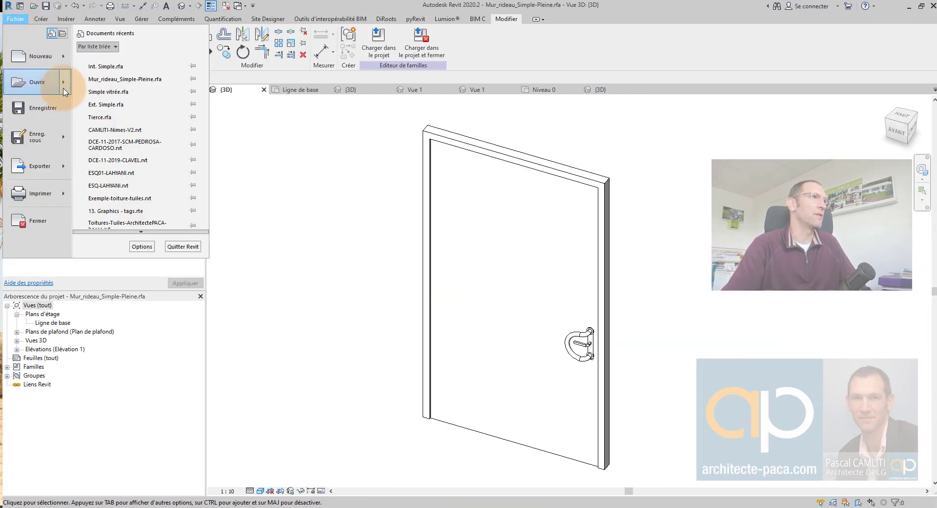
mouse_move(37, 82)
click(147, 84)
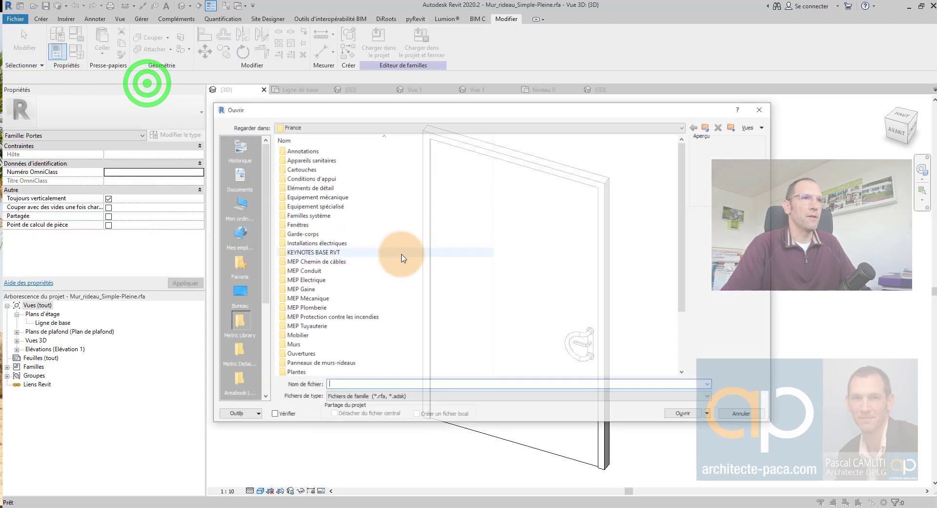
scroll(353, 303, down, 3)
double_click(322, 308)
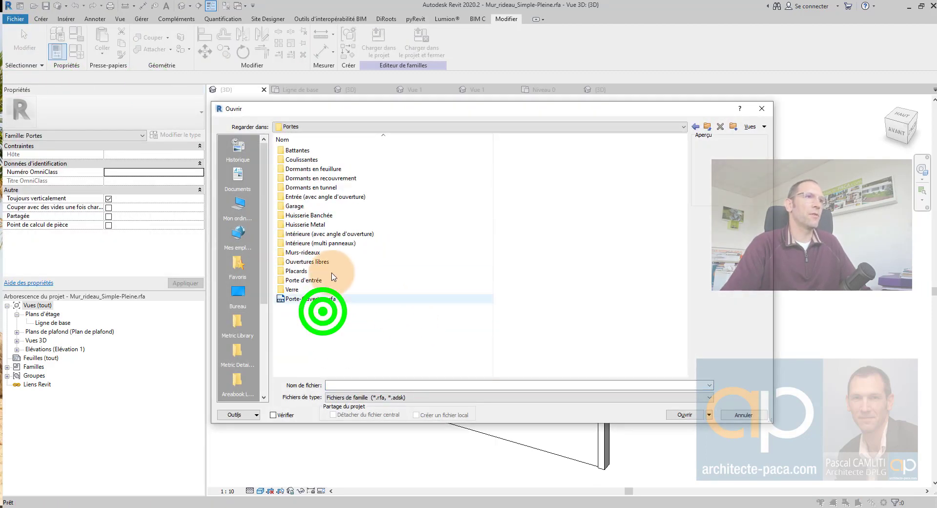
double_click(330, 254)
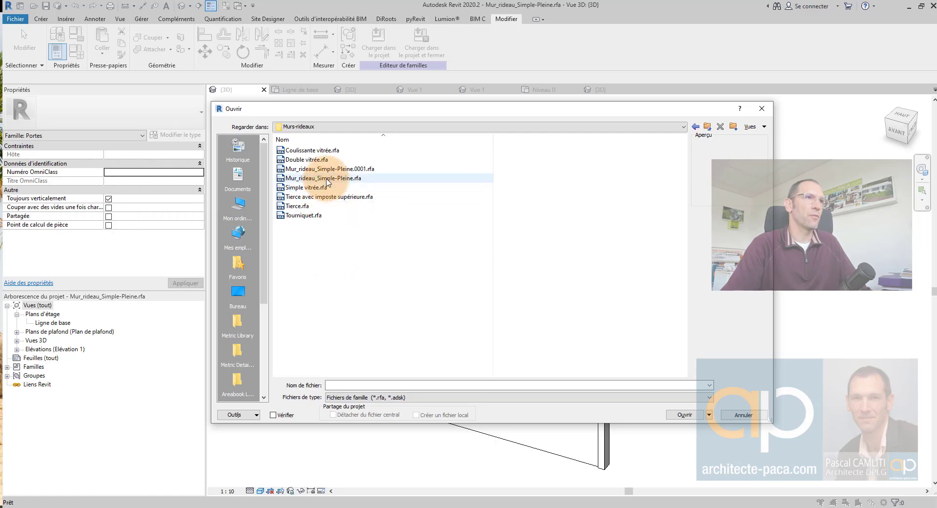
click(323, 187)
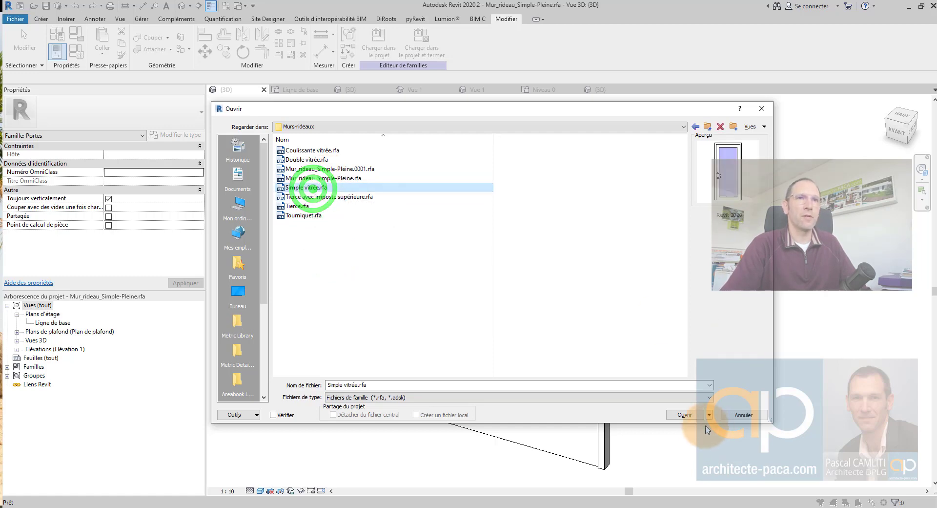
click(685, 415)
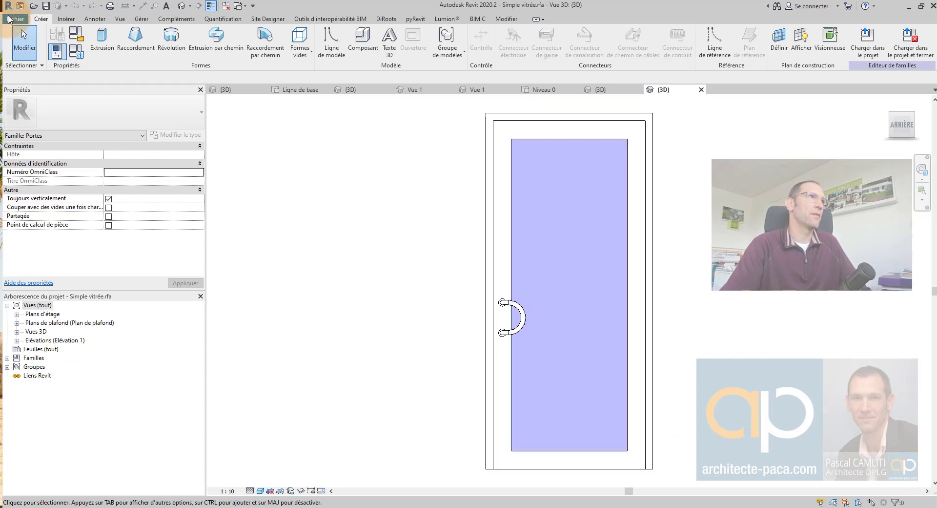
- Save the family as Simple vitrée trois partie.rfa in the Murs-rideaux folder
click(11, 18)
click(59, 147)
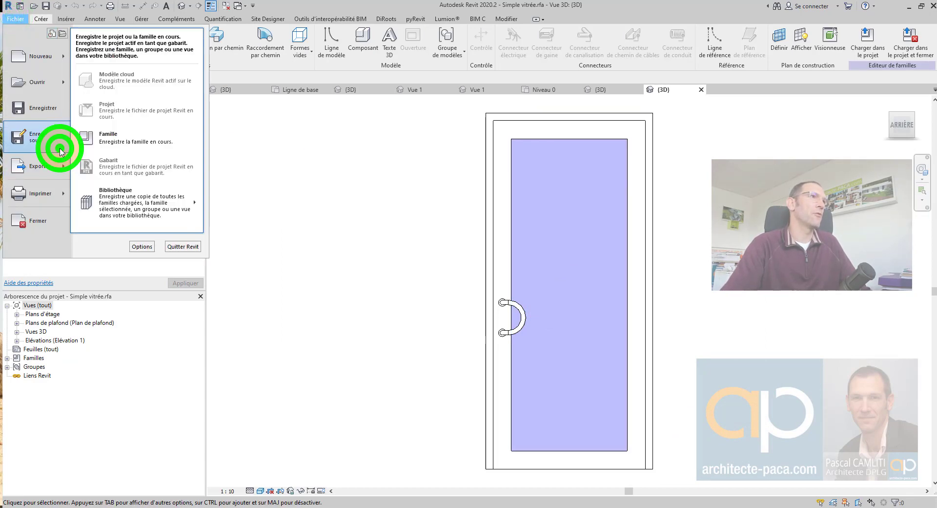
click(125, 142)
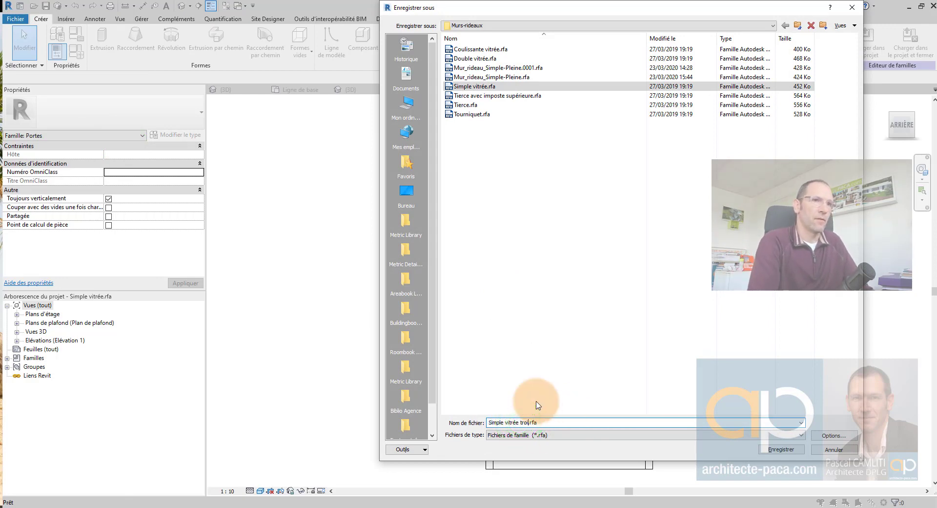
text(s partie)
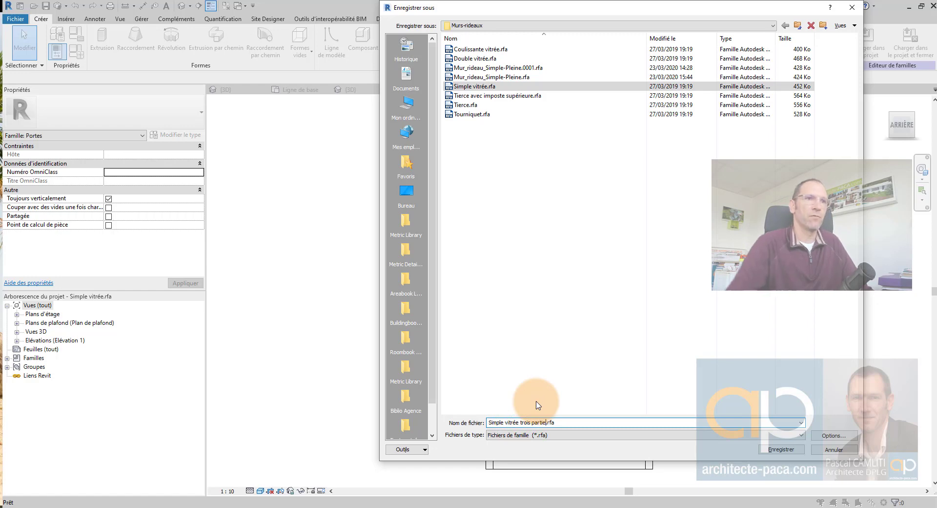
click(826, 435)
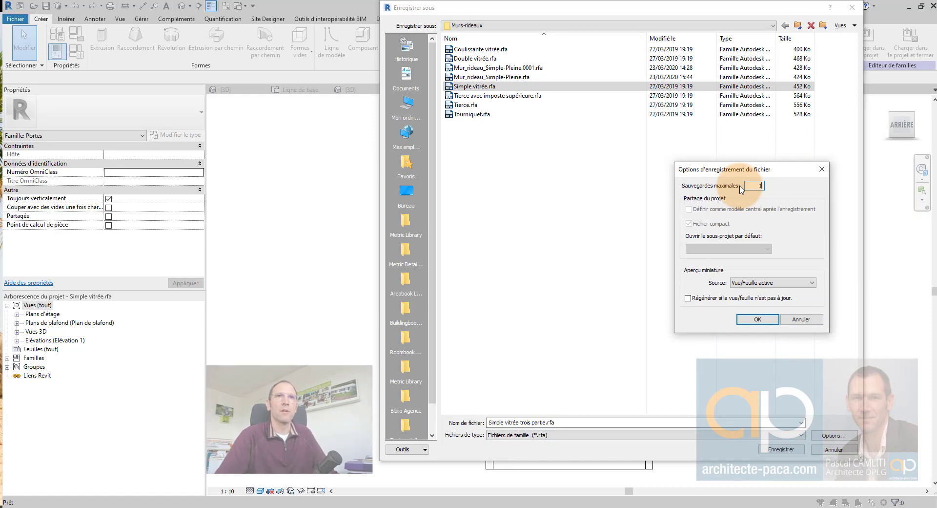
click(754, 316)
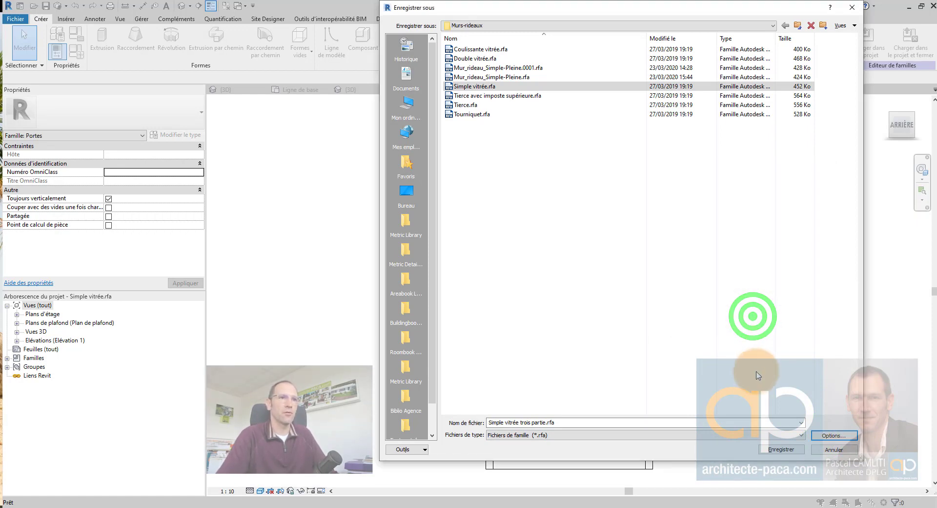
click(783, 449)
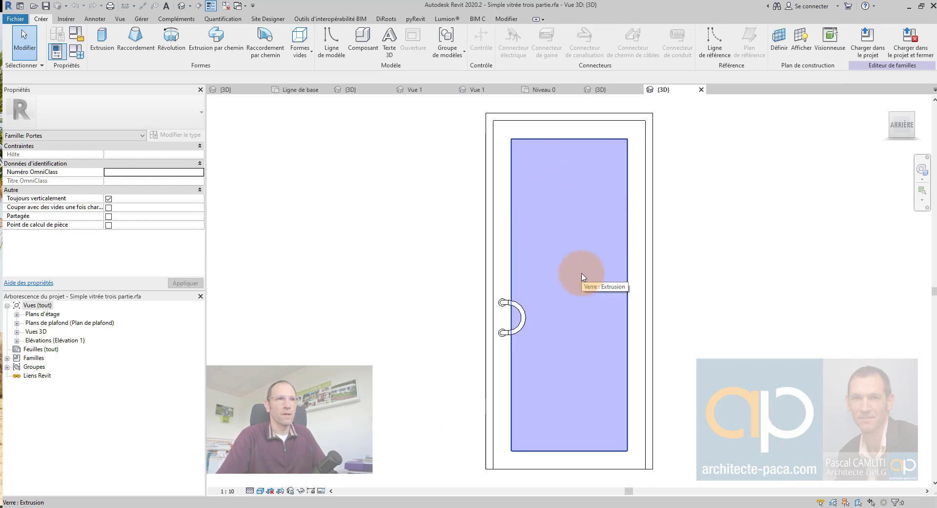
- Open the Intérieur elevation under Élévation 1 and centre the door in the view
click(406, 309)
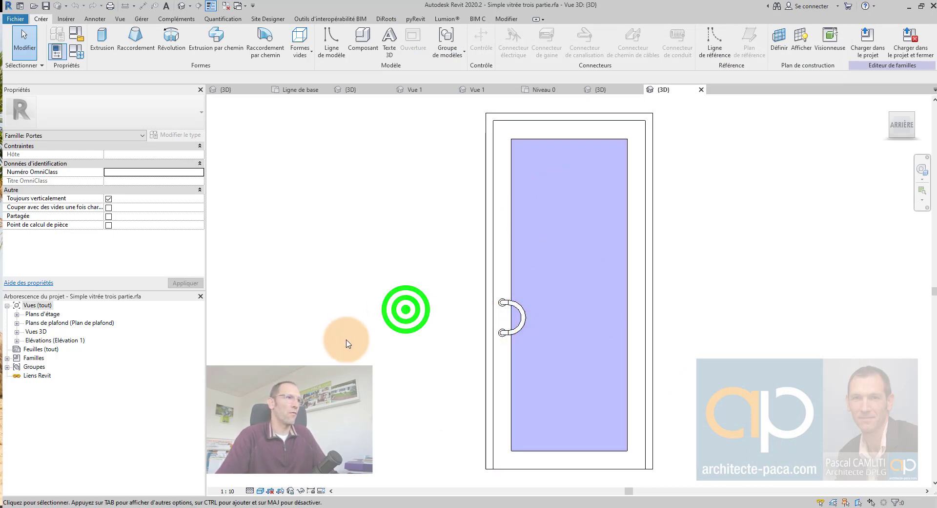
double_click(40, 340)
double_click(45, 376)
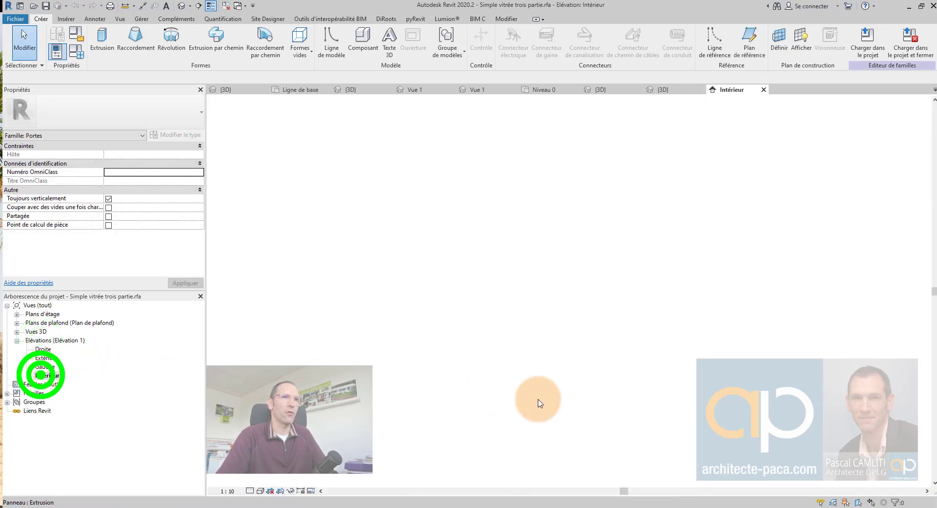
middle_drag(534, 332, 398, 352)
scroll(488, 337, up, 2)
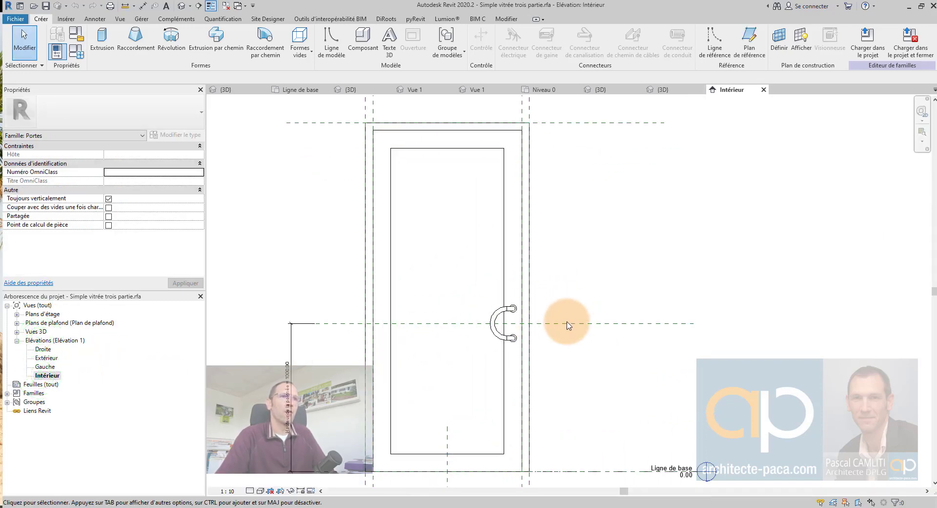
scroll(566, 324, down, 2)
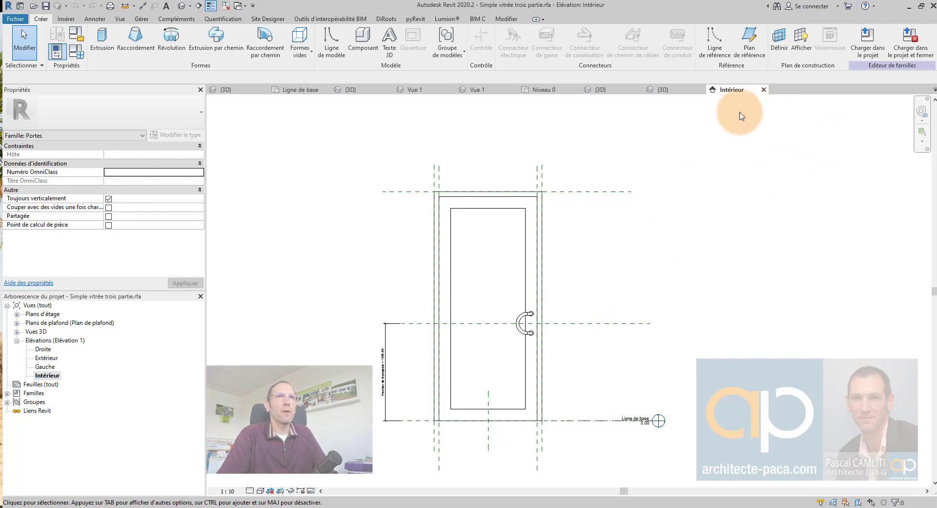
- Draw two horizontal reference planes across the door leaf
click(740, 49)
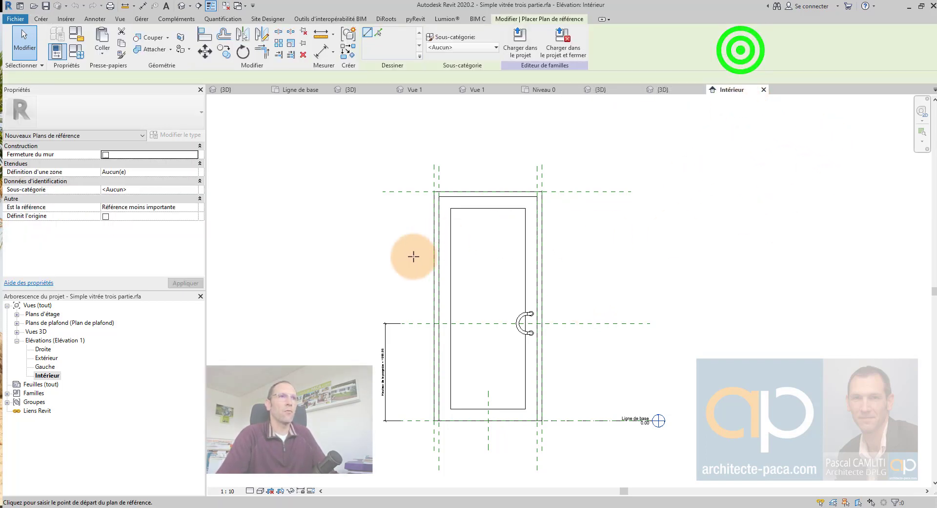
click(397, 262)
click(616, 261)
click(411, 361)
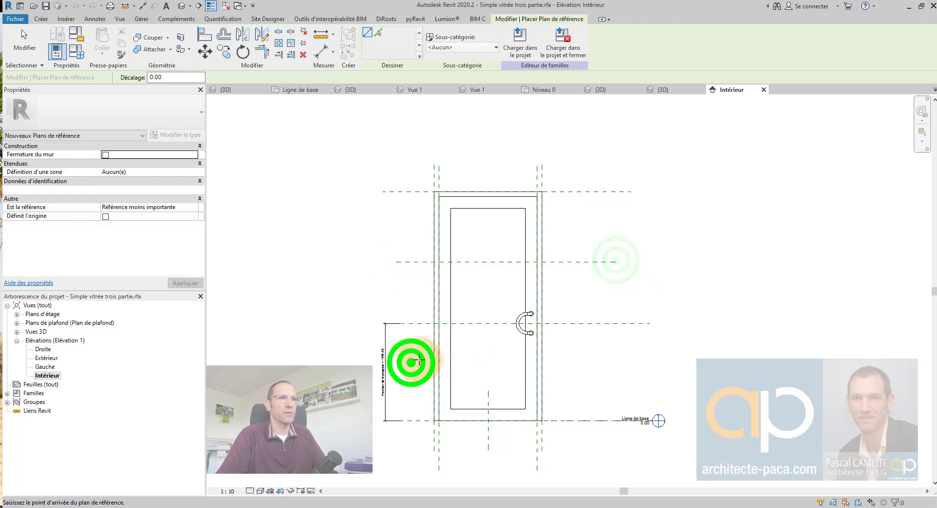
click(604, 362)
key(Escape)
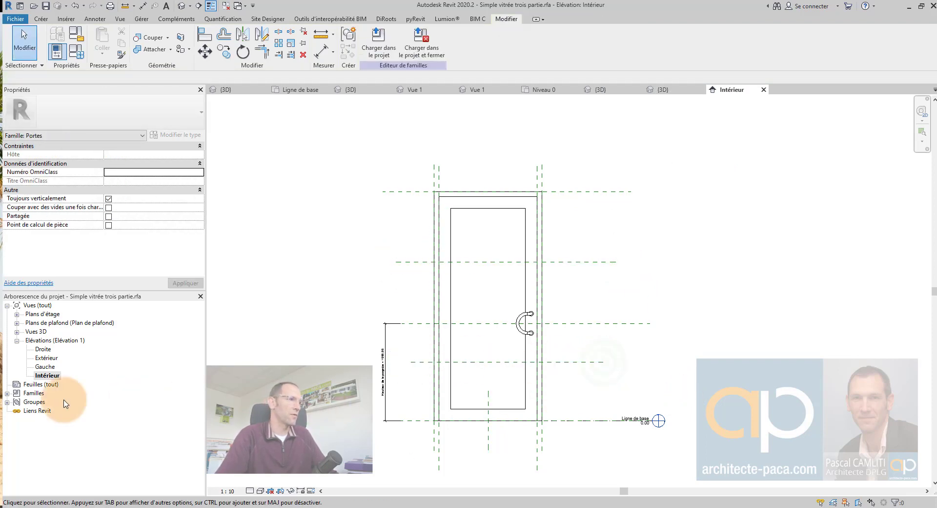
- Open the Extérieur elevation, centre the door, and start an aligned dimension
double_click(47, 357)
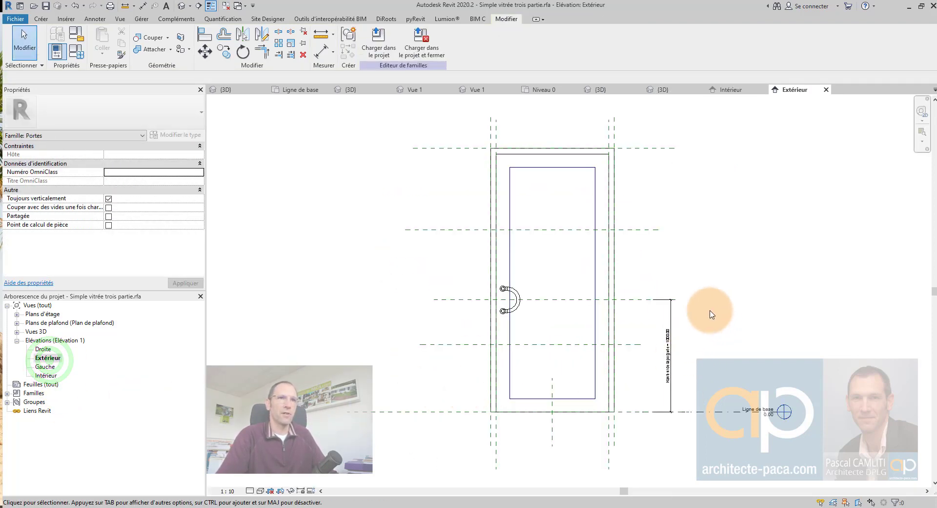
mouse_move(711, 314)
middle_down()
mouse_move(691, 336)
mouse_move(665, 318)
middle_up()
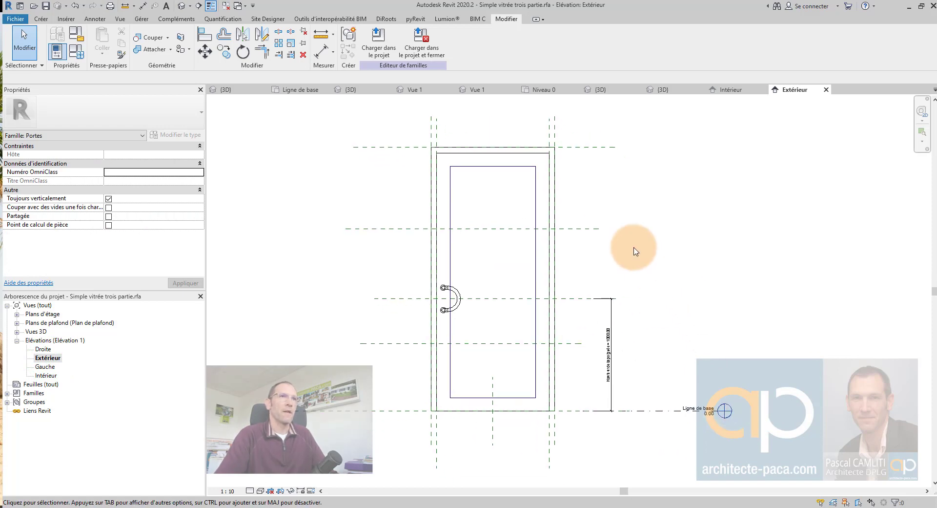
click(322, 54)
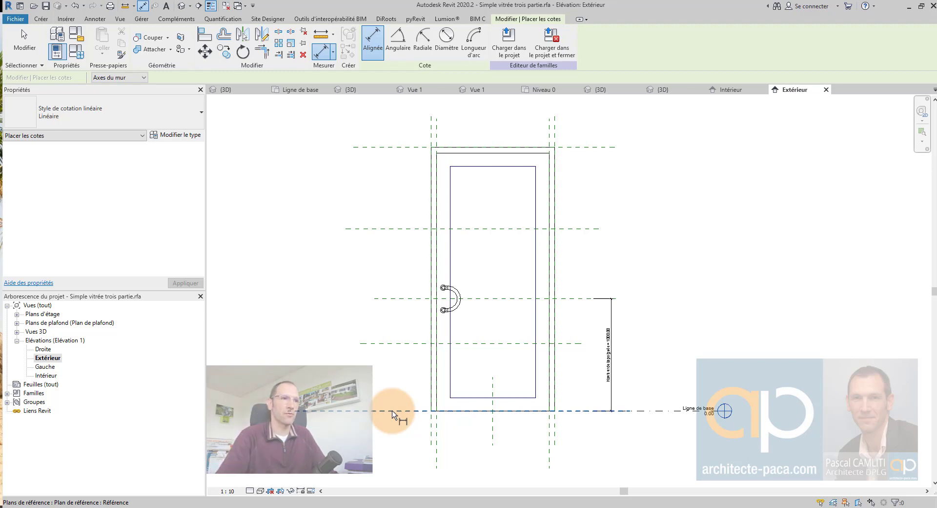
- Add an EQ dimension string from the base line through the reference planes to the door top
click(393, 414)
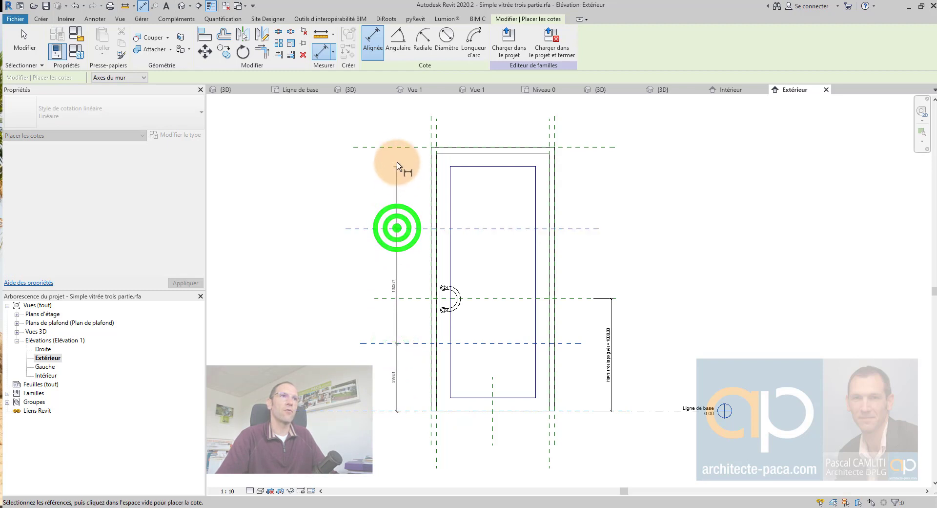
click(401, 146)
click(383, 168)
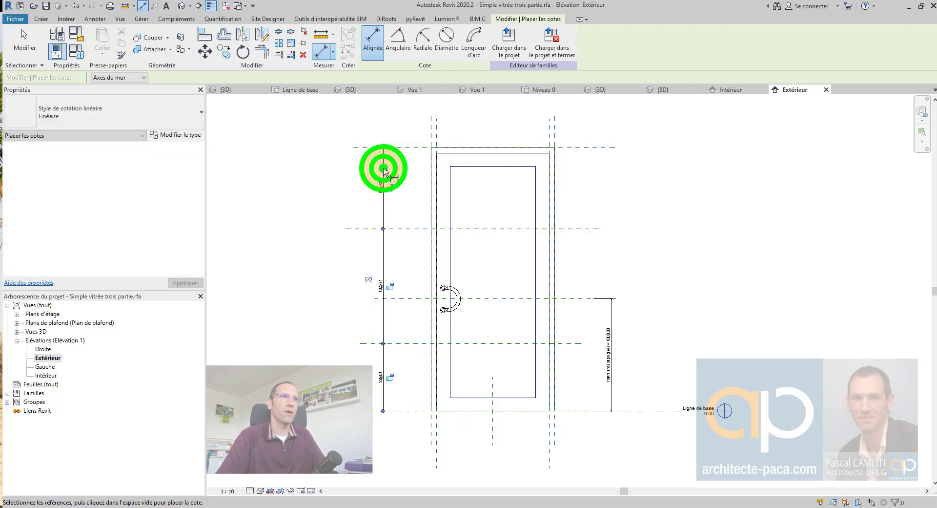
click(369, 283)
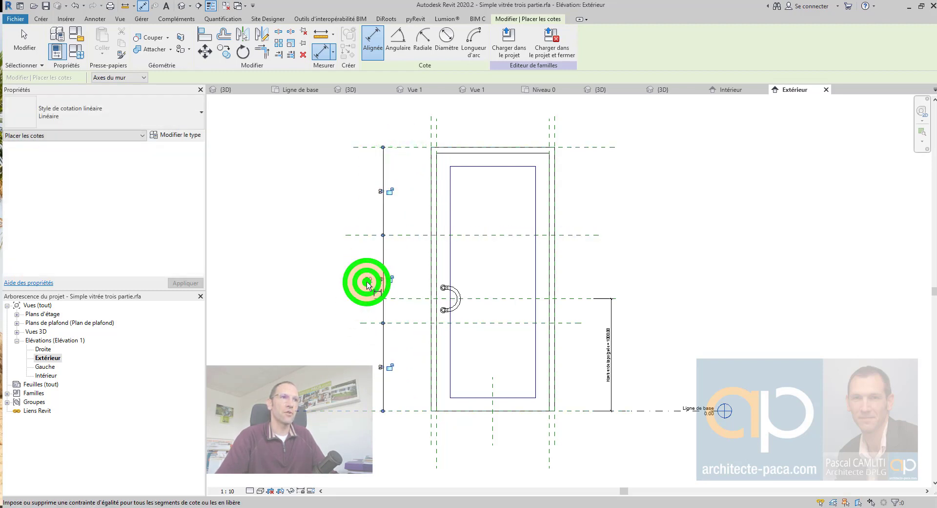
key(Escape)
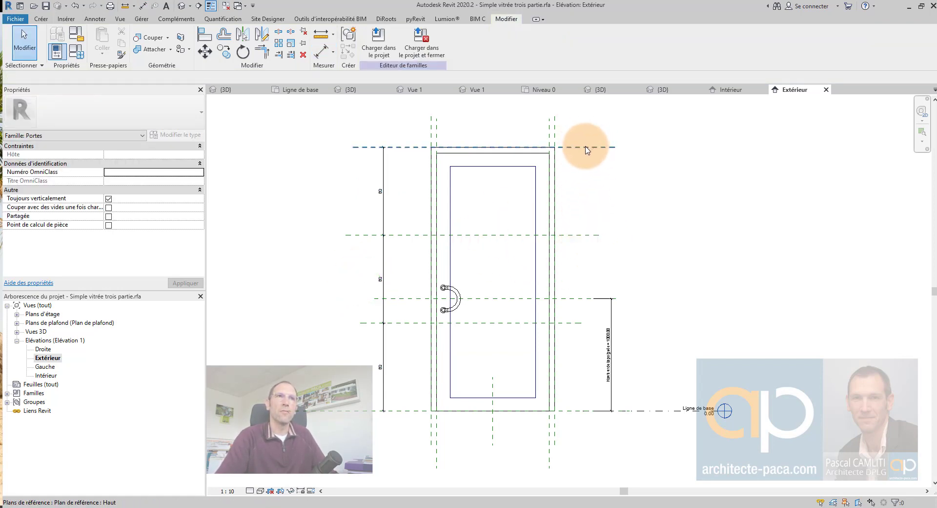
- Raise the Haut plane to check that the planes stay equally spaced
mouse_move(586, 148)
mouse_down()
mouse_move(583, 125)
mouse_move(595, 174)
mouse_up()
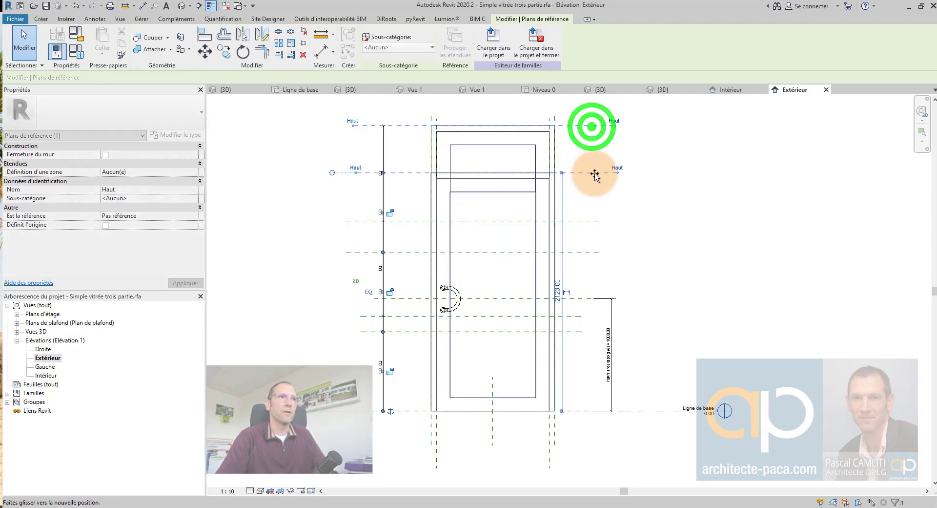
click(652, 225)
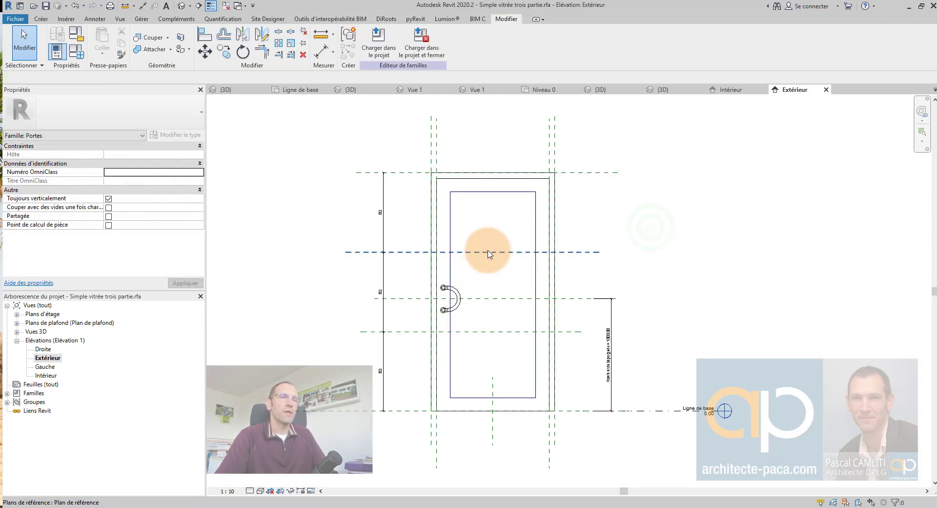
click(496, 219)
scroll(513, 229, up, 2)
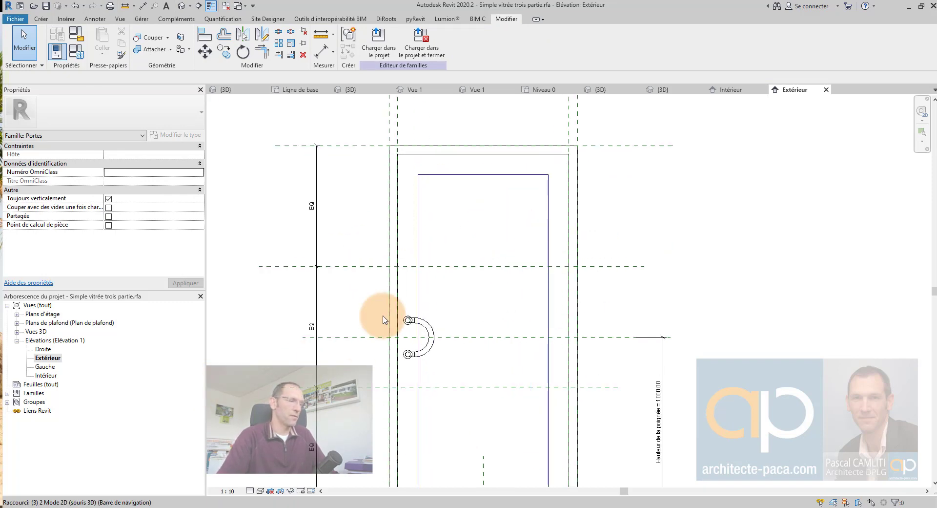
- Inspect the glass panel in the 3D view, then return to the exterior elevation
key(ctrl+Tab)
click(554, 297)
mouse_move(596, 331)
shift+middle_down()
mouse_move(574, 347)
mouse_move(562, 237)
mouse_move(508, 195)
shift+middle_up()
click(791, 90)
click(514, 195)
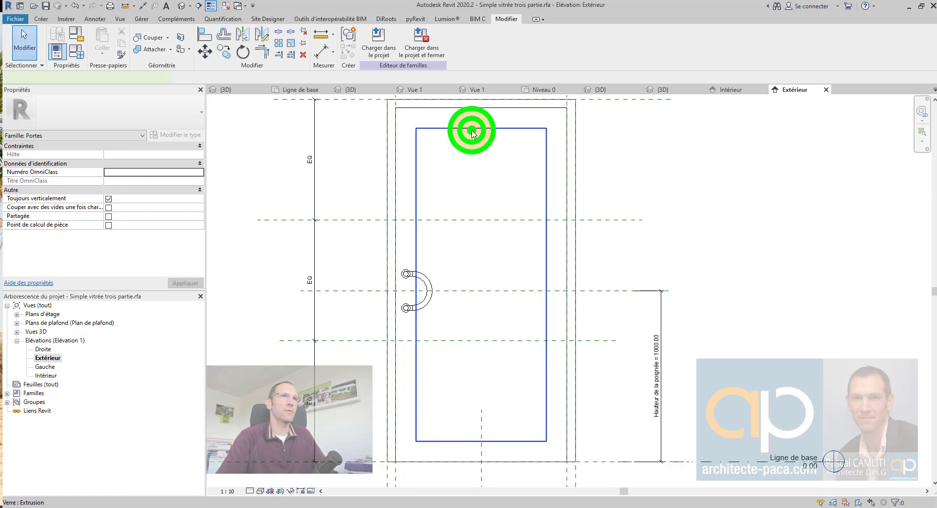
click(473, 131)
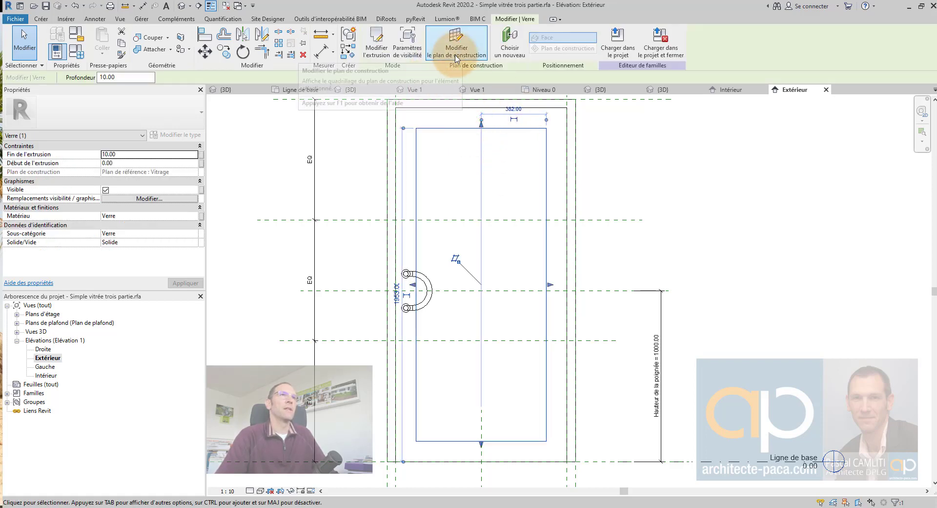
click(378, 43)
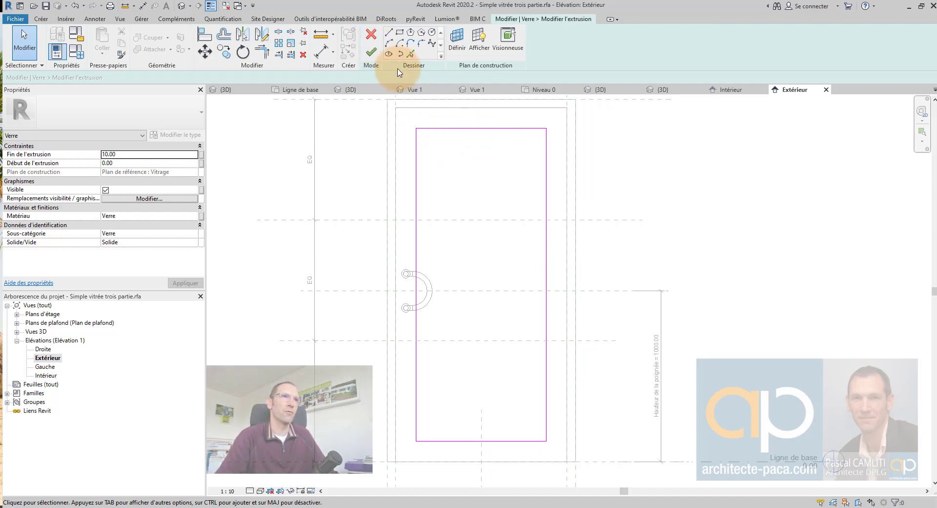
click(374, 38)
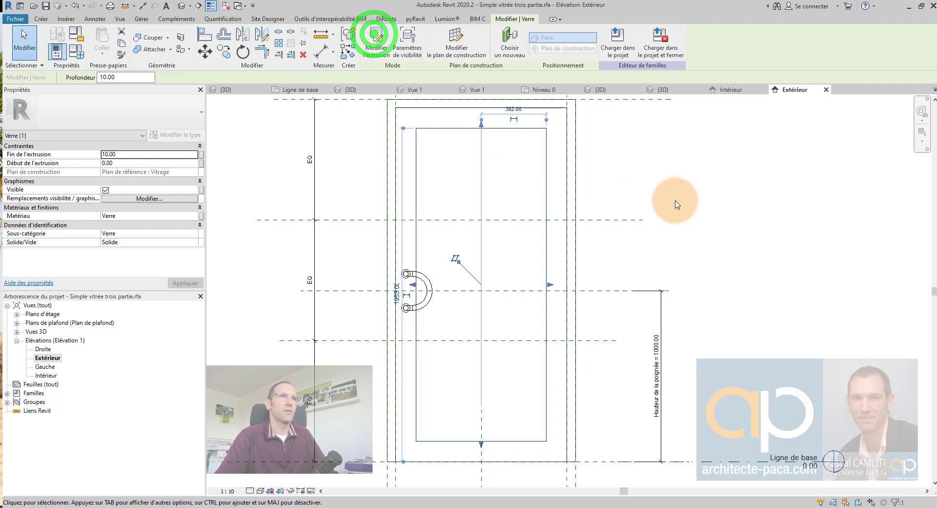
click(715, 202)
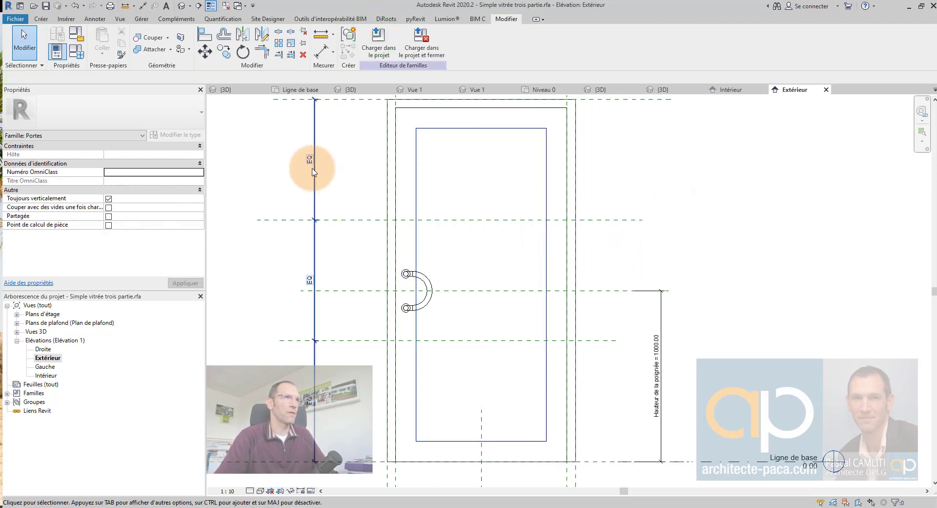
click(41, 19)
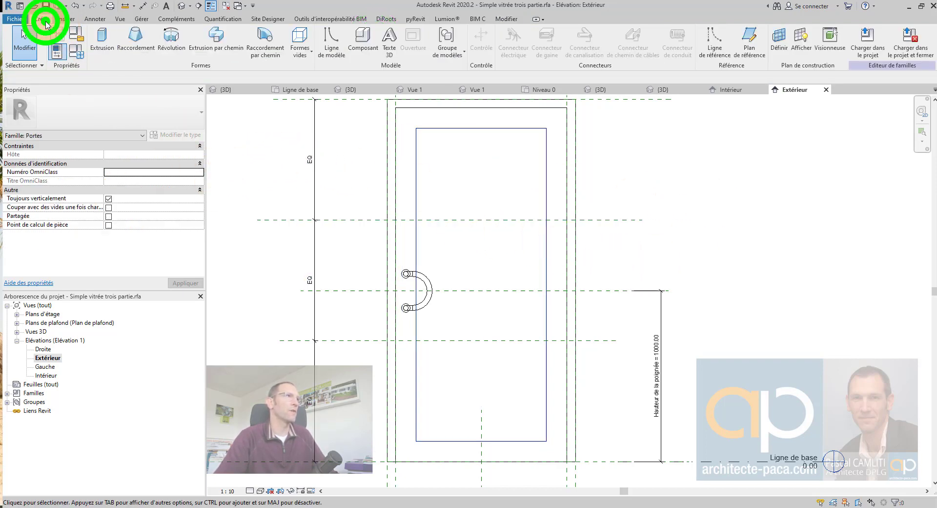
- Start a new extrusion on the chosen work plane and sketch a thin horizontal rectangle across the door
click(97, 32)
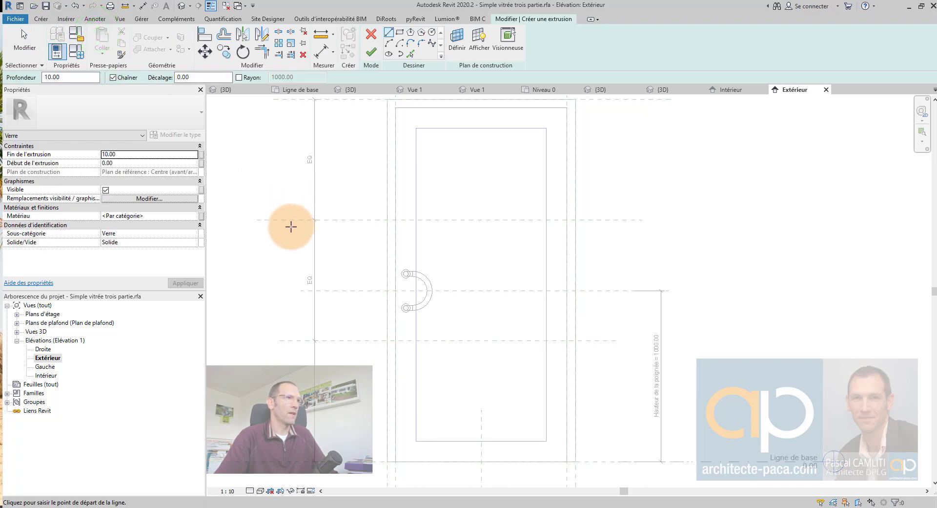
click(457, 40)
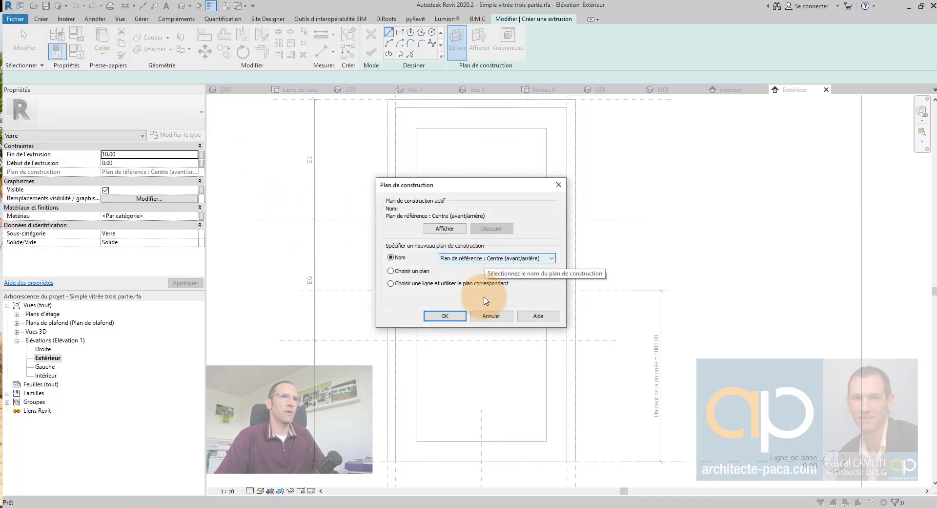
click(459, 318)
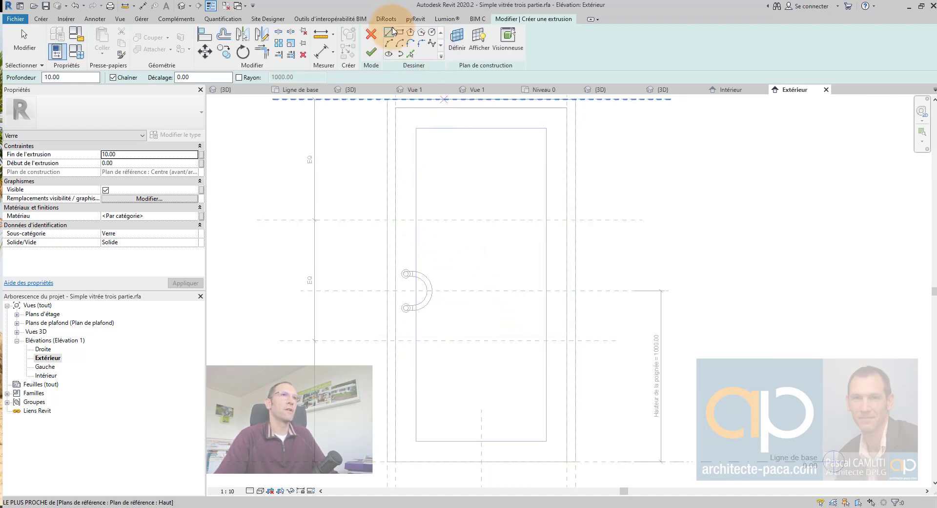
click(400, 33)
scroll(420, 225, up, 2)
scroll(390, 210, up, 1)
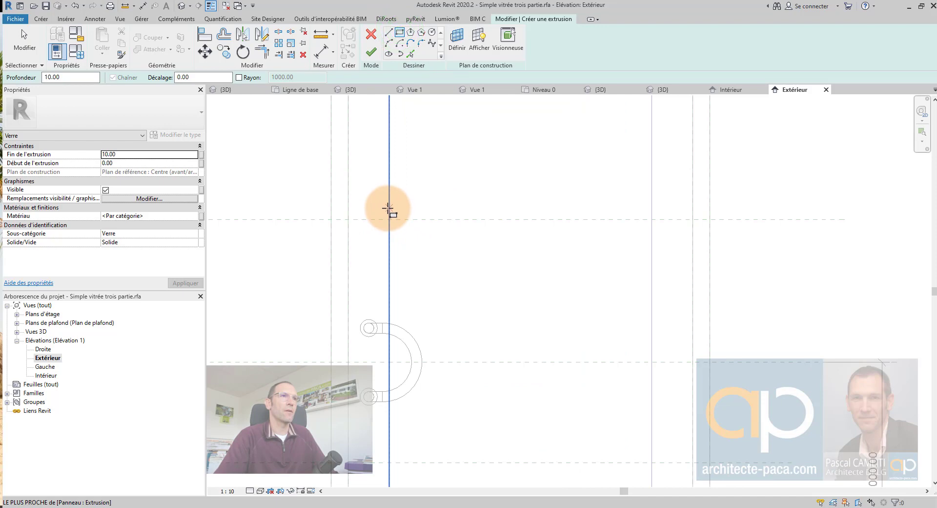
click(389, 207)
click(652, 232)
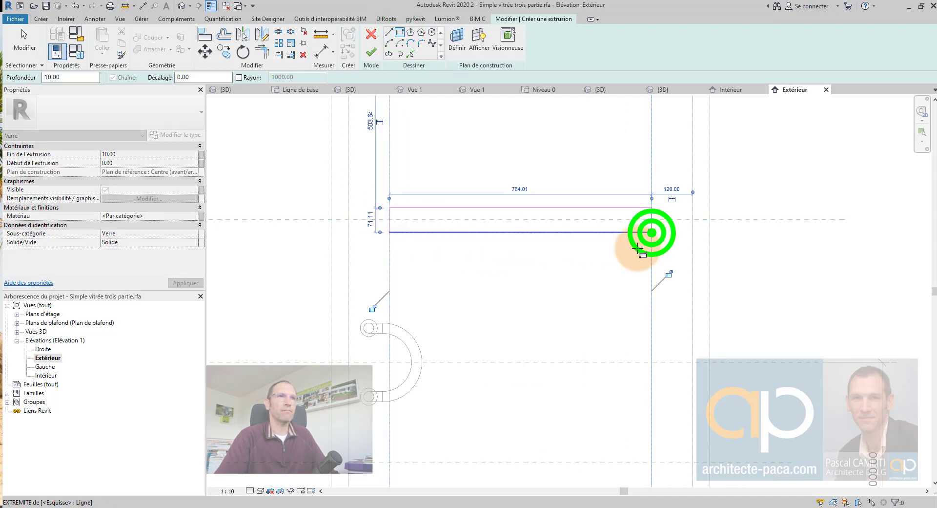
key(Escape)
key(Escape)
- Copy the rectangle lower with CO, then undo the misplaced copy
scroll(630, 246, down, 3)
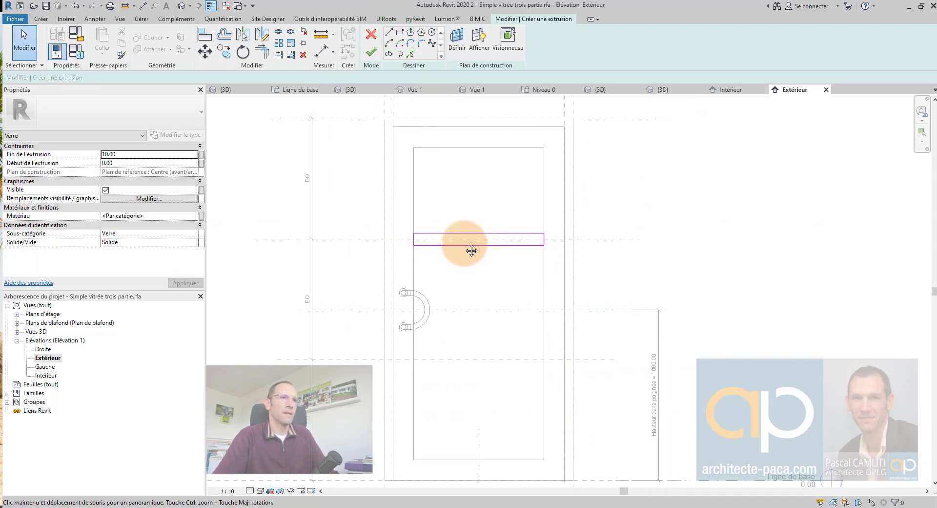
middle_drag(472, 251, 462, 227)
drag(393, 196, 553, 250)
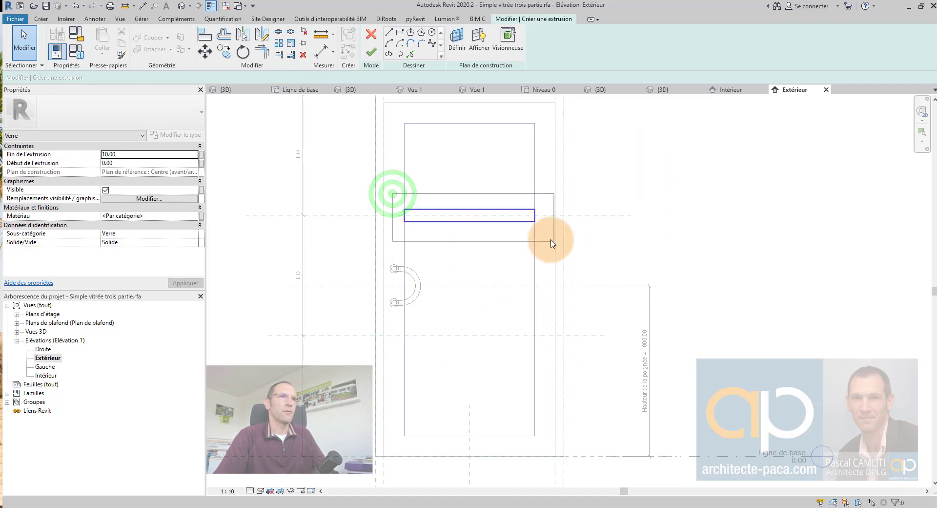
key(c)
key(o)
click(548, 215)
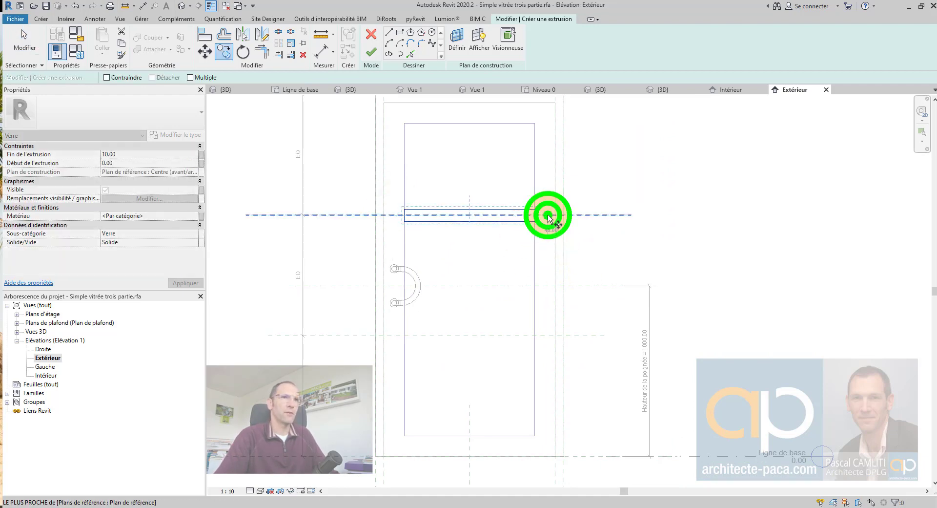
click(553, 335)
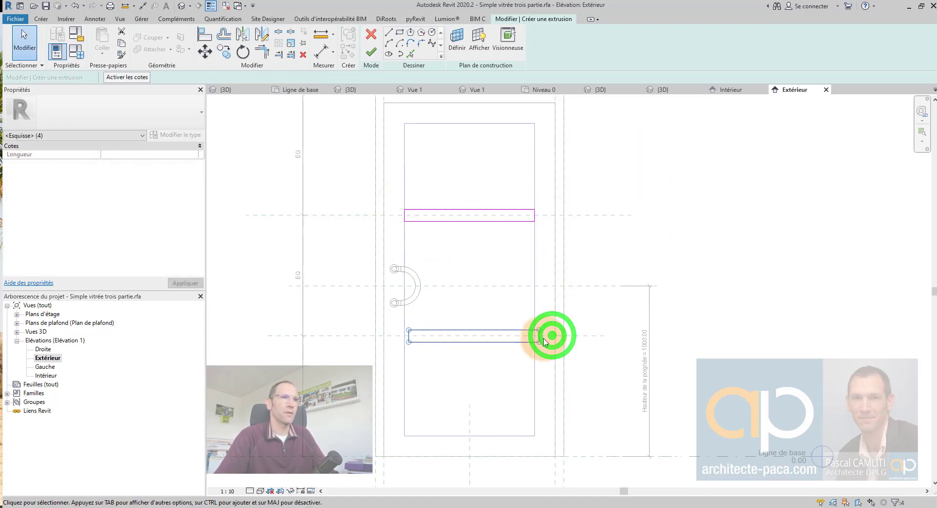
key(ctrl+z)
- Copy the upper rectangle down to the lower position on the door
key(Escape)
drag(390, 197, 560, 247)
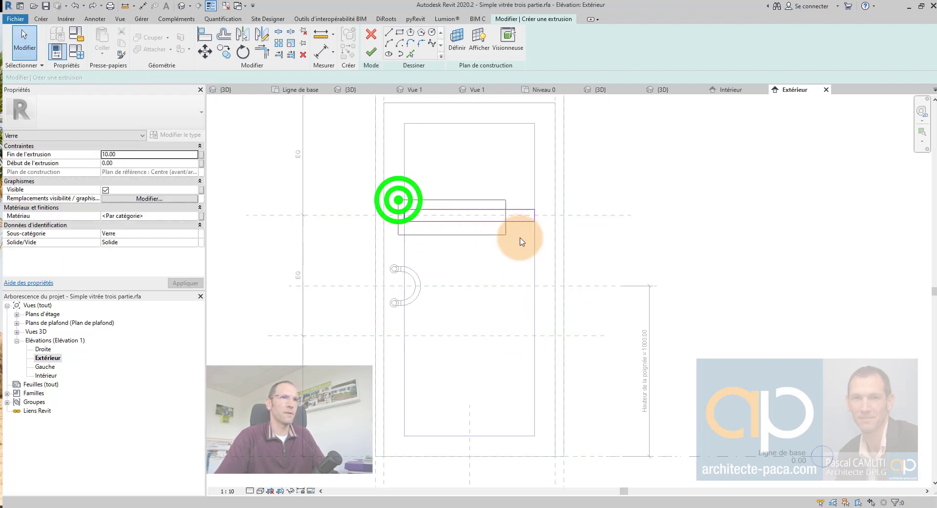
key(c)
key(o)
click(588, 215)
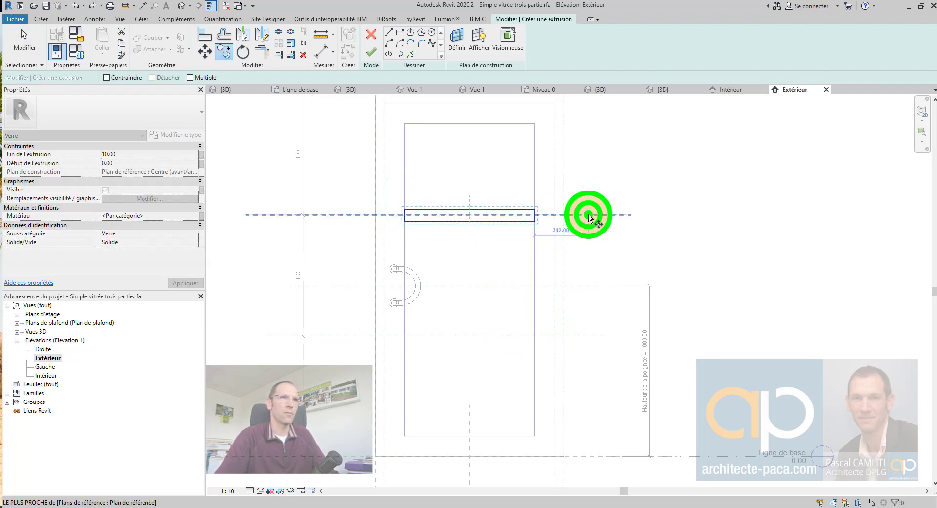
click(592, 336)
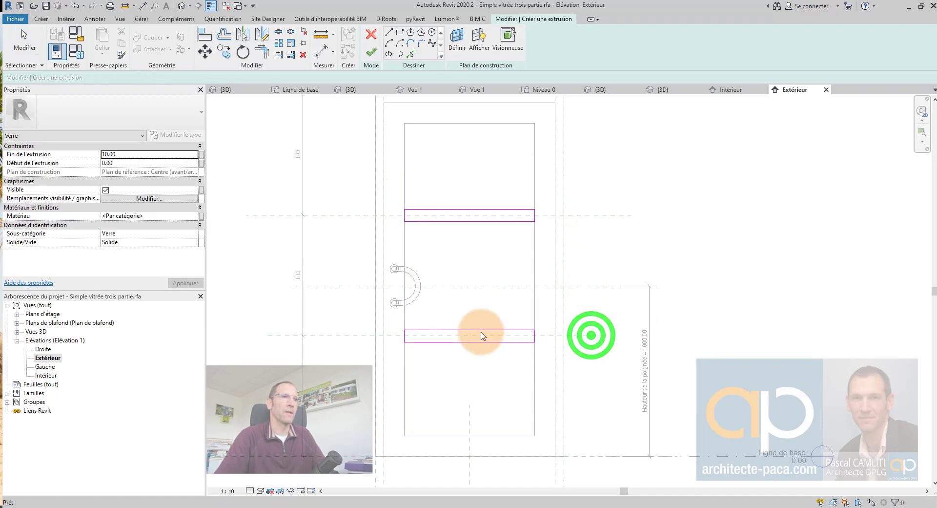
scroll(454, 252, up, 1)
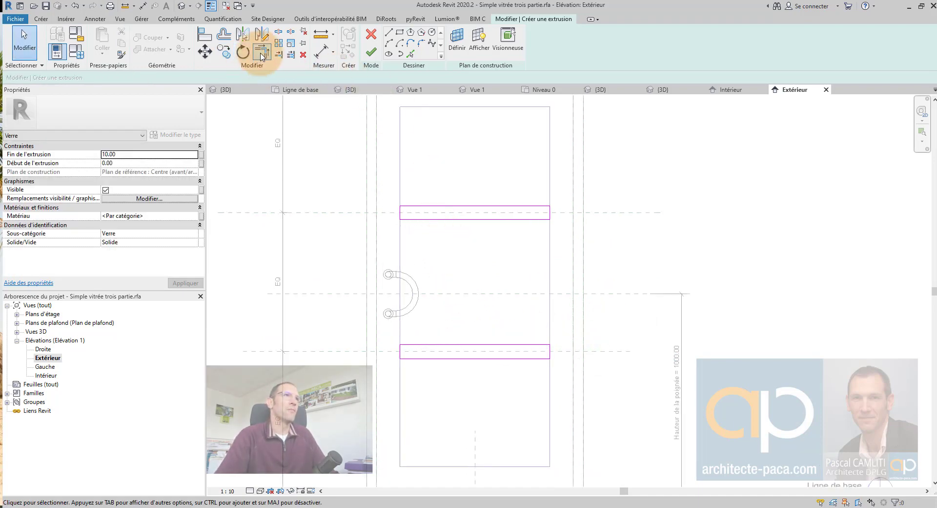
- Add an EQ dimension across the upper rectangle's top edge, reference plane and bottom edge
click(318, 52)
scroll(498, 214, up, 1)
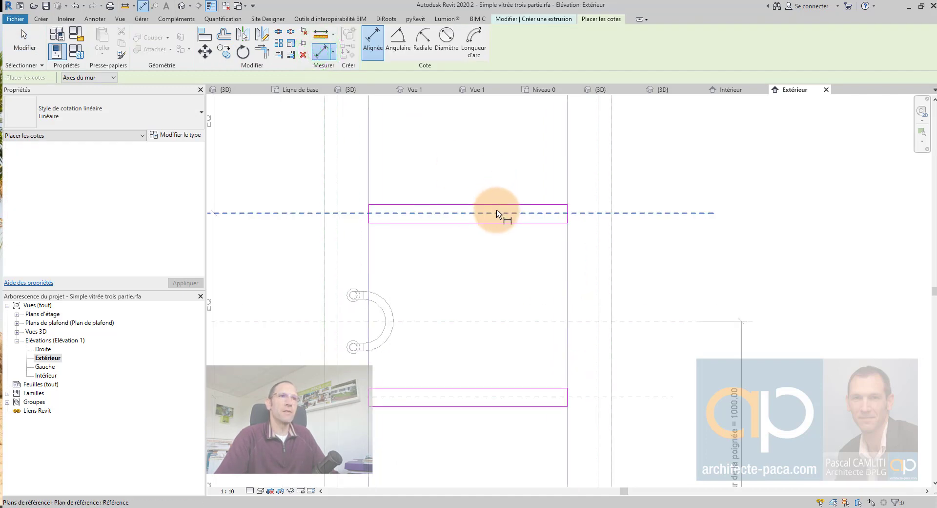
scroll(508, 213, up, 1)
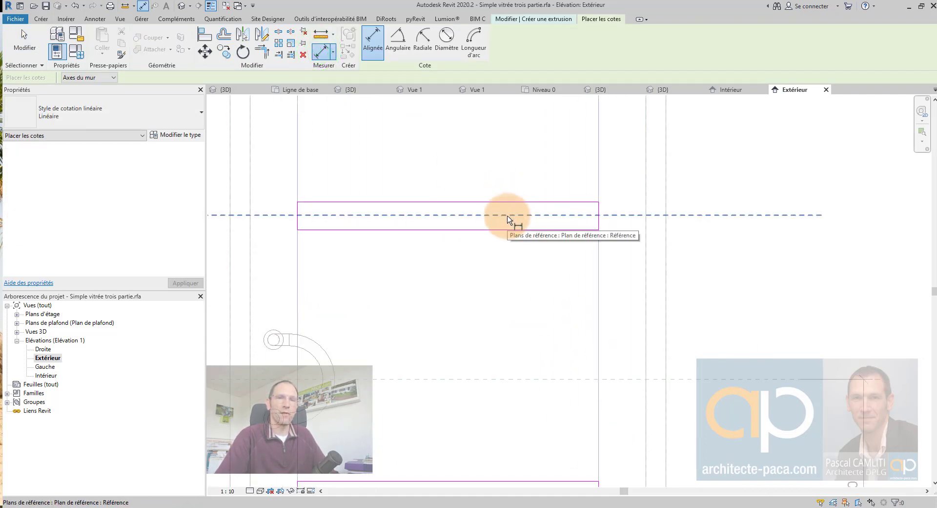
click(507, 217)
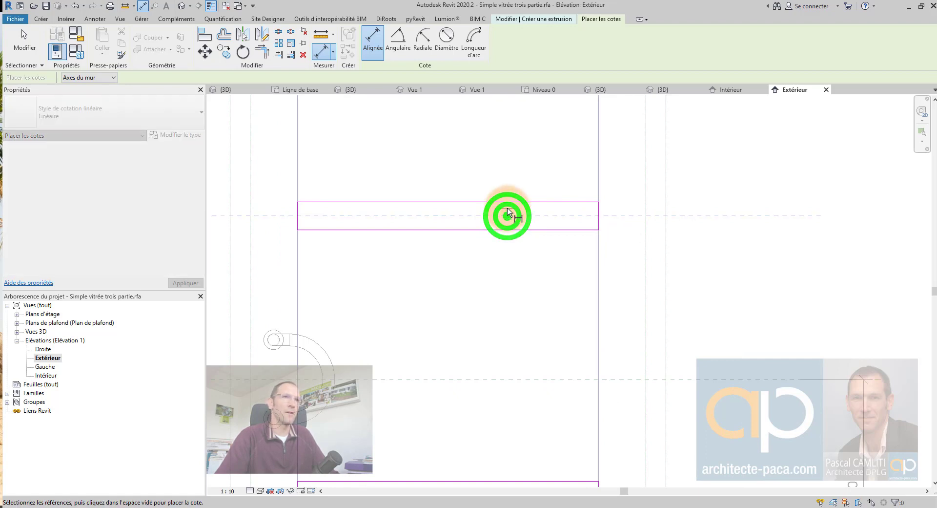
click(510, 202)
click(508, 229)
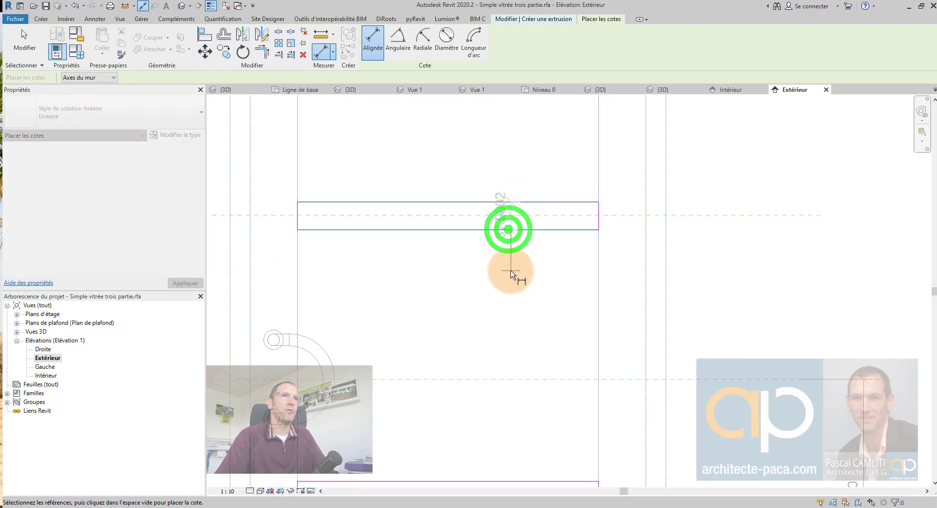
click(510, 272)
click(459, 218)
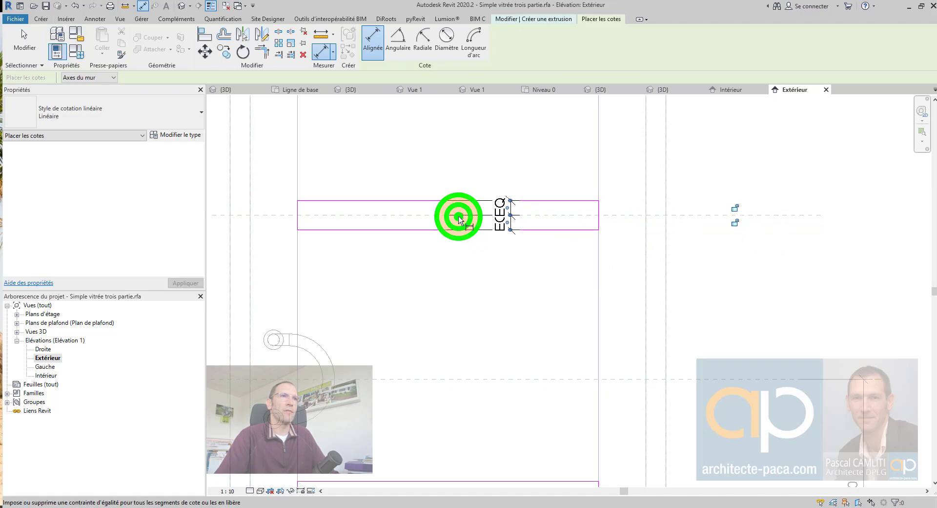
click(567, 215)
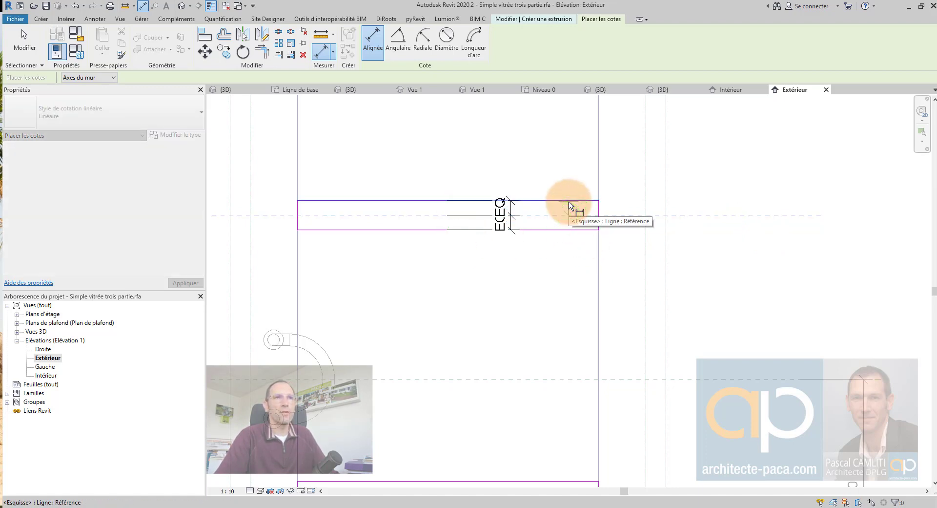
key(Escape)
- Select the rectangle's top sketch line and reframe the view around the rectangle
click(566, 201)
scroll(566, 203, up, 2)
middle_drag(450, 203, 547, 210)
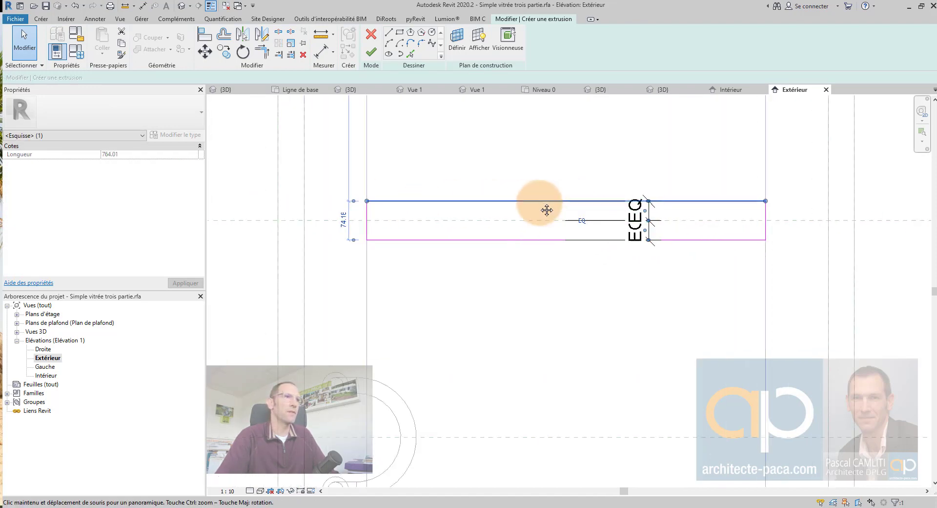
scroll(371, 215, up, 2)
scroll(439, 214, down, 1)
scroll(478, 213, down, 1)
mouse_move(478, 214)
middle_down()
mouse_move(495, 250)
mouse_move(483, 256)
middle_up()
key(Escape)
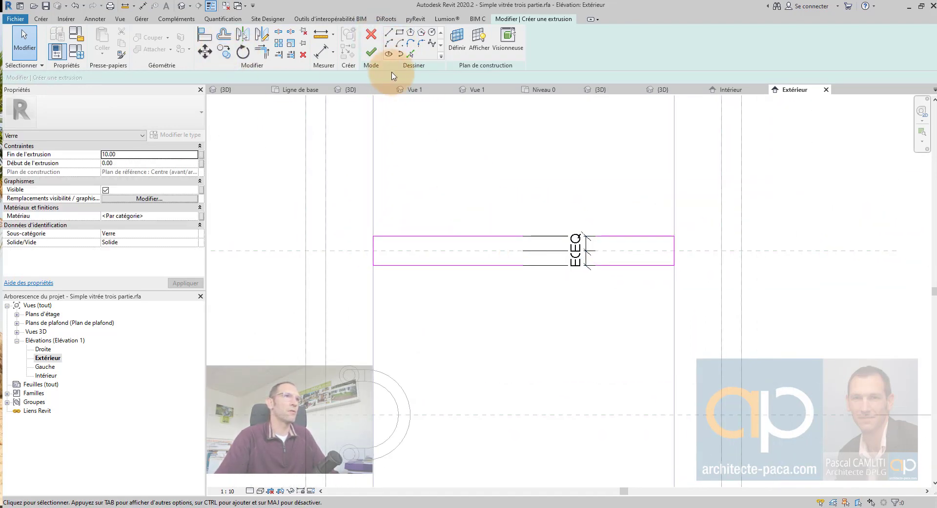
- Dimension the rectangle's thickness and change it from 37.09 to 30
click(326, 58)
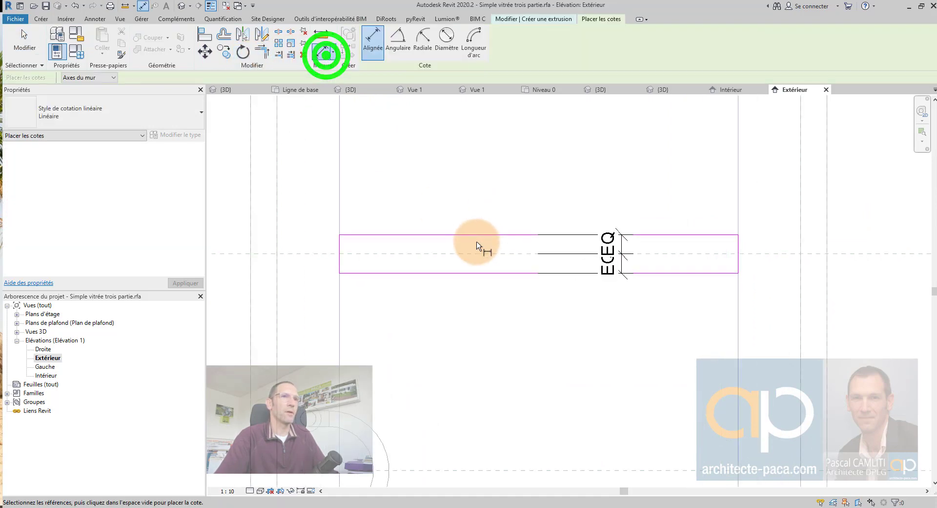
scroll(477, 247, up, 2)
click(477, 258)
click(478, 235)
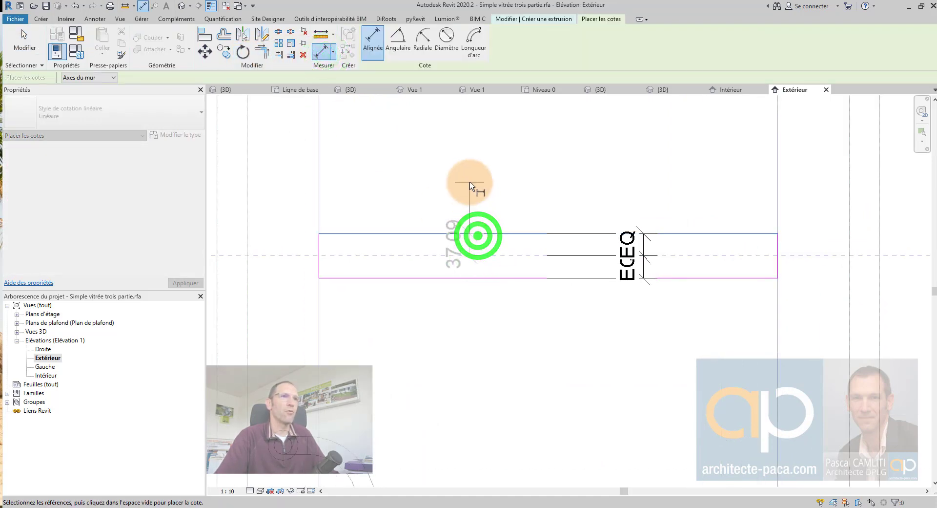
click(471, 180)
key(Escape)
key(Escape)
click(504, 235)
scroll(491, 253, up, 2)
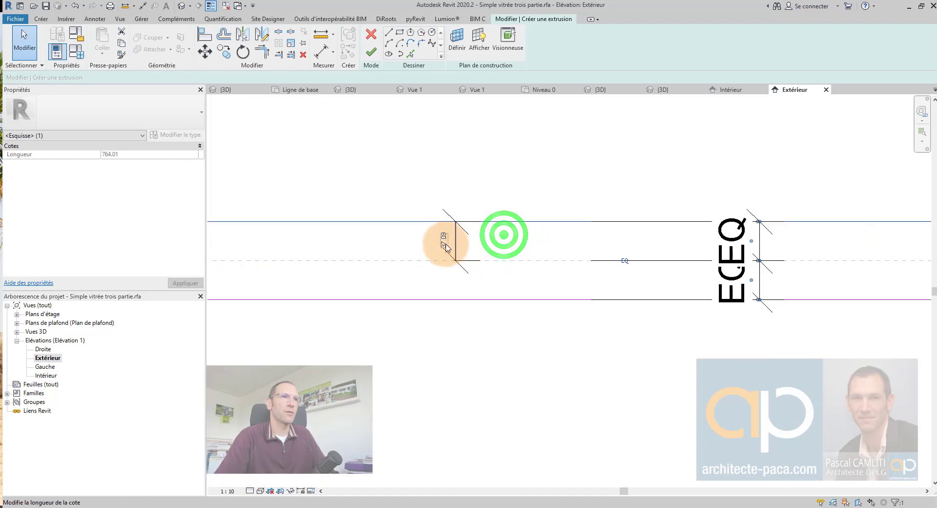
text(30)
key(Return)
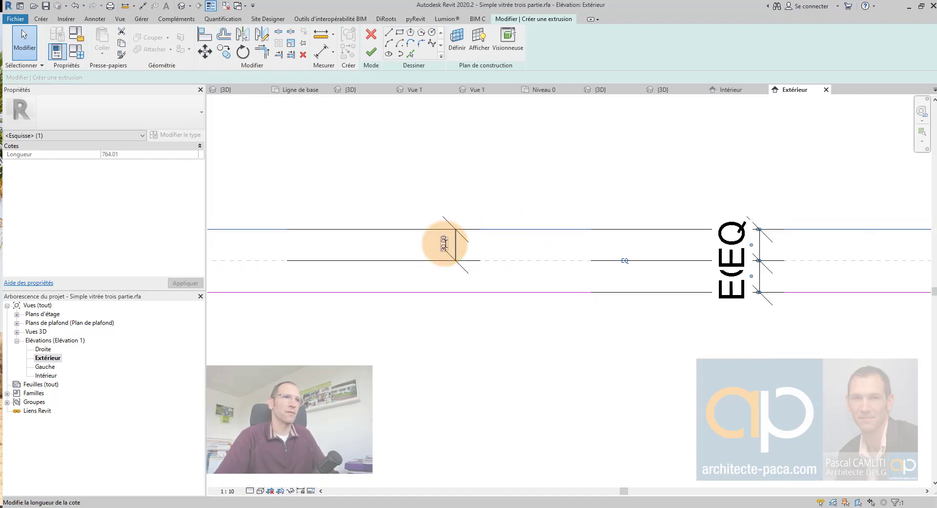
click(450, 195)
scroll(450, 195, down, 5)
scroll(493, 245, down, 1)
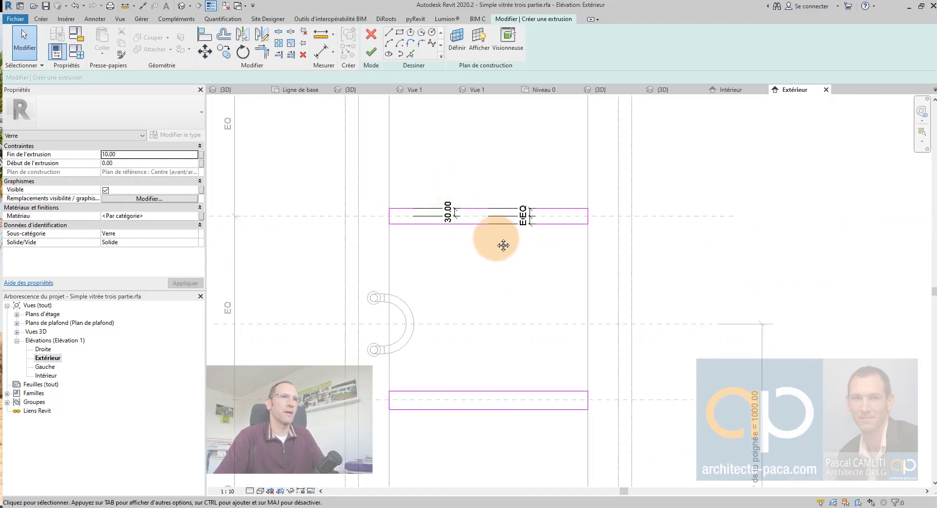
scroll(468, 332, down, 1)
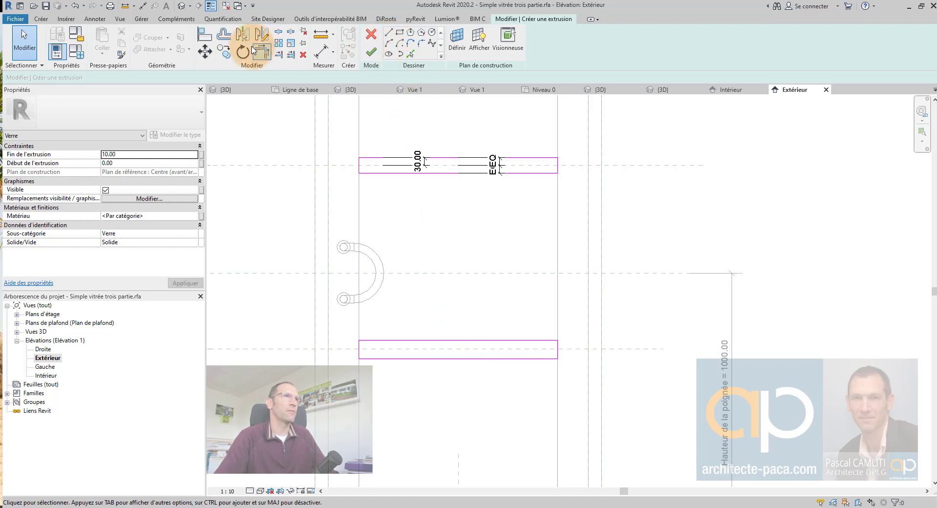
- Add an EQ dimension centring the lower rectangle on its reference plane
click(318, 54)
scroll(508, 350, up, 2)
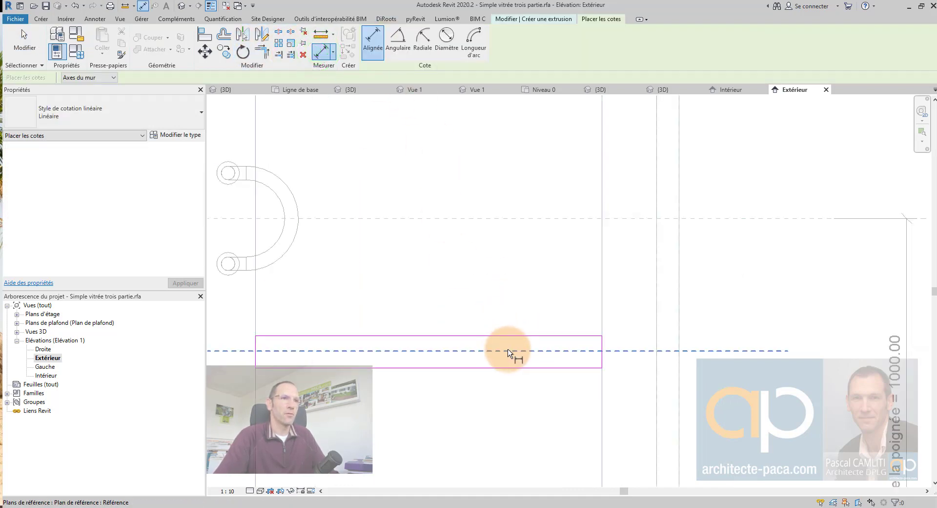
click(508, 351)
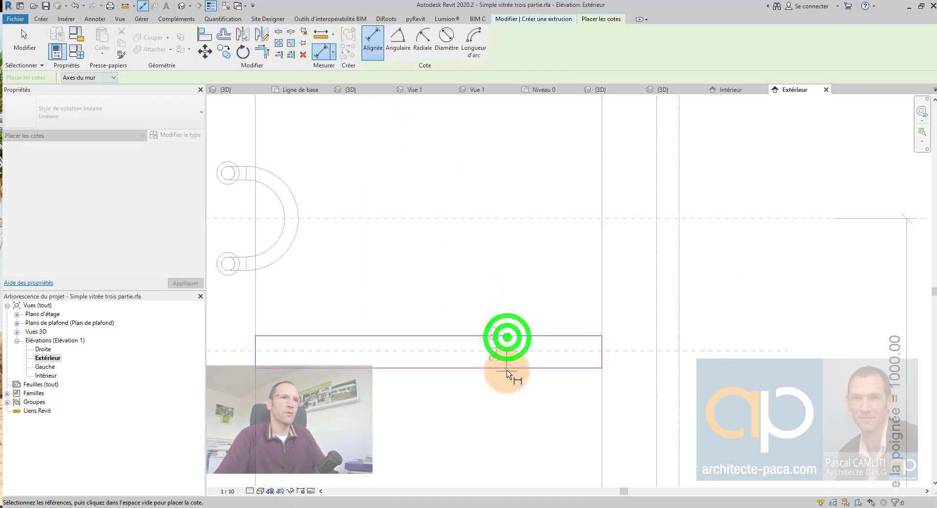
click(505, 368)
click(505, 401)
scroll(523, 398, up, 1)
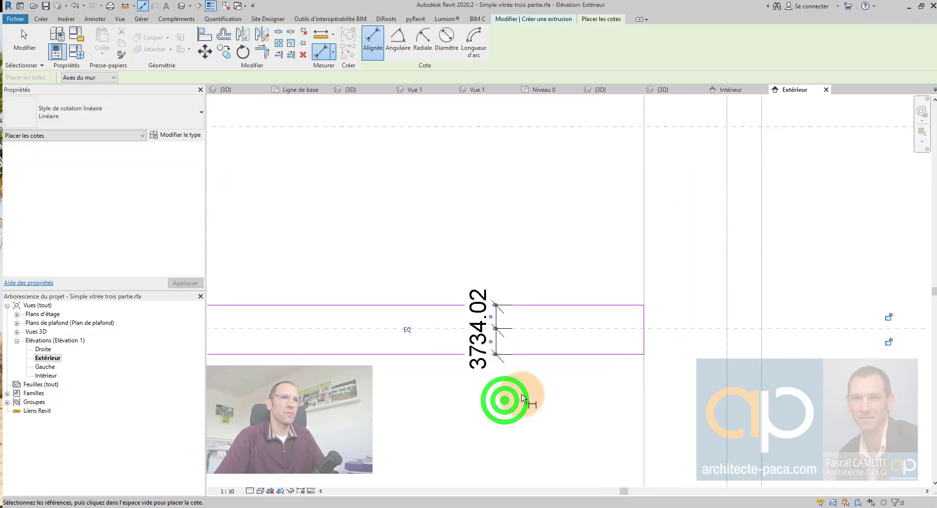
click(407, 329)
- Dimension from the reference plane to the glass top edge and set it to 30
click(427, 324)
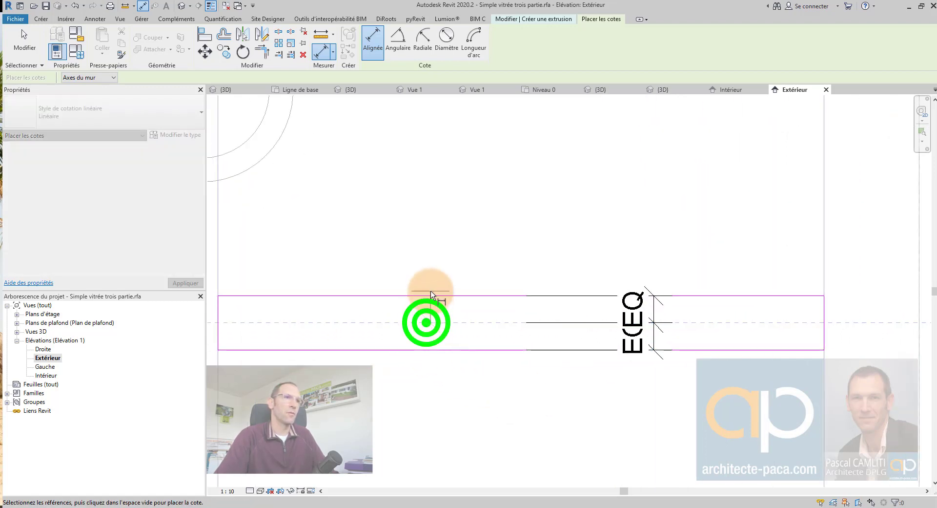
click(427, 296)
click(407, 229)
key(Escape)
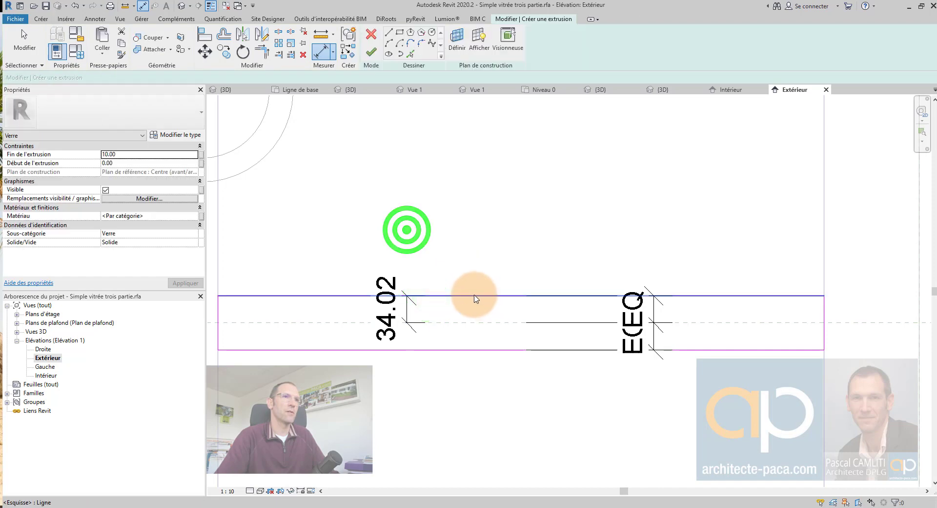
click(473, 295)
scroll(405, 306, up, 1)
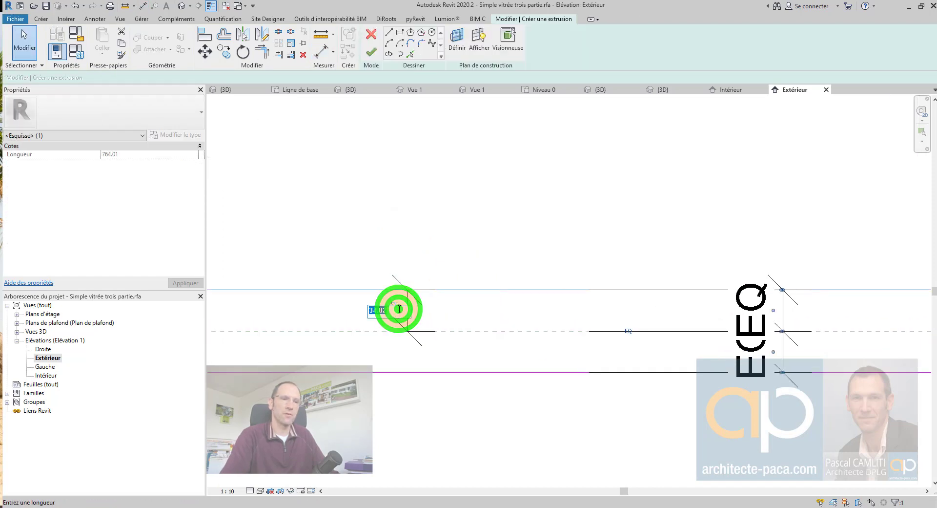
text(30)
key(Return)
click(443, 252)
- Lock the 30.00 offset dimensions on the lower and upper glass rectangles
scroll(444, 252, down, 3)
mouse_move(443, 252)
middle_down()
mouse_move(463, 287)
mouse_move(457, 293)
middle_up()
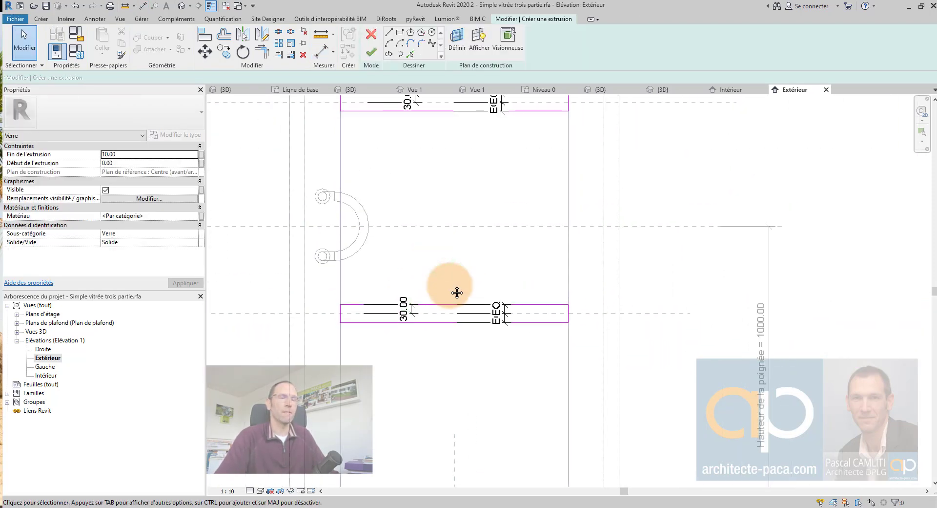
click(407, 305)
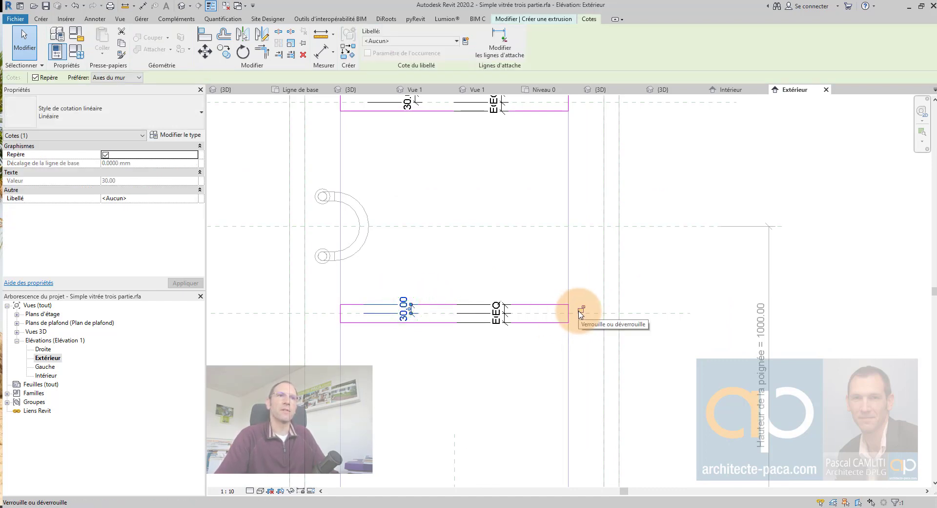
middle_drag(508, 261, 509, 342)
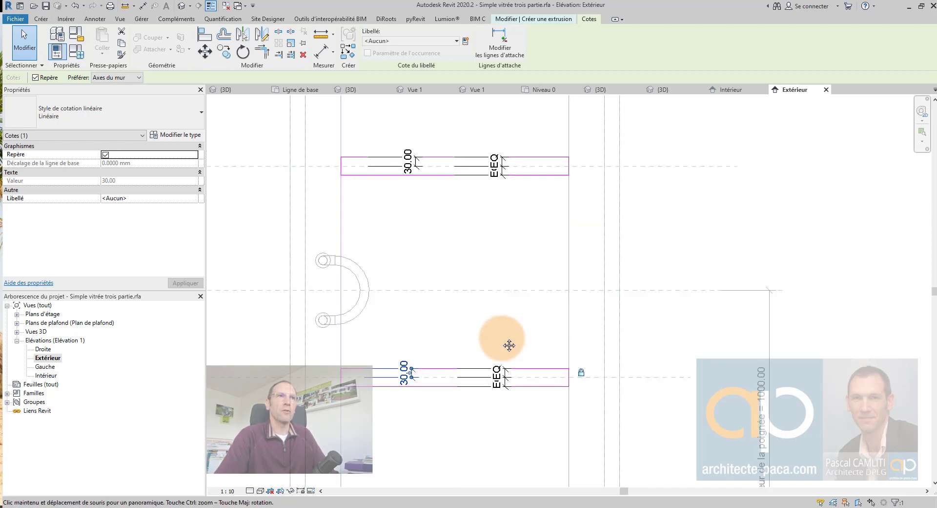
click(543, 175)
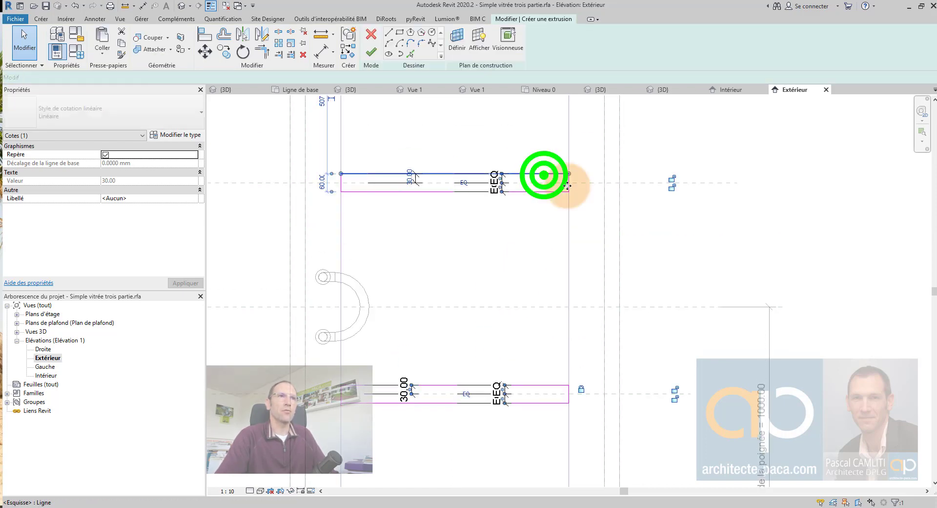
click(414, 177)
click(587, 179)
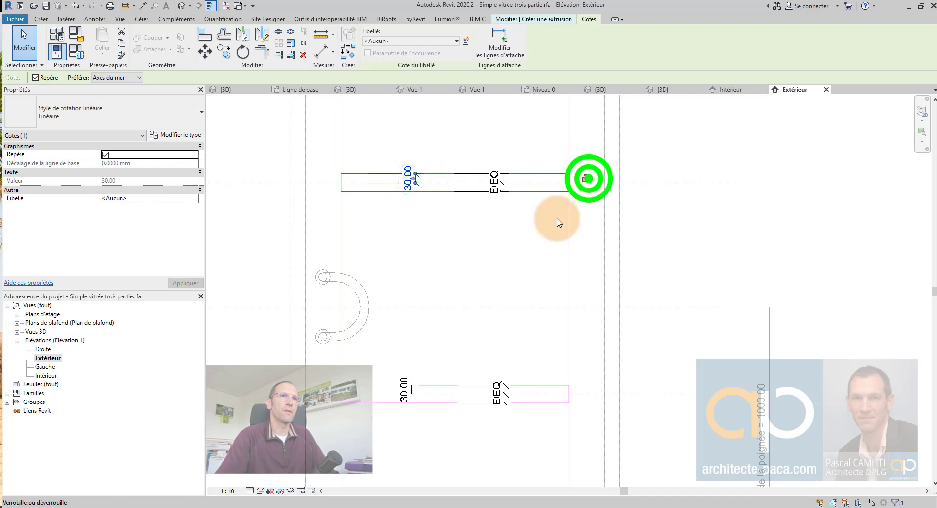
click(487, 280)
middle_drag(486, 281, 479, 301)
- Finish the glass extrusion sketch and inspect the Panneau extrusion
click(371, 51)
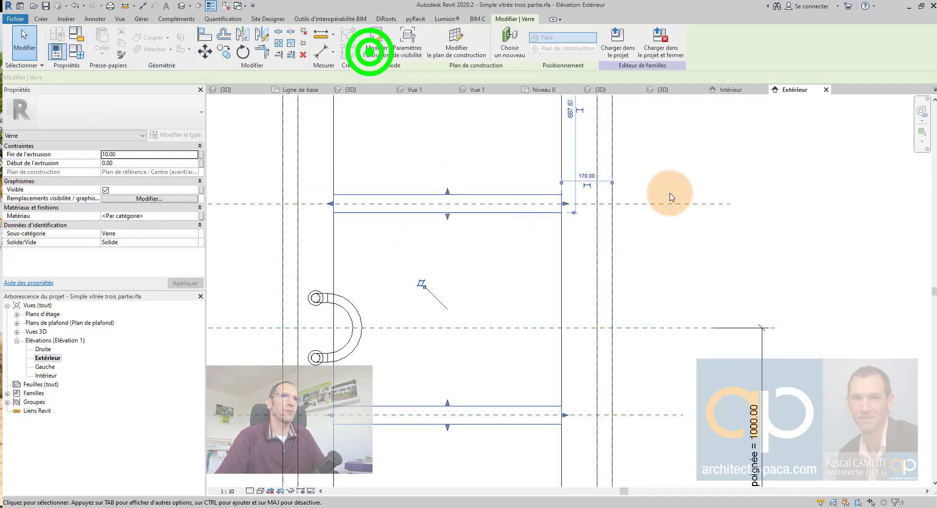
scroll(448, 234, down, 2)
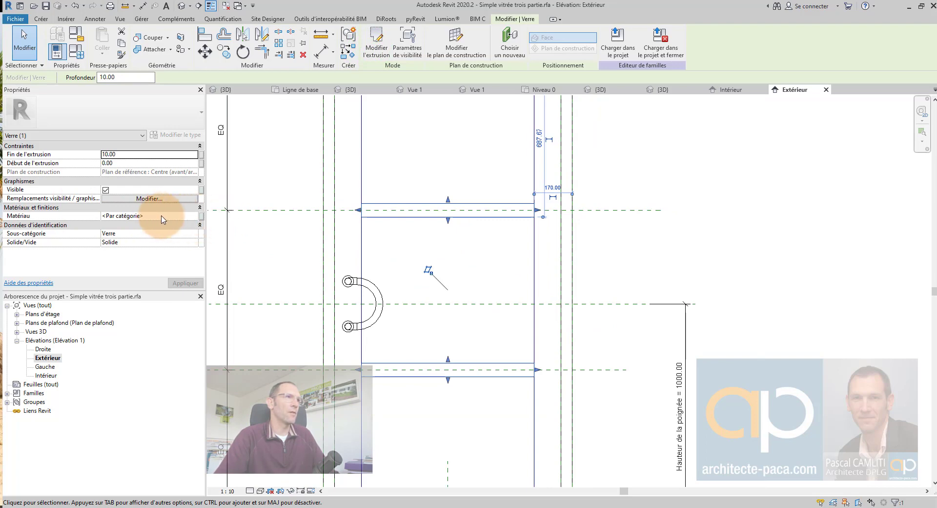
click(357, 237)
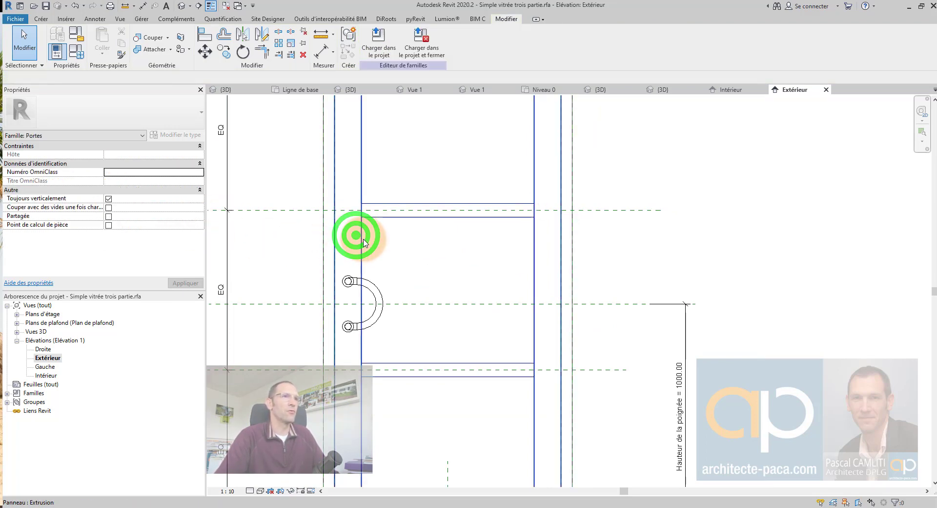
click(360, 244)
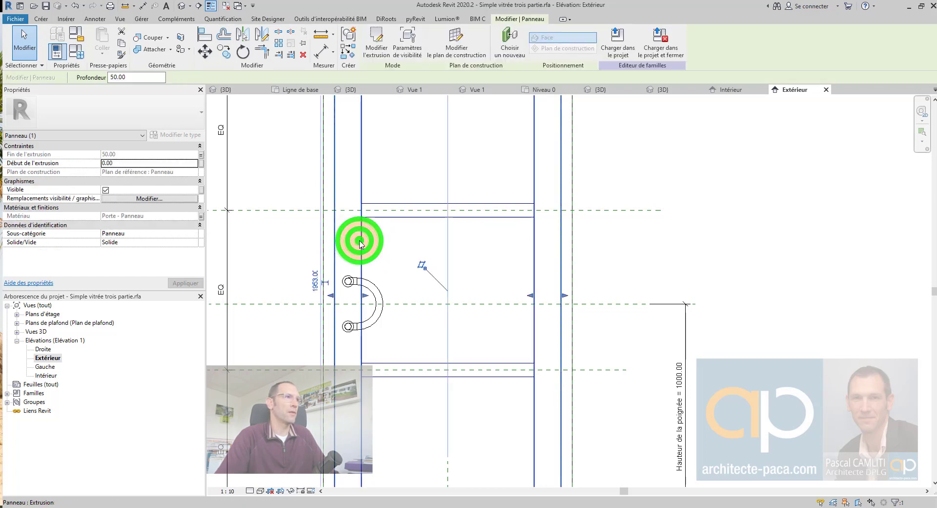
- Change the upper rail extrusion's subcategory to Panneau
click(391, 216)
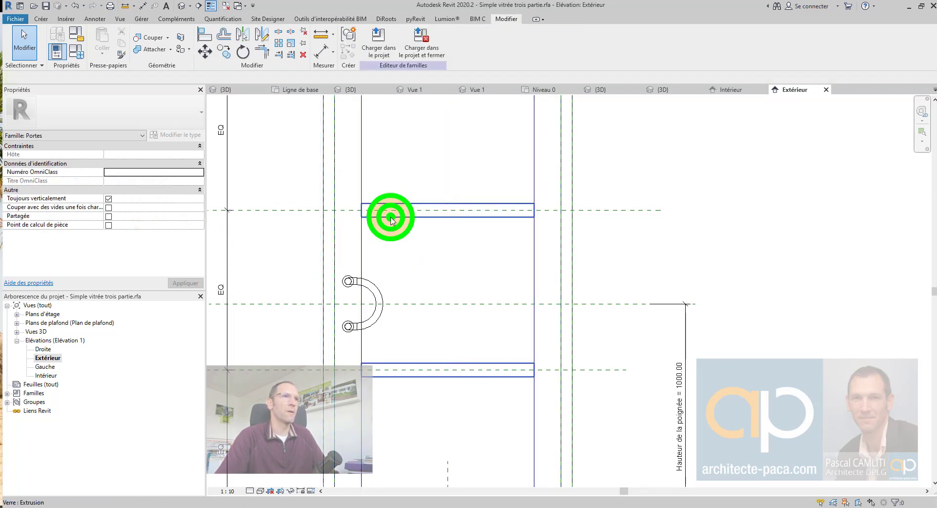
click(178, 235)
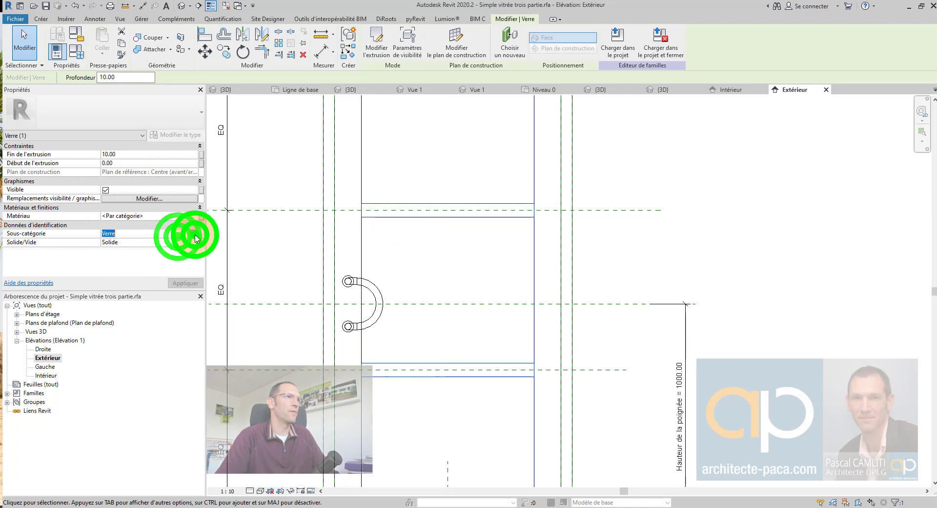
click(127, 258)
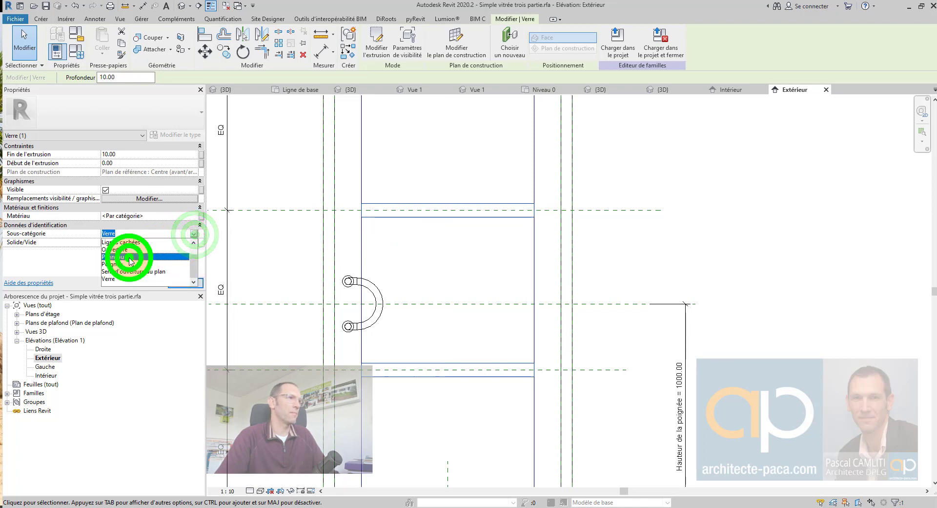
click(276, 249)
click(363, 252)
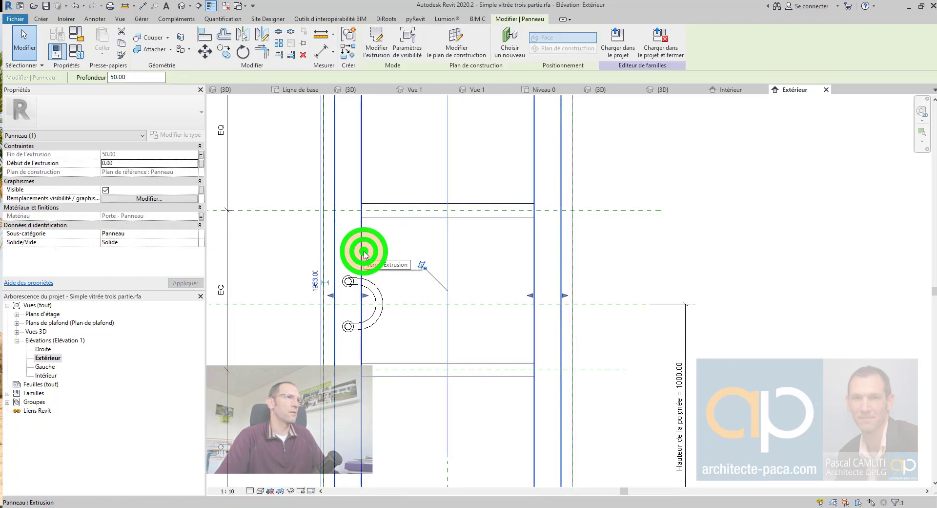
- Associate the rail's material with the family's Porte - Panneau material parameter
click(405, 206)
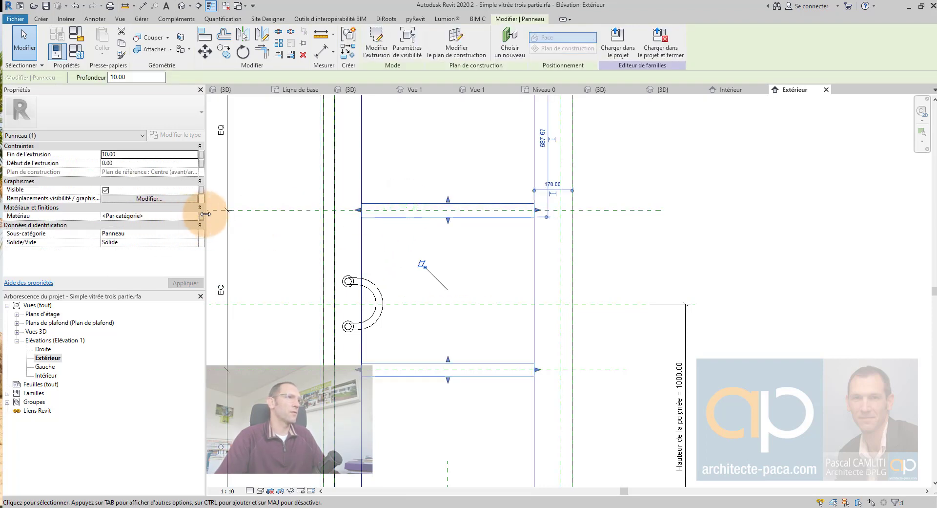
click(203, 215)
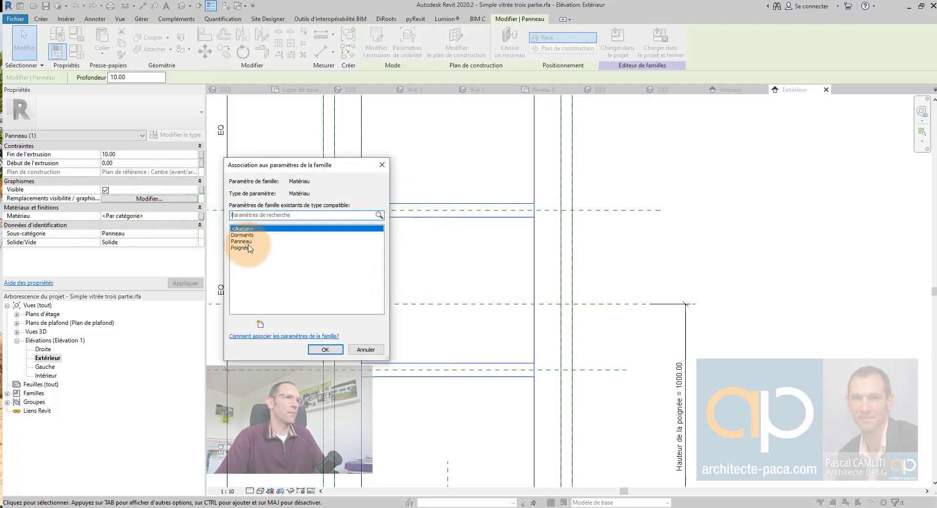
click(249, 247)
click(339, 349)
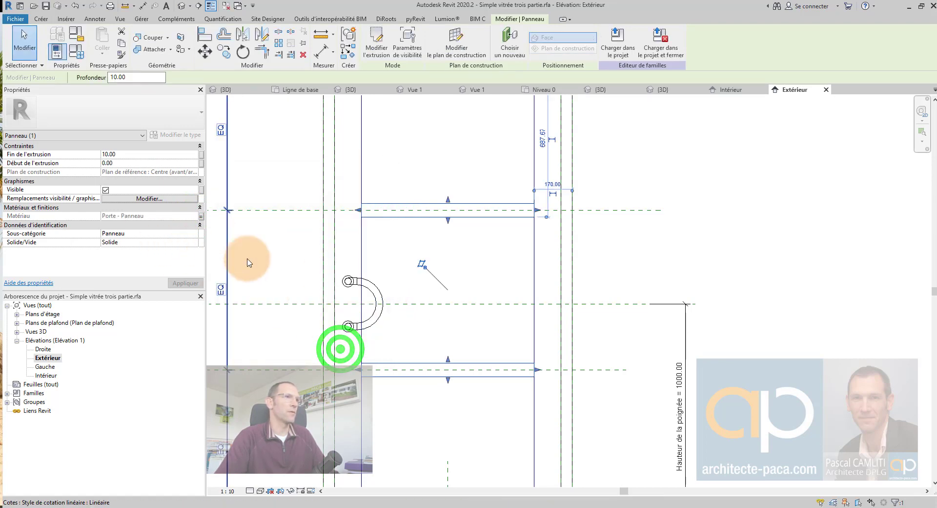
- Zoom out in the elevation and check the glazing panel
click(665, 241)
scroll(665, 241, down, 5)
scroll(628, 256, down, 1)
scroll(521, 203, up, 1)
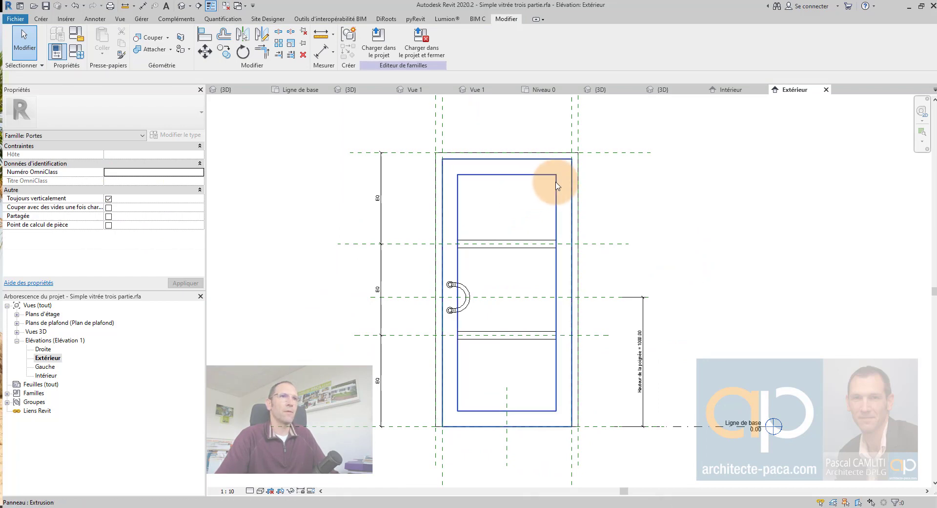
click(553, 185)
click(540, 199)
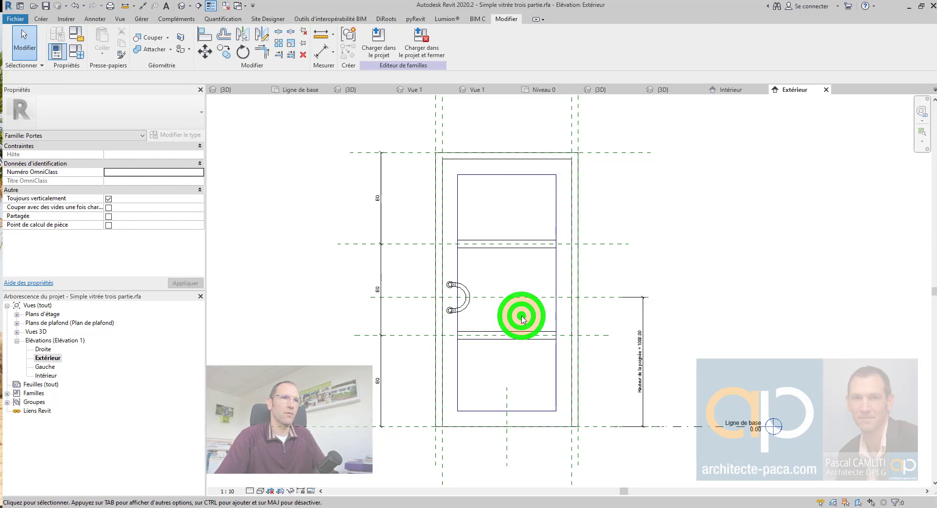
- Orbit the door to a side view in 3D, then open the Ligne de base floor plan
key(ctrl+Tab)
mouse_move(548, 297)
shift+middle_down()
mouse_move(508, 341)
mouse_move(520, 359)
mouse_move(581, 324)
mouse_move(539, 345)
mouse_move(560, 324)
shift+middle_up()
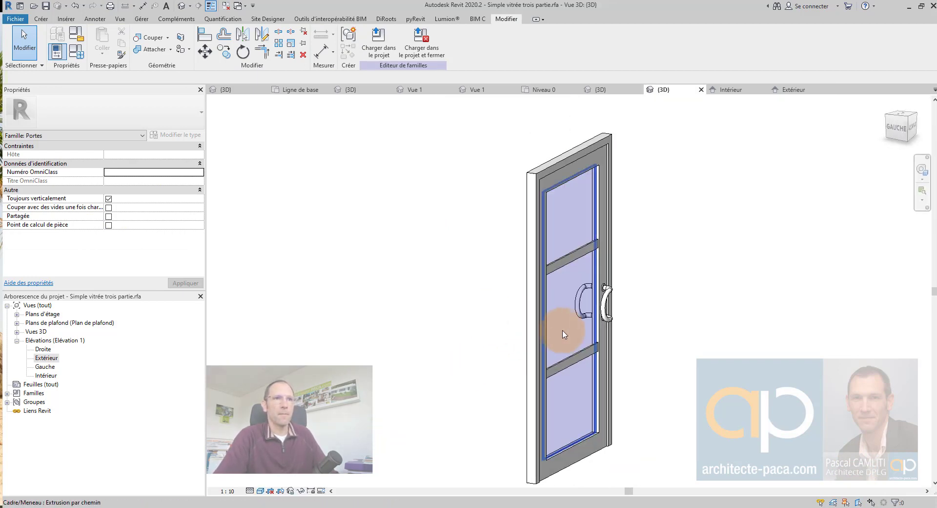
scroll(591, 337, up, 2)
scroll(588, 346, up, 3)
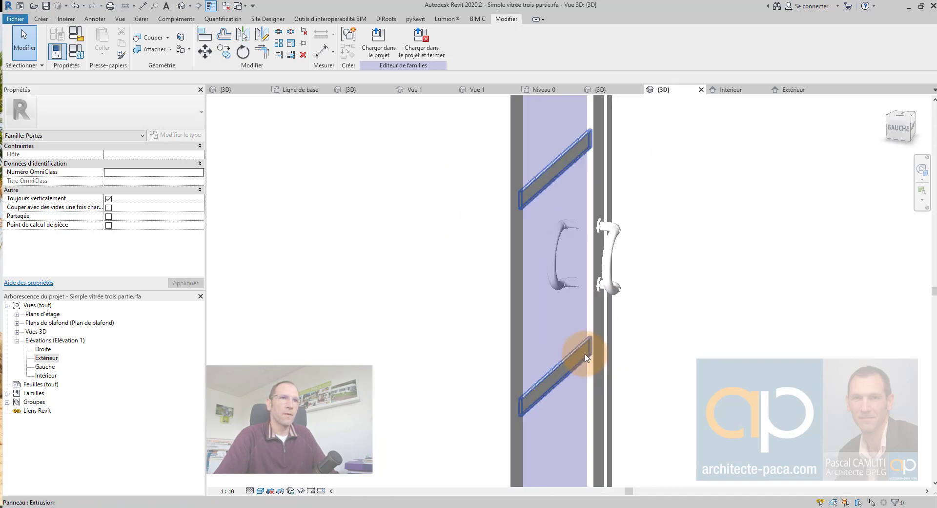
click(586, 355)
mouse_move(586, 355)
shift+middle_down()
mouse_move(708, 382)
mouse_move(639, 388)
mouse_move(683, 388)
shift+middle_up()
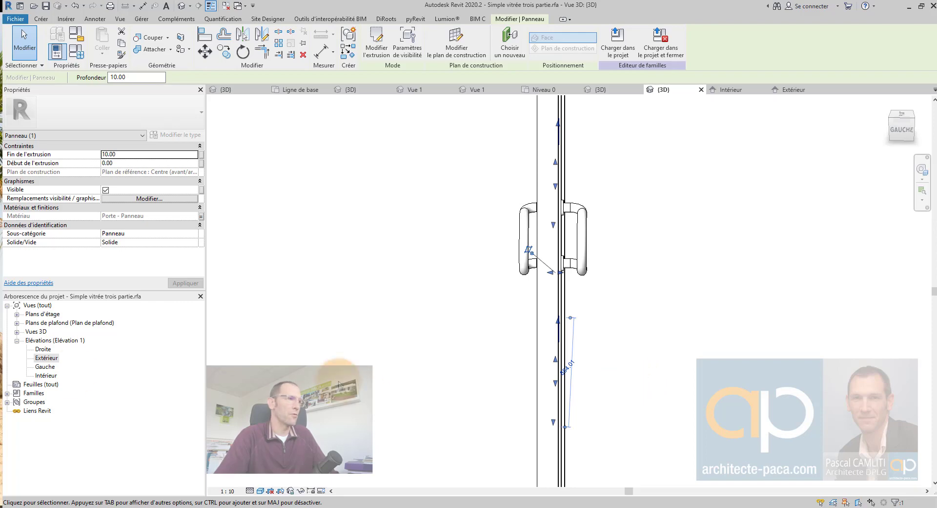
double_click(39, 314)
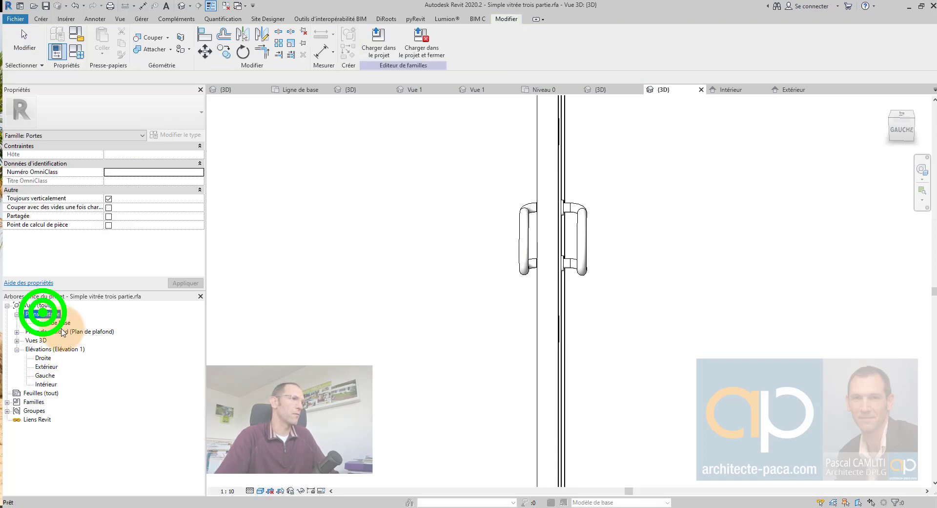
double_click(61, 323)
- Inspect the door panel and the Réf reference plane in the Ligne de base plan
scroll(590, 287, up, 5)
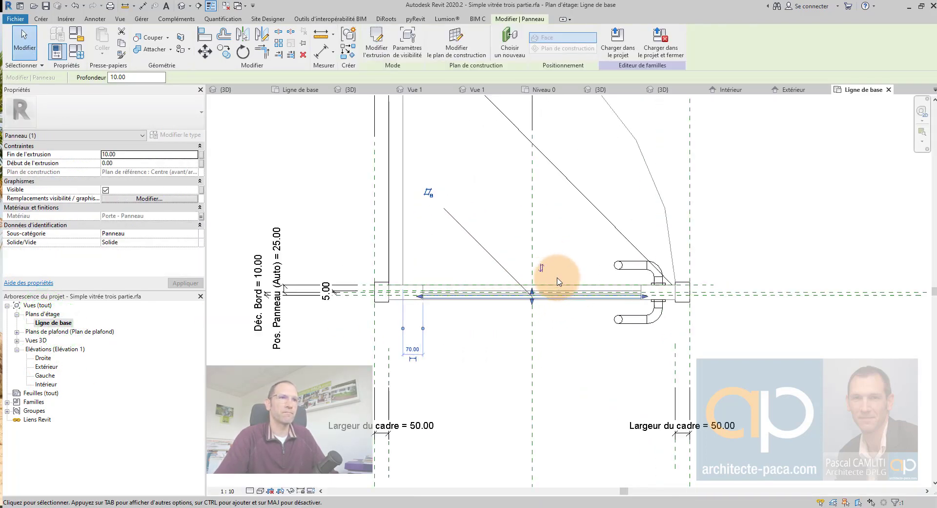
click(505, 329)
scroll(506, 330, up, 2)
scroll(523, 313, up, 2)
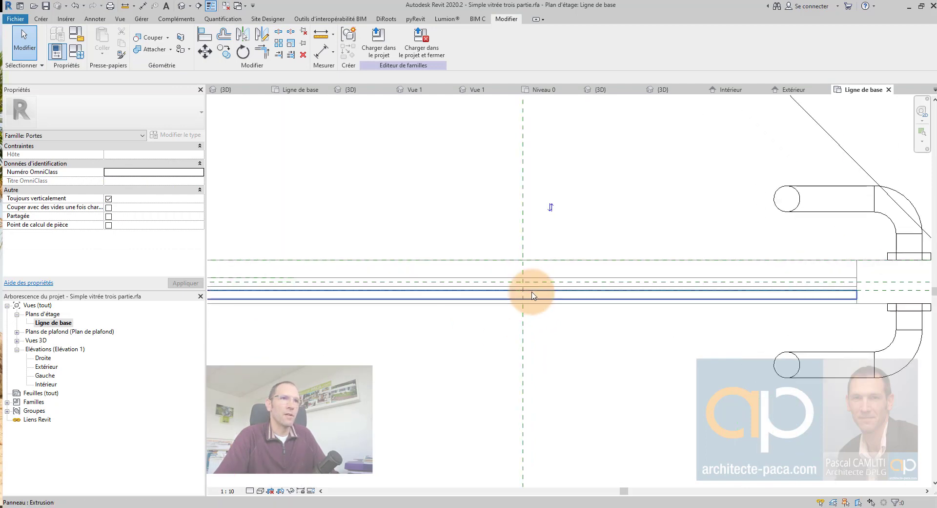
click(532, 292)
middle_drag(640, 293, 543, 296)
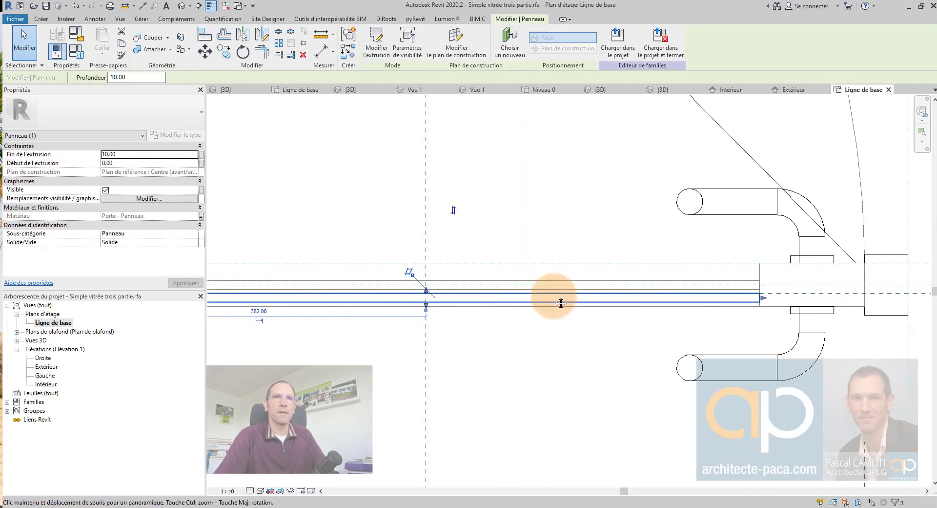
click(786, 287)
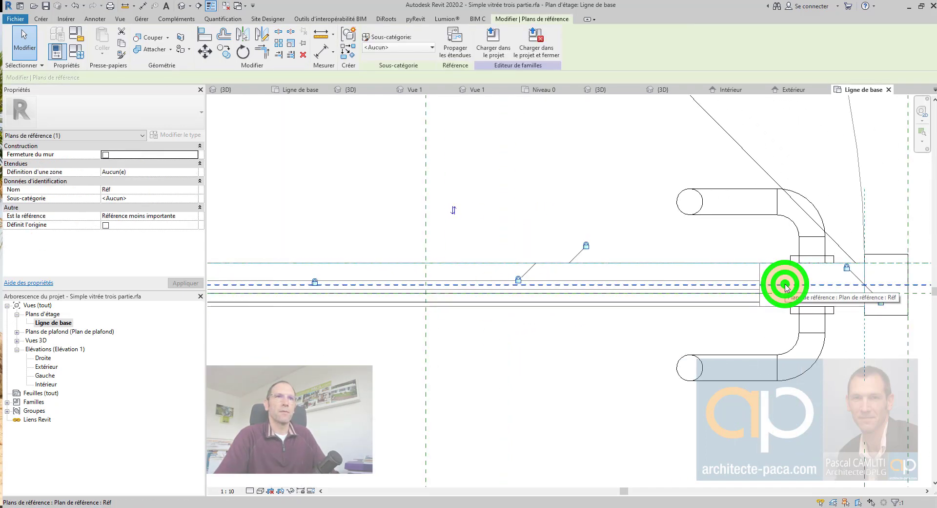
- Deselect the Réf plane and select the glass panel extrusion
scroll(785, 286, down, 3)
scroll(785, 284, down, 2)
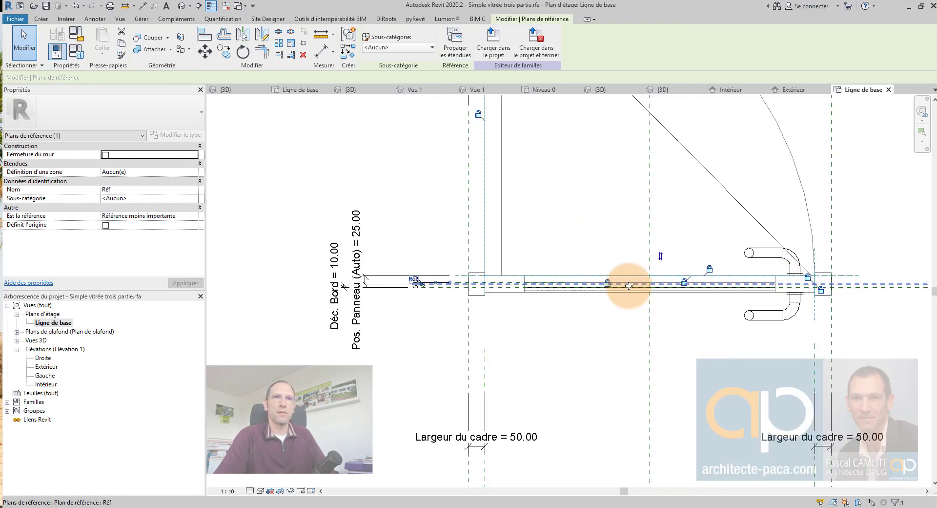
middle_drag(833, 324, 633, 309)
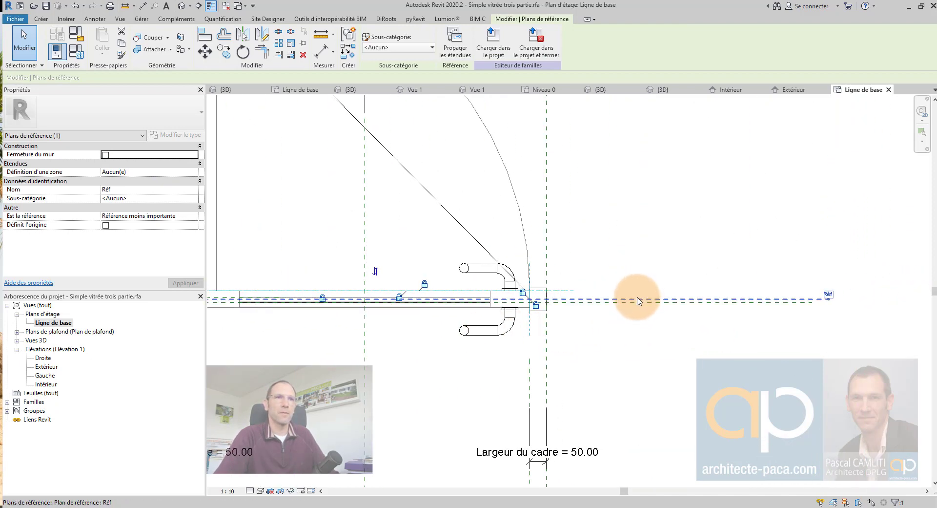
click(653, 338)
scroll(620, 299, up, 2)
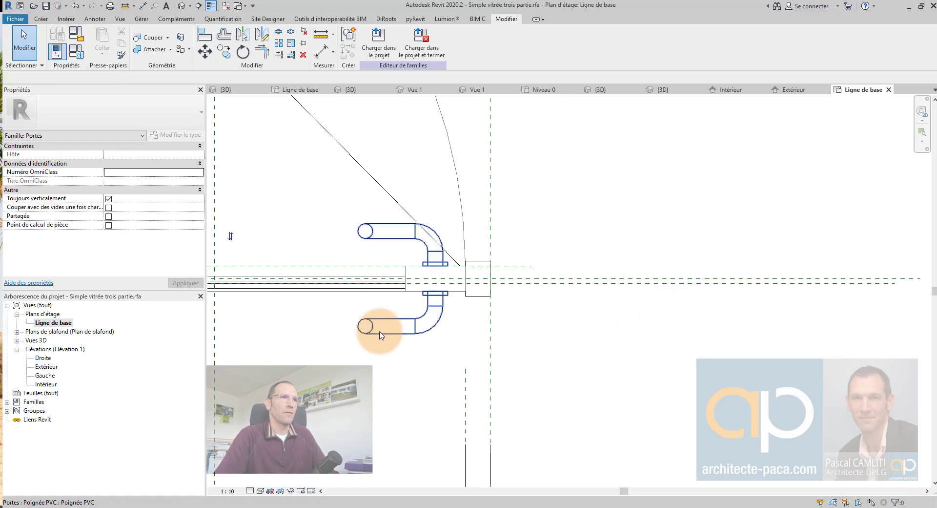
middle_drag(218, 290, 423, 301)
click(423, 297)
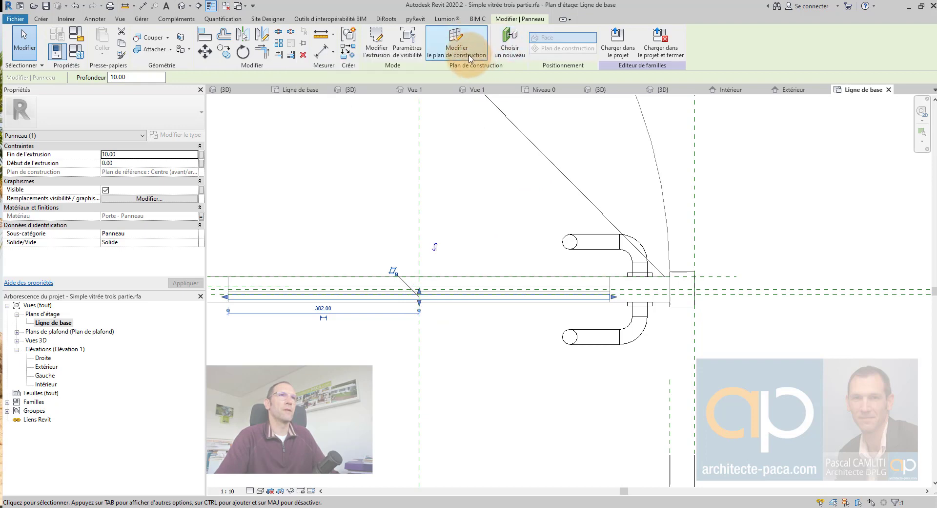
- Change the panel extrusion's construction plane to Plan de référence : Réf
click(471, 58)
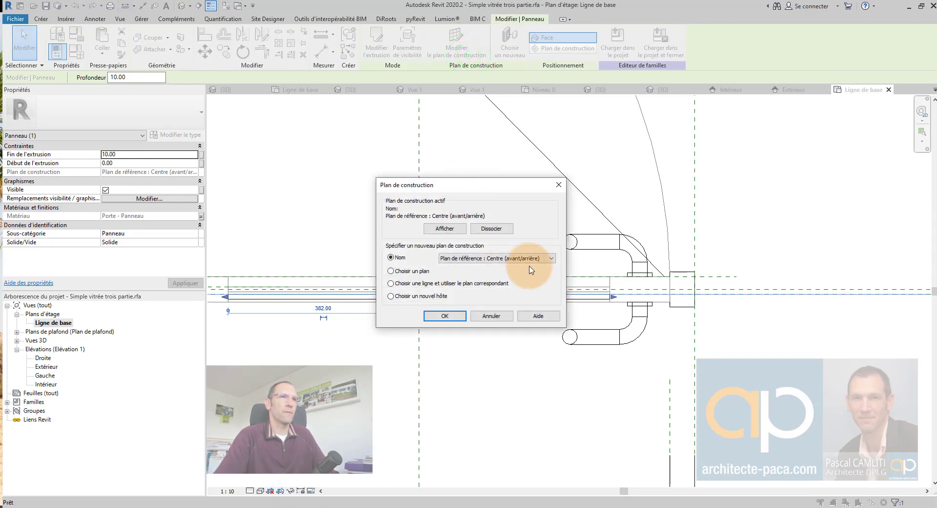
click(515, 283)
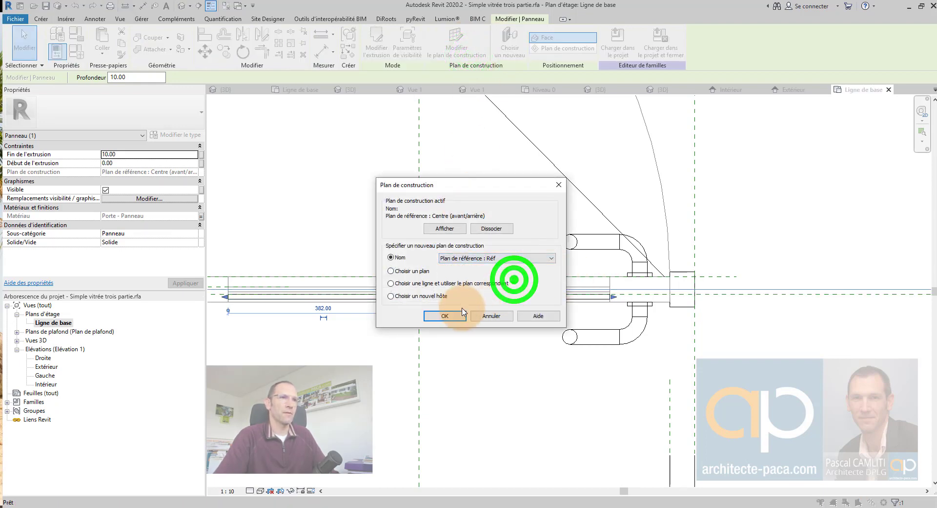
click(444, 315)
scroll(588, 302, down, 2)
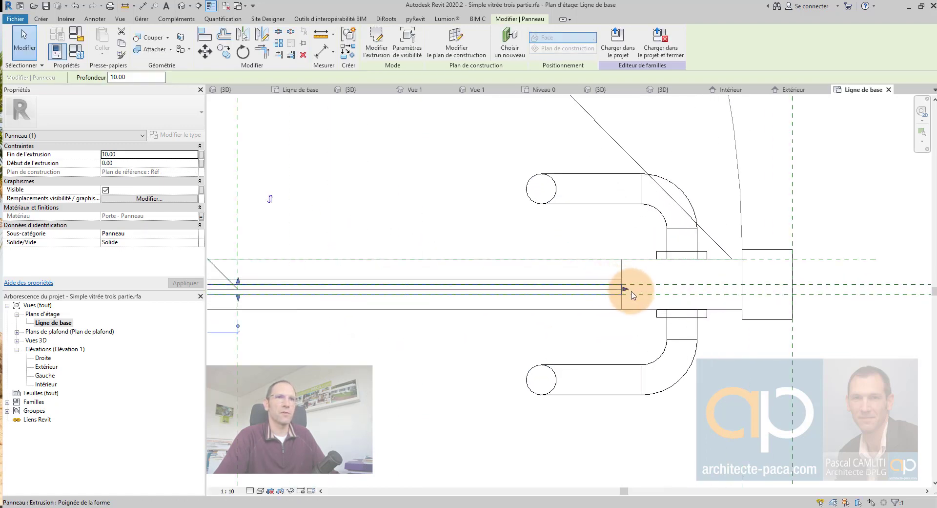
scroll(624, 297, up, 4)
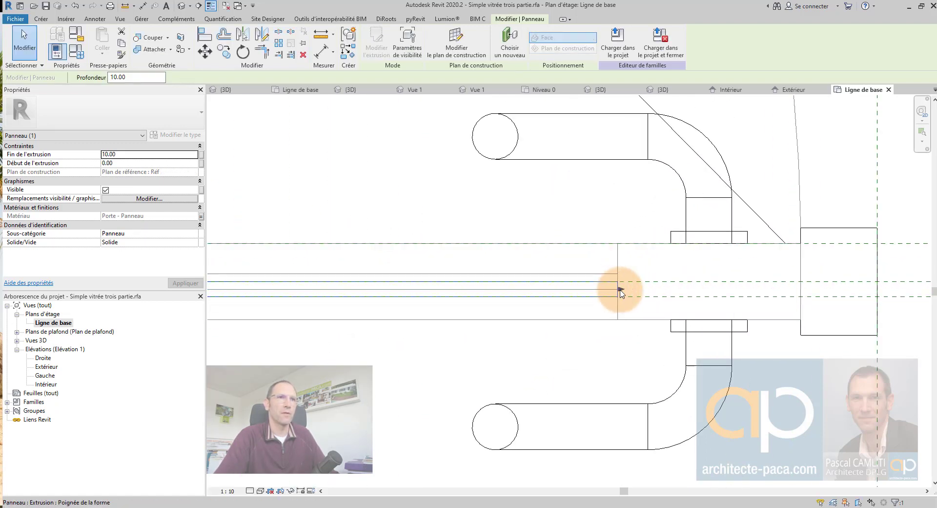
click(620, 288)
- Switch to the 3D view and orbit to face the door panel
scroll(621, 289, down, 2)
scroll(361, 315, down, 2)
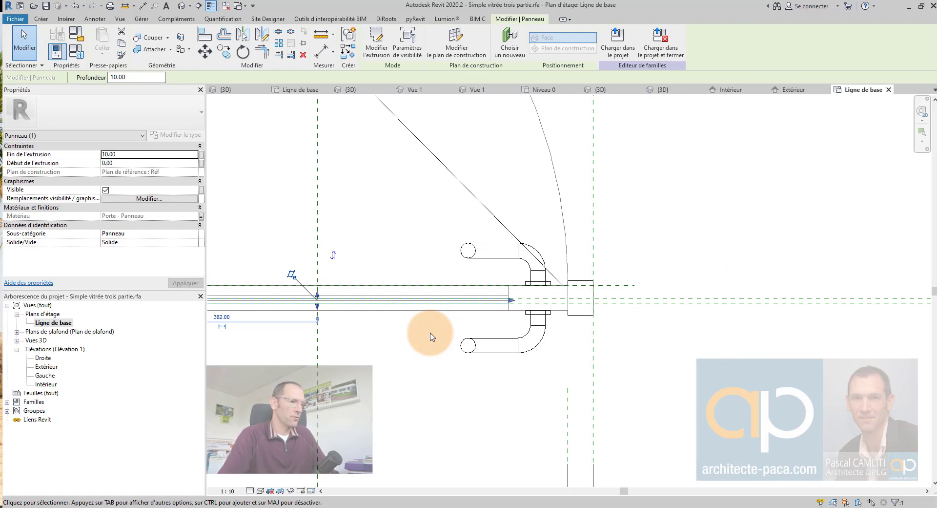
key(ctrl+Tab)
mouse_move(593, 329)
shift+middle_down()
mouse_move(561, 341)
mouse_move(581, 368)
mouse_move(655, 376)
mouse_move(734, 352)
shift+middle_up()
shift+middle_drag(650, 389, 556, 351)
- Check the panel edge-on in 3D, then return to the Ligne de base plan
click(557, 350)
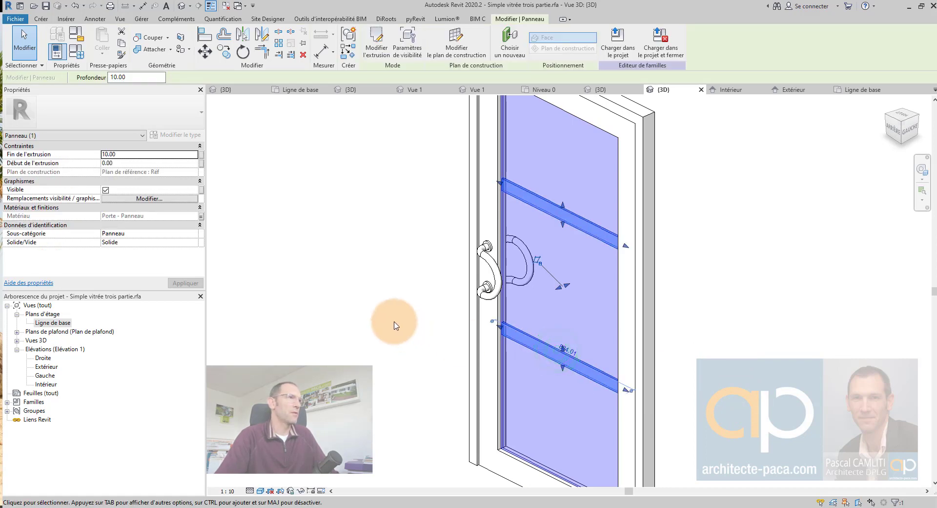
mouse_move(473, 317)
shift+middle_down()
mouse_move(437, 305)
mouse_move(540, 268)
mouse_move(552, 294)
shift+middle_up()
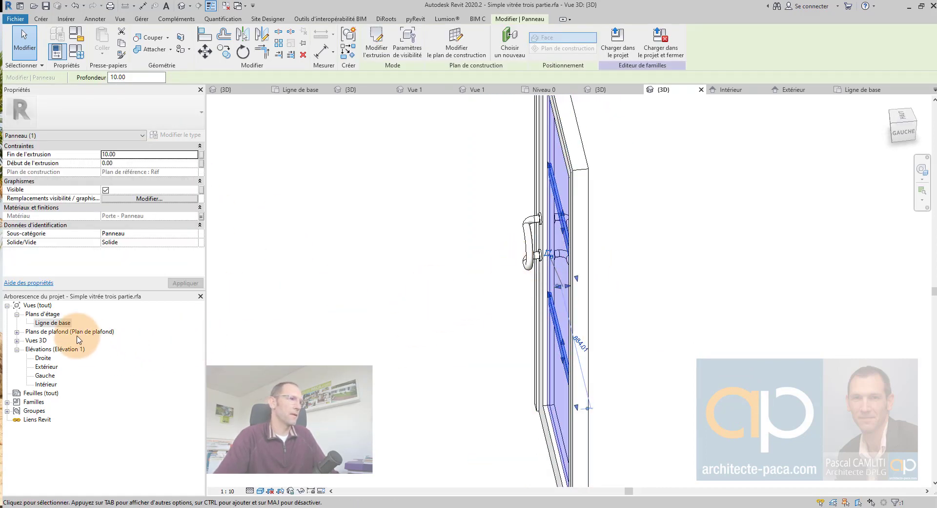
double_click(67, 323)
scroll(508, 292, up, 2)
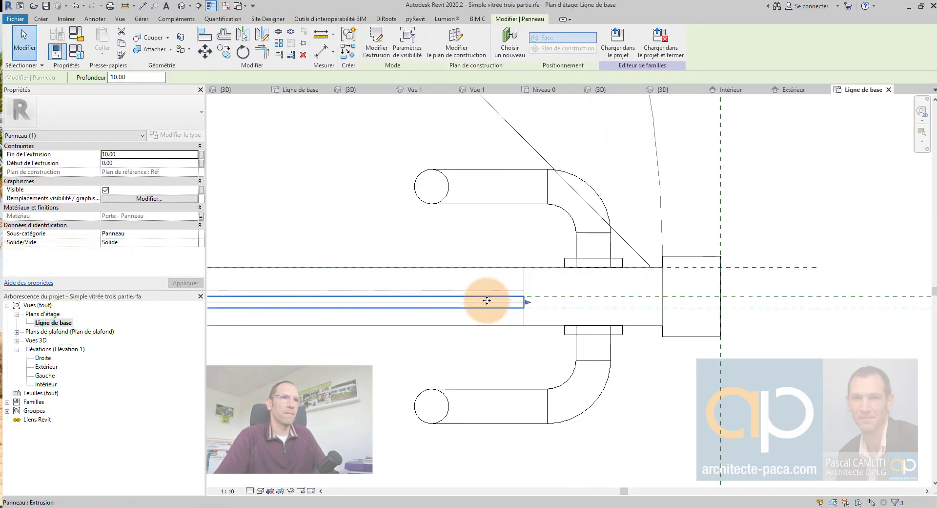
scroll(486, 303, up, 3)
middle_drag(408, 310, 651, 293)
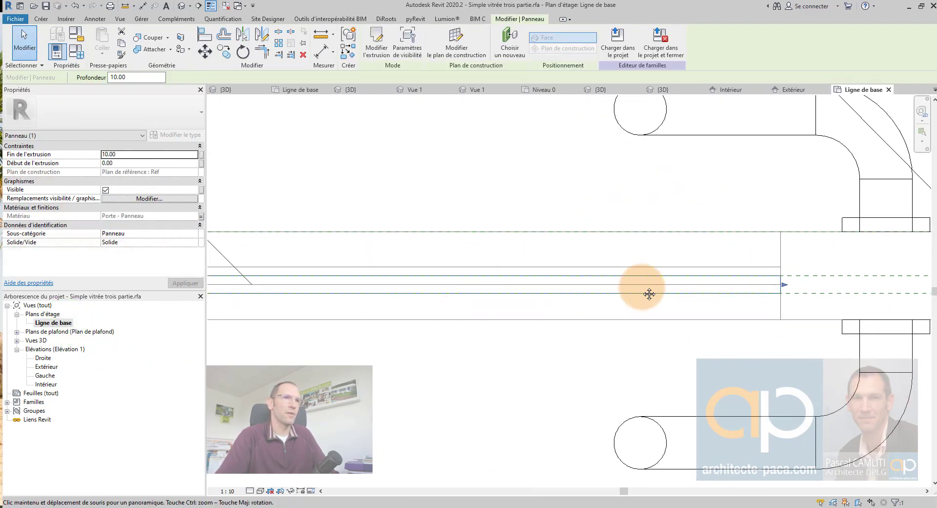
scroll(479, 286, down, 3)
scroll(309, 288, up, 3)
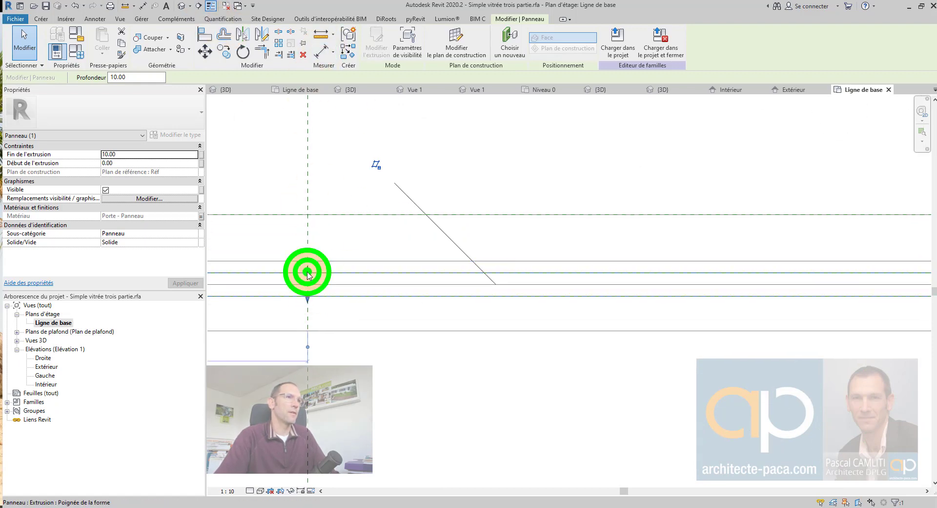
- Drag the extrusion start to -9.59, making it 19.59 deep across Réf
drag(308, 274, 307, 245)
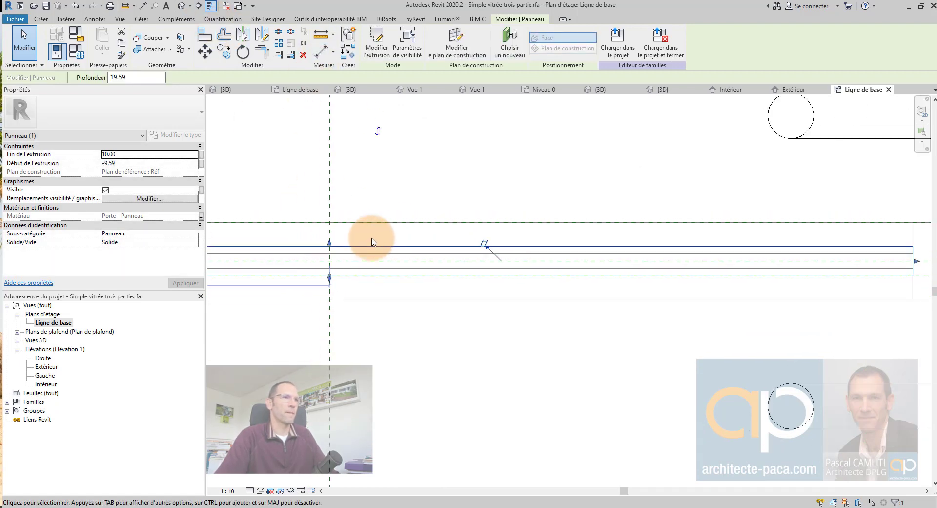
scroll(372, 241, down, 3)
key(Escape)
mouse_move(674, 313)
middle_down()
mouse_move(621, 291)
mouse_move(561, 318)
middle_up()
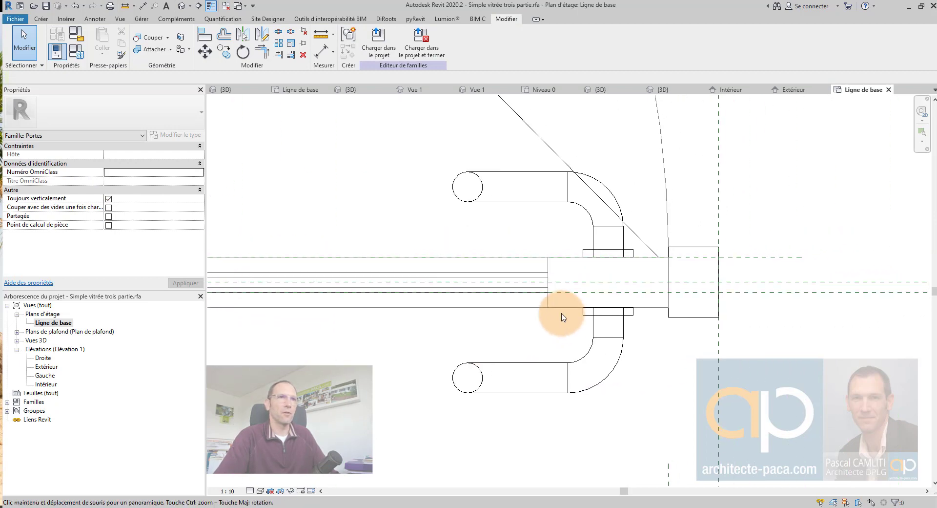
scroll(540, 295, up, 2)
scroll(540, 296, down, 1)
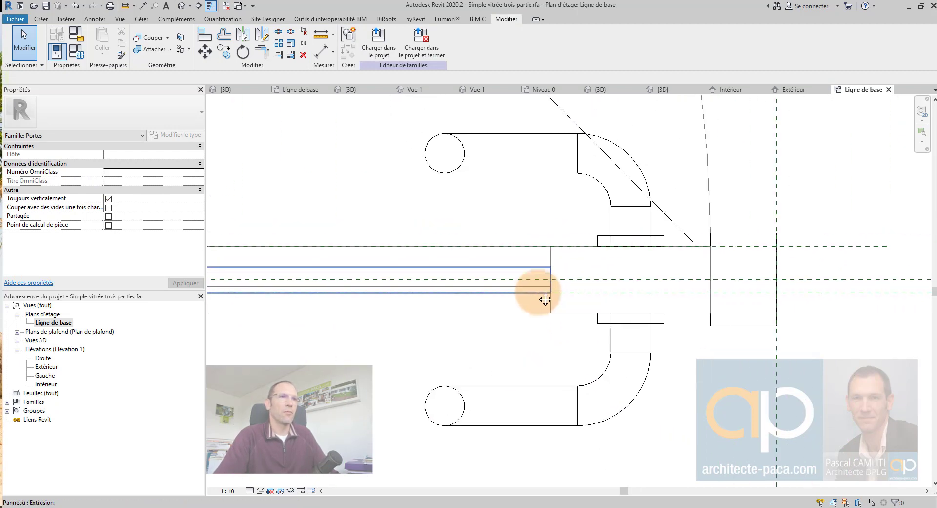
middle_drag(491, 276, 561, 275)
- Dimension the panel faces and Réf with an aligned dimension and set it to EQ
click(320, 52)
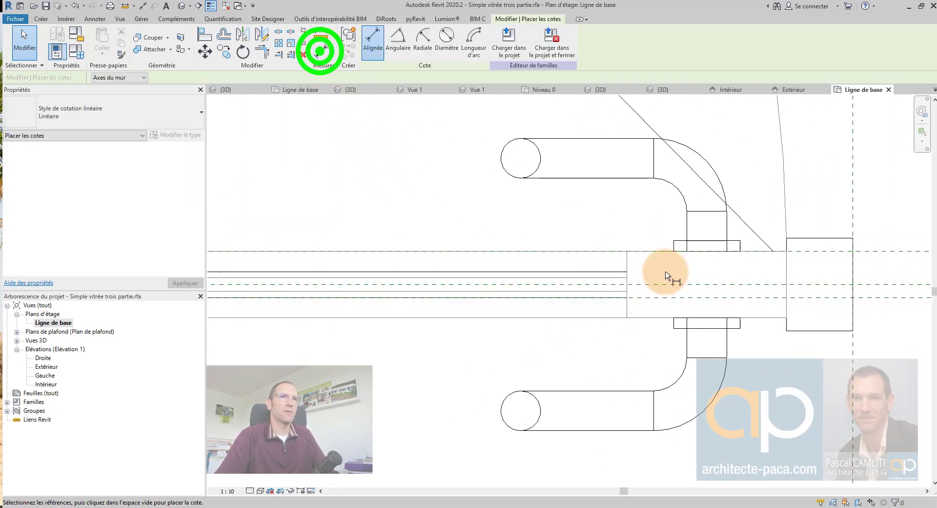
scroll(632, 293, up, 2)
click(597, 281)
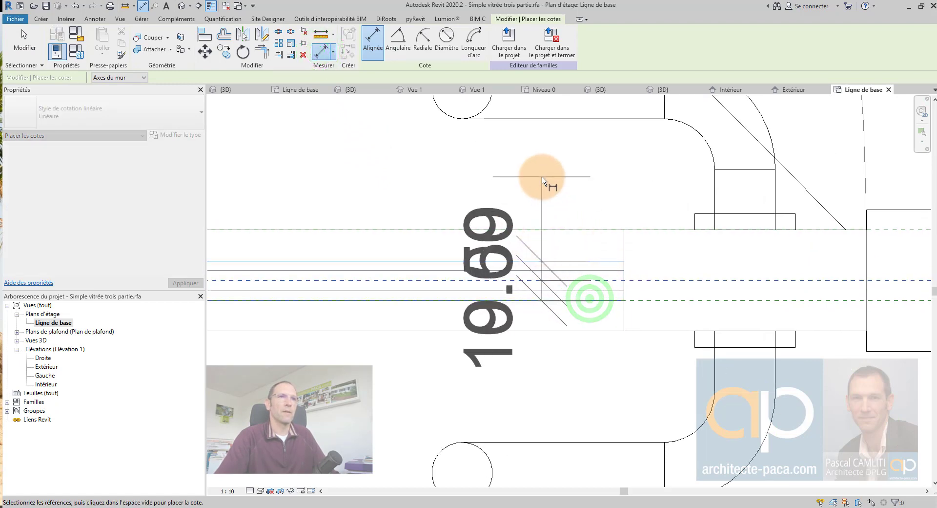
scroll(551, 185, down, 2)
scroll(620, 269, up, 2)
key(Escape)
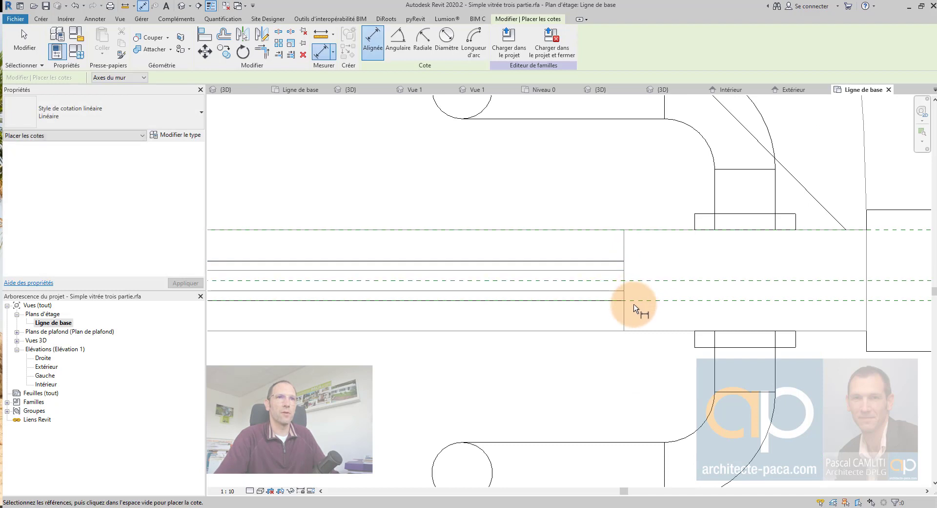
click(634, 280)
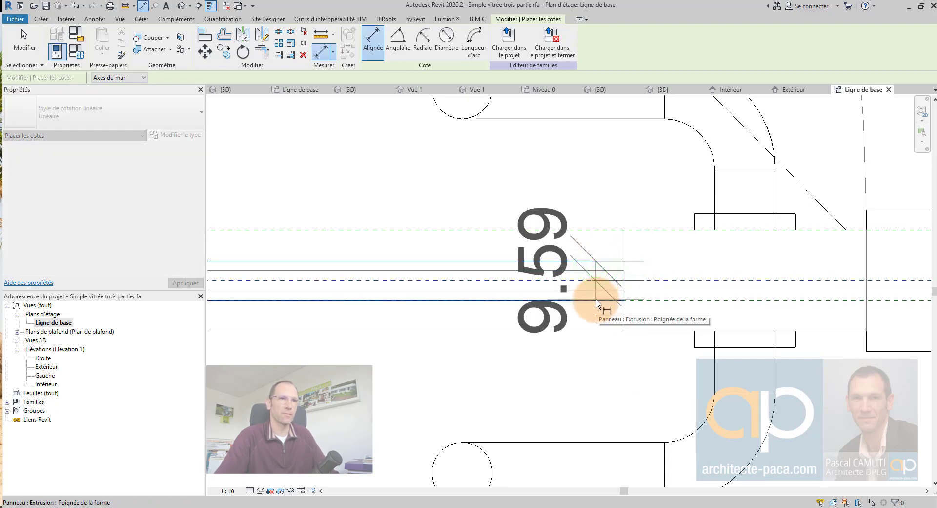
scroll(599, 303, down, 2)
click(429, 344)
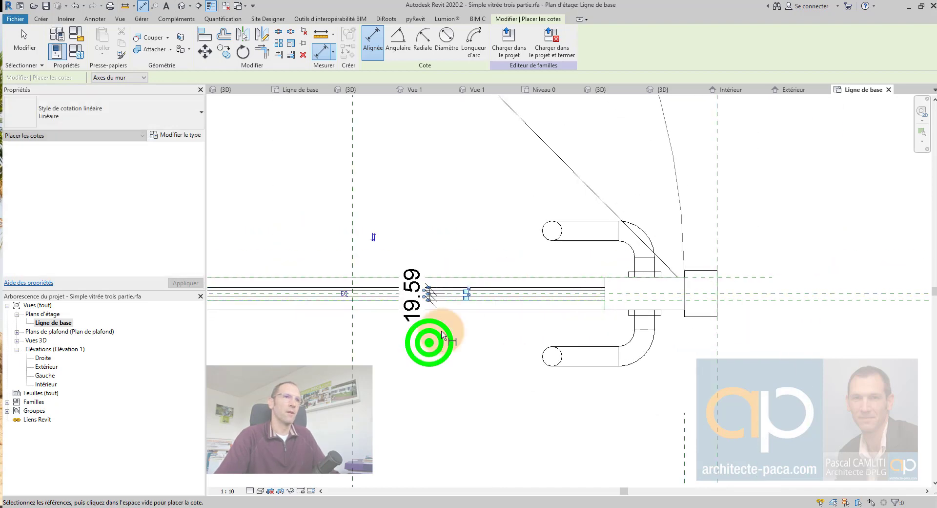
scroll(346, 289, up, 1)
scroll(346, 291, up, 2)
scroll(335, 283, up, 1)
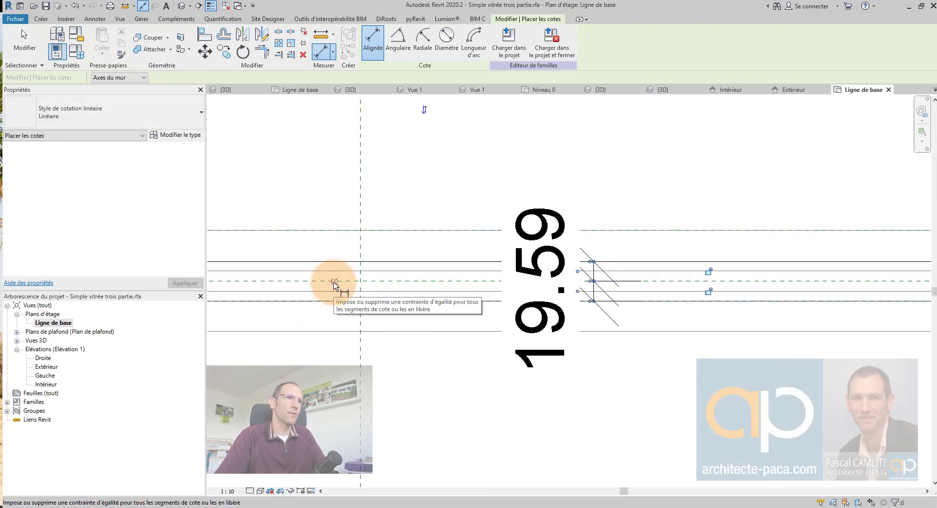
click(335, 281)
- Add a 9.59 aligned dimension between the panel face and the reference plane
scroll(713, 279, up, 1)
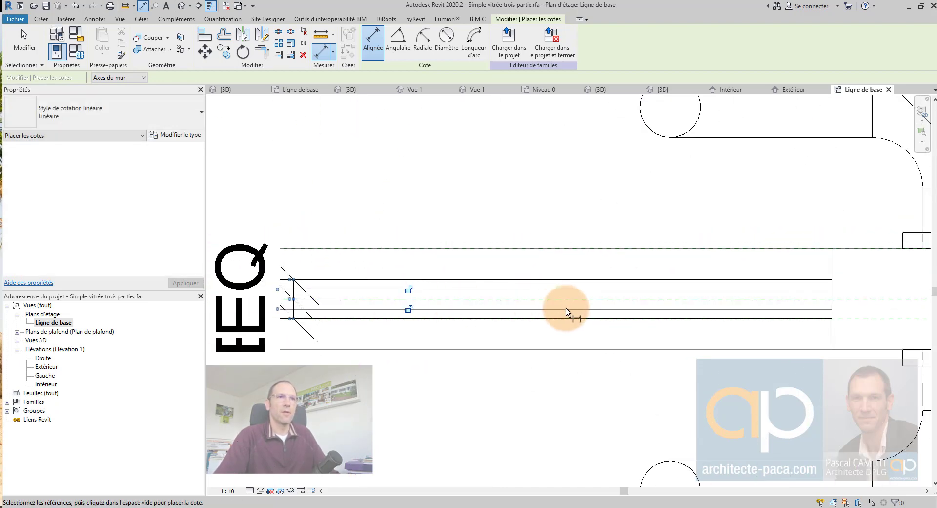
scroll(569, 308, up, 1)
click(571, 295)
click(574, 270)
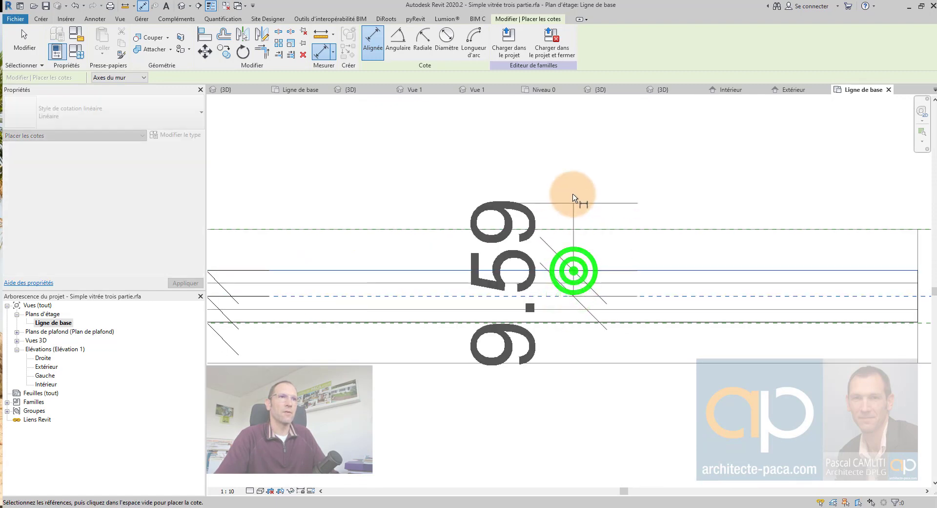
click(565, 174)
key(Escape)
key(Escape)
- Check the 9.59 dimension, then select the panel extrusion, now ending at 9.59
click(690, 269)
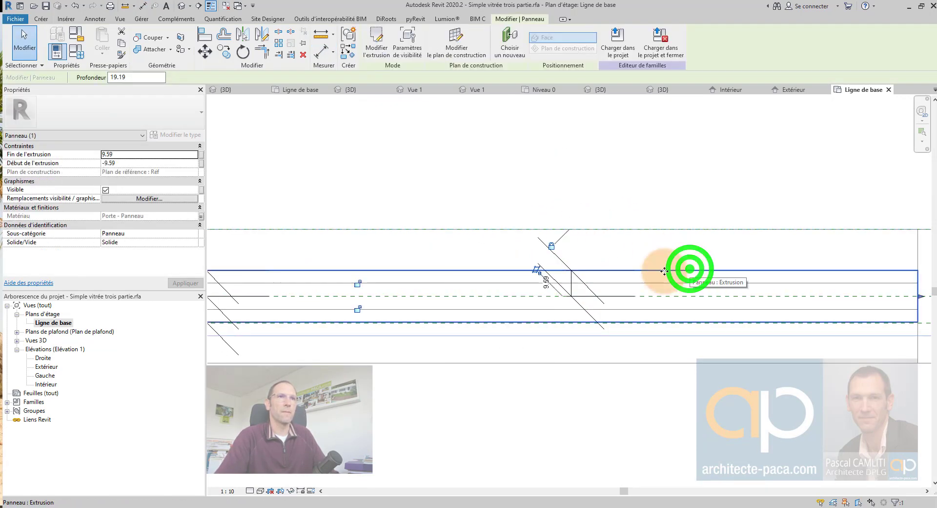
key(Escape)
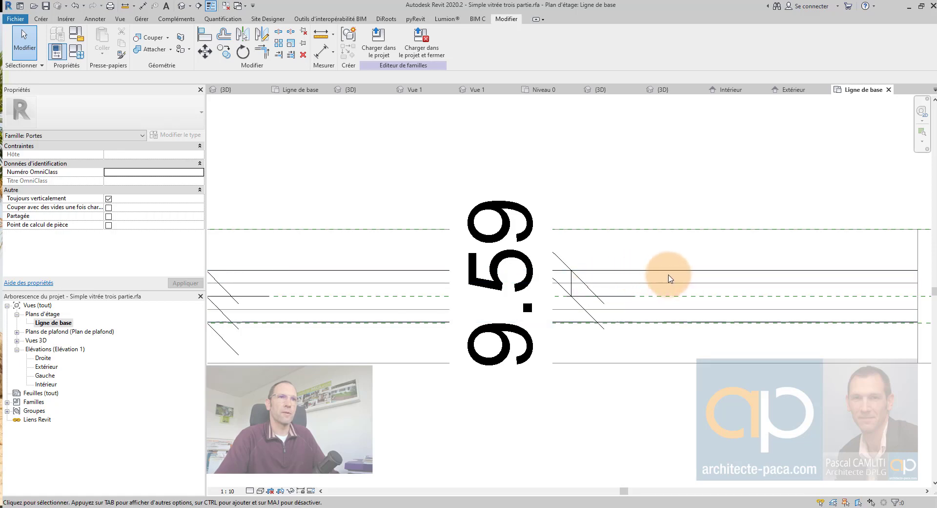
click(706, 272)
middle_drag(716, 272, 648, 278)
scroll(650, 263, down, 3)
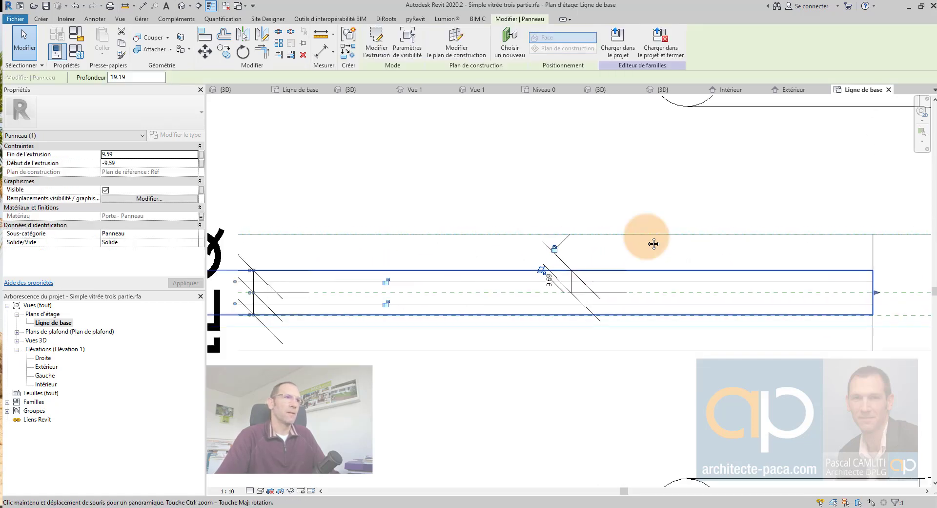
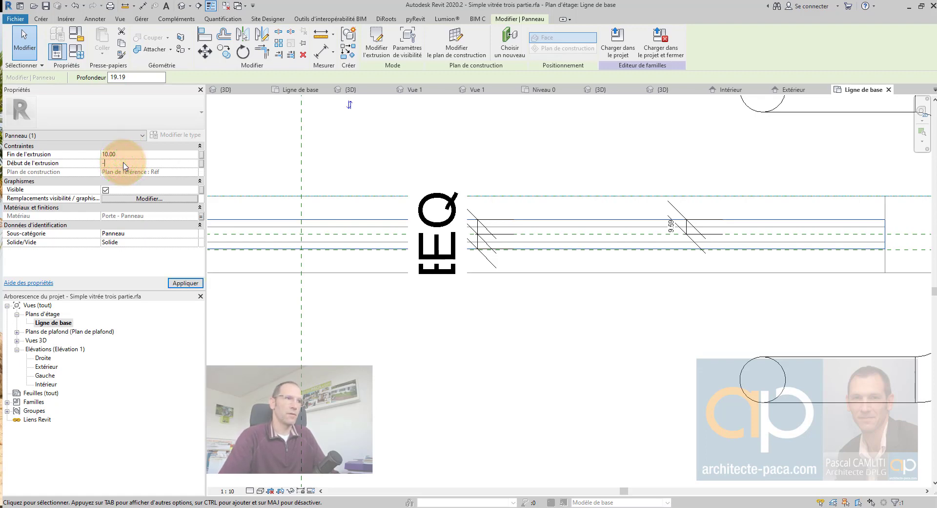
- Clear the selection, show the door in 3D from the front and select its glass pane
click(360, 160)
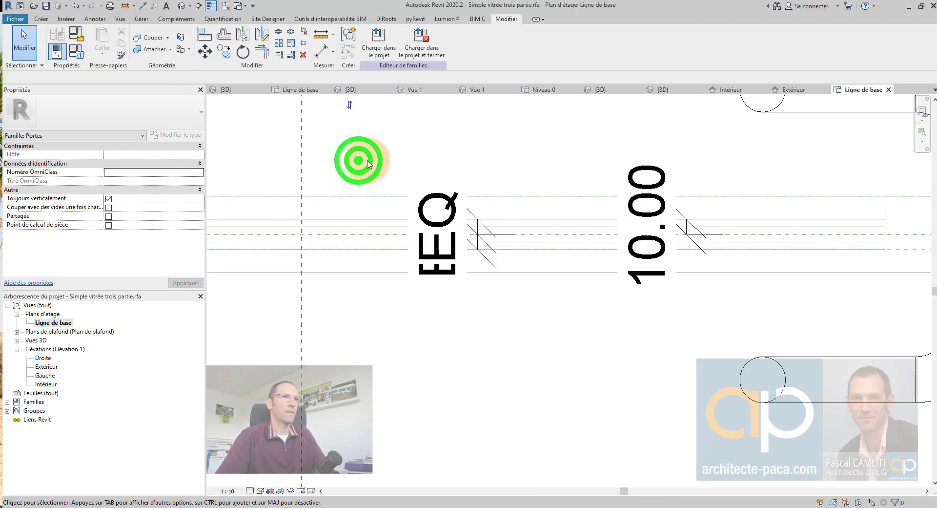
scroll(439, 210, down, 2)
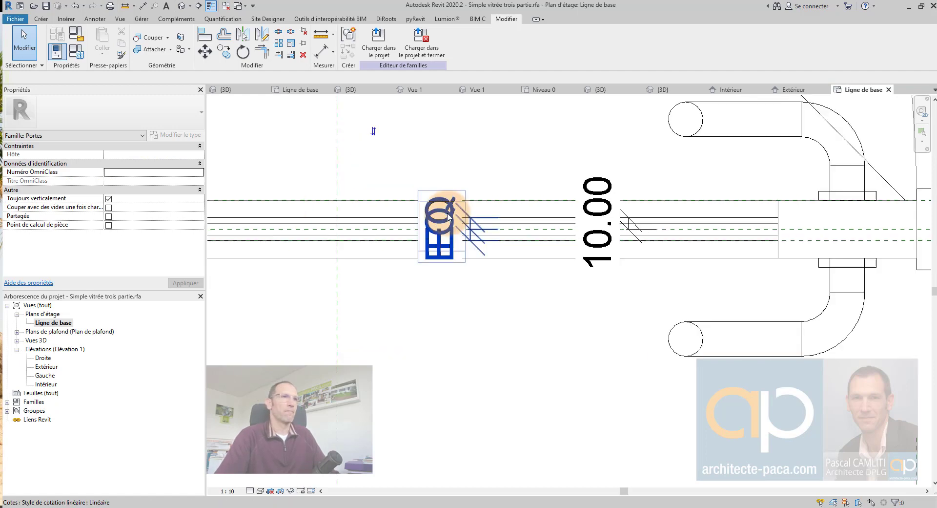
scroll(432, 244, down, 2)
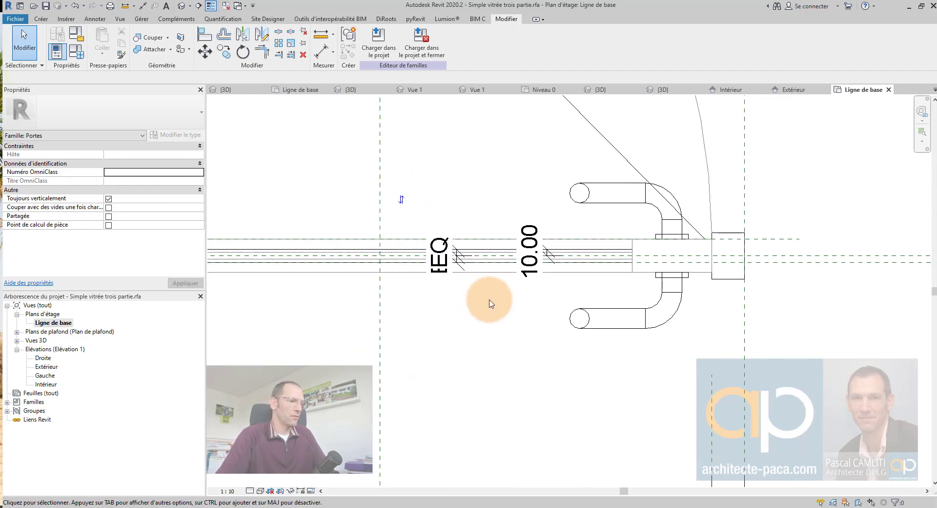
key(ctrl+Tab)
mouse_move(488, 312)
shift+middle_down()
mouse_move(600, 271)
mouse_move(635, 218)
mouse_move(498, 272)
mouse_move(449, 275)
mouse_move(653, 320)
mouse_move(619, 299)
shift+middle_up()
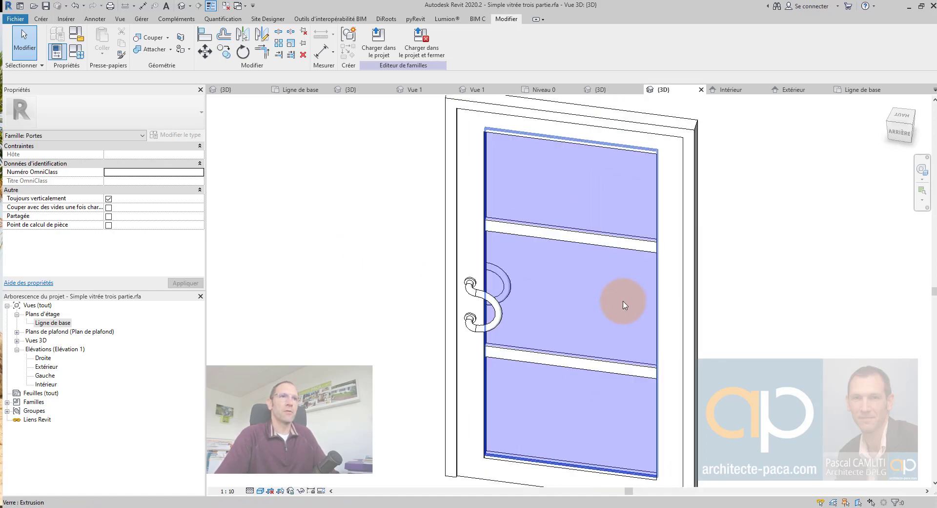
click(616, 300)
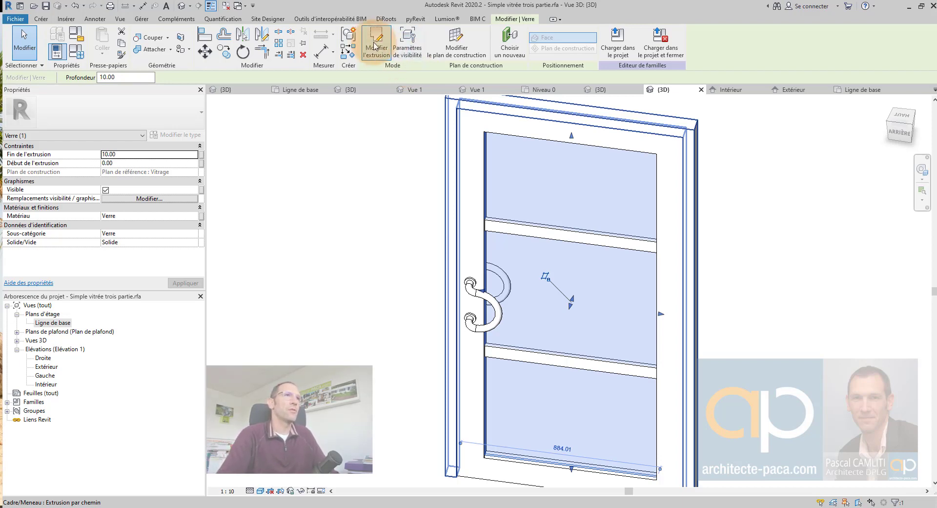
- Edit the glass extrusion sketch in the Intérieur elevation, adding picked lines along both cross bars
click(374, 46)
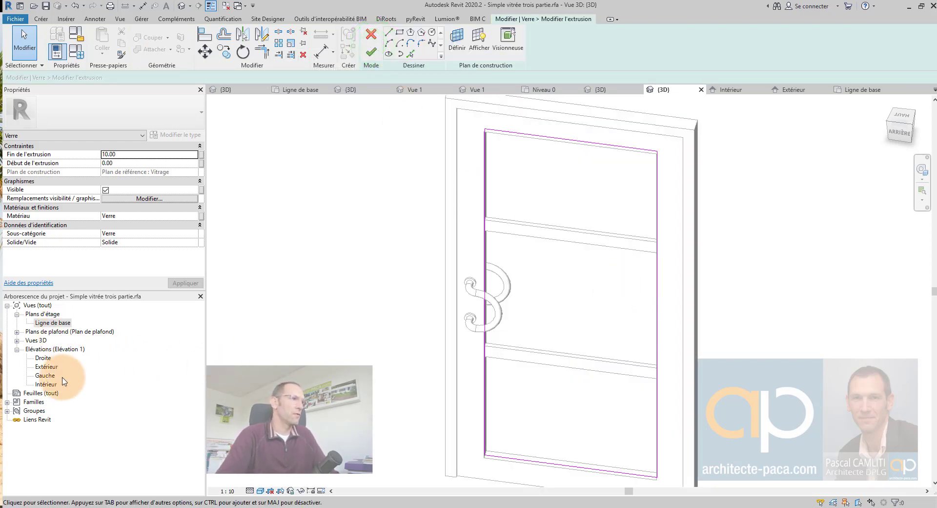
double_click(45, 384)
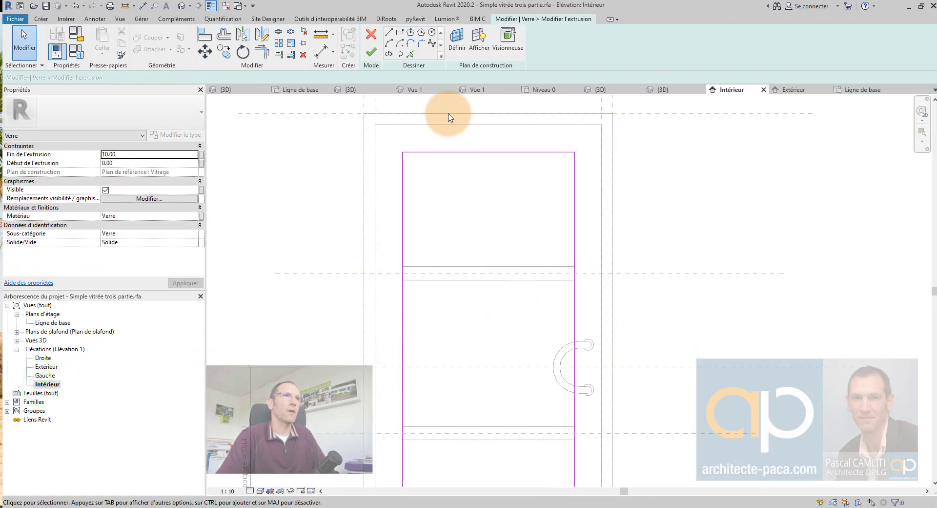
click(410, 54)
click(502, 266)
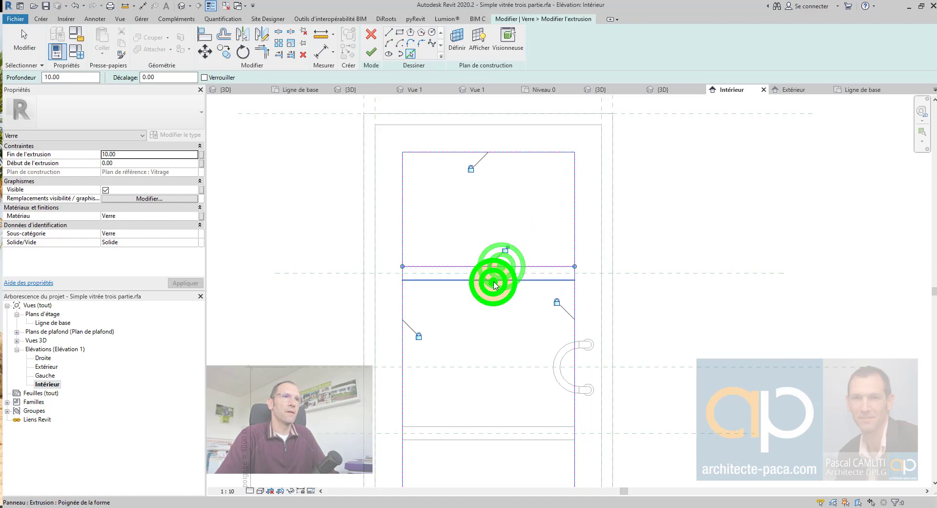
click(495, 282)
middle_drag(491, 432, 468, 321)
click(466, 328)
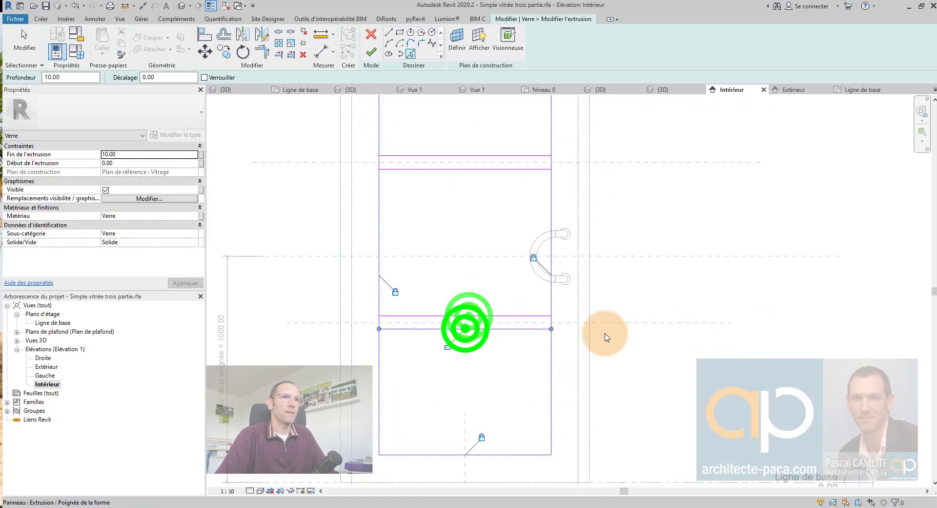
key(Escape)
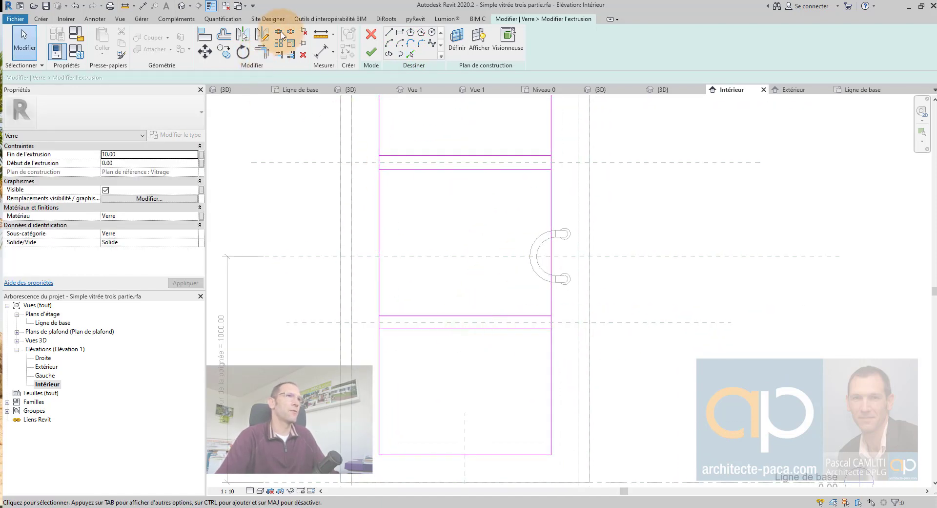
- Split the left and right sketch lines where they meet the upper and lower cross bars
click(280, 33)
click(380, 164)
scroll(561, 162, up, 2)
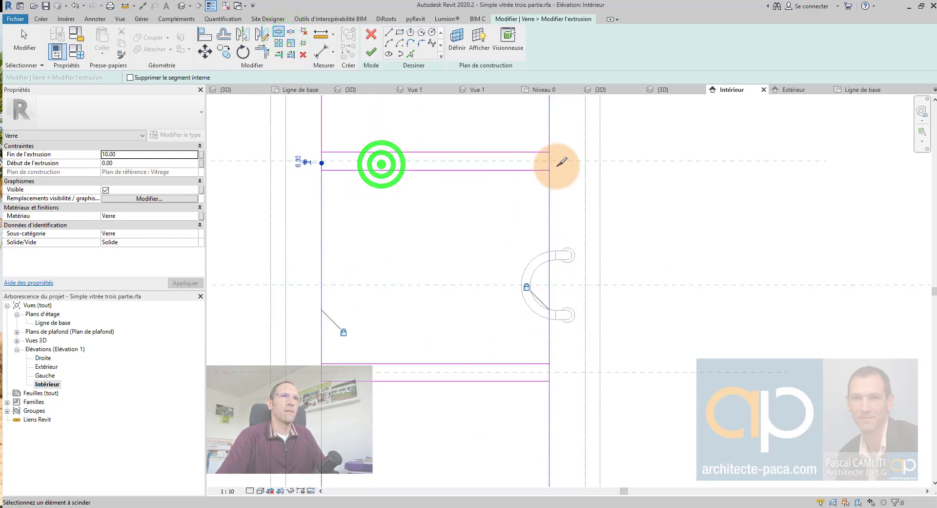
click(549, 163)
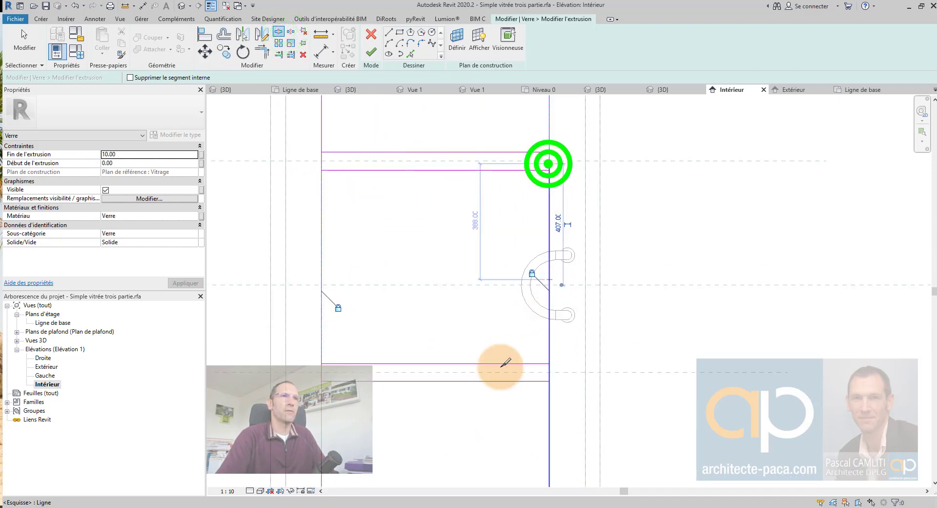
click(322, 364)
click(550, 367)
scroll(586, 352, down, 3)
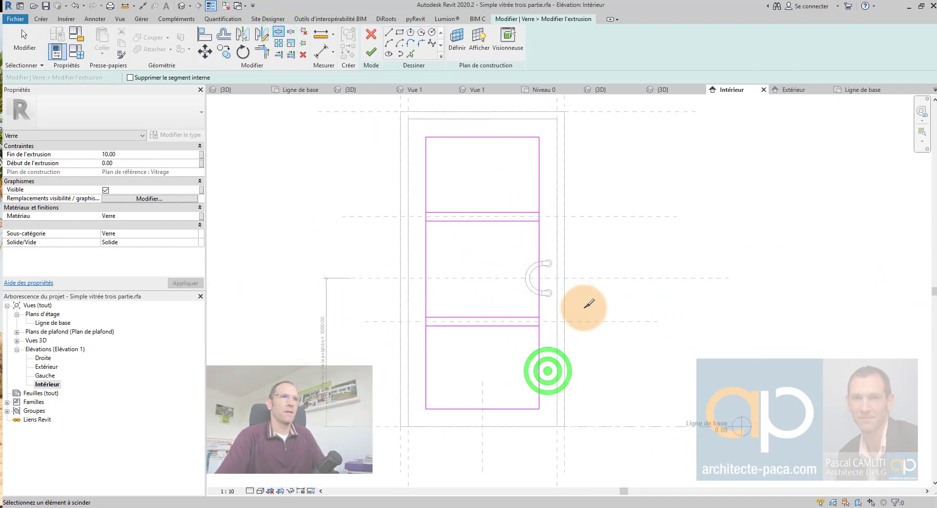
key(Escape)
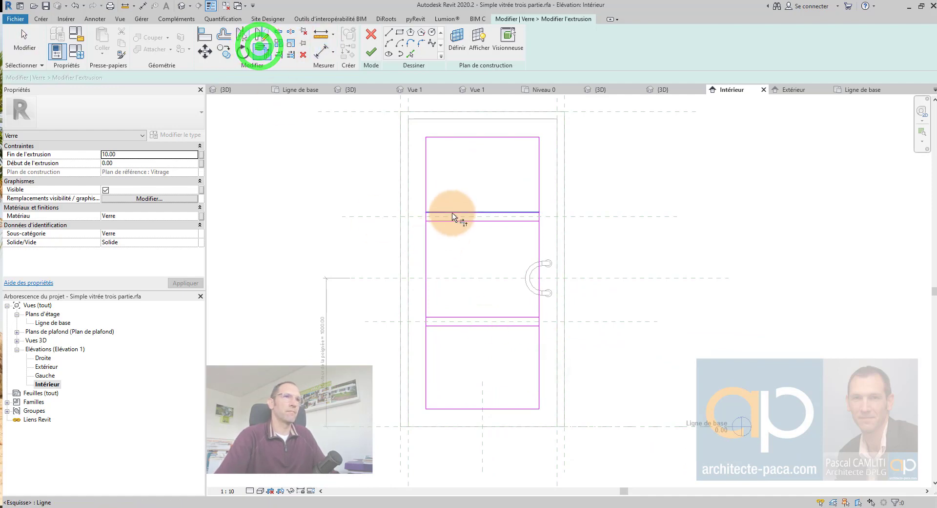
- Trim the glass sketch corners into three separate closed rectangles, one per pane
click(452, 213)
click(425, 207)
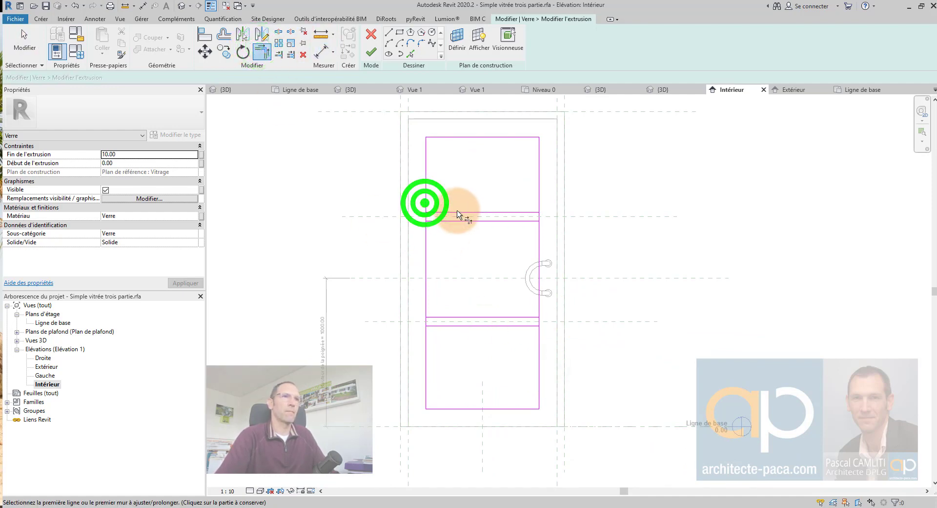
click(537, 194)
click(541, 234)
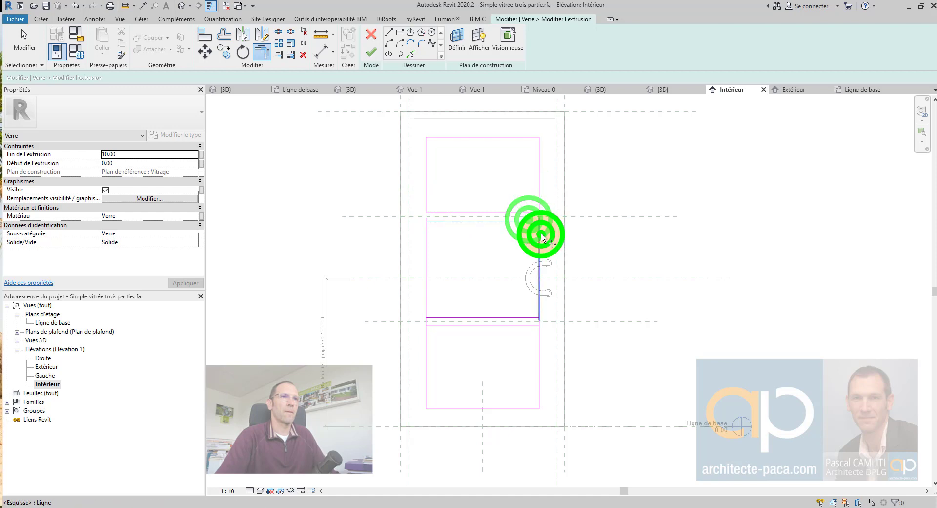
click(456, 219)
click(428, 237)
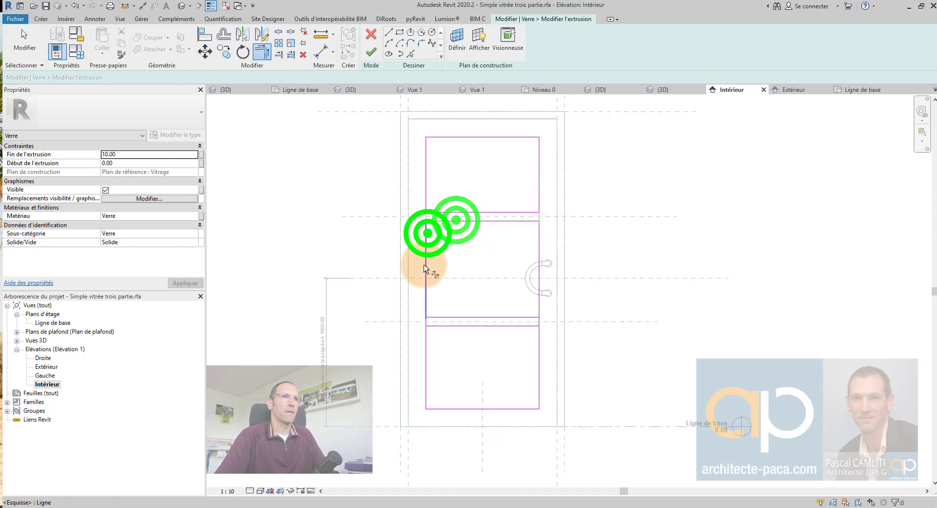
click(428, 303)
click(523, 318)
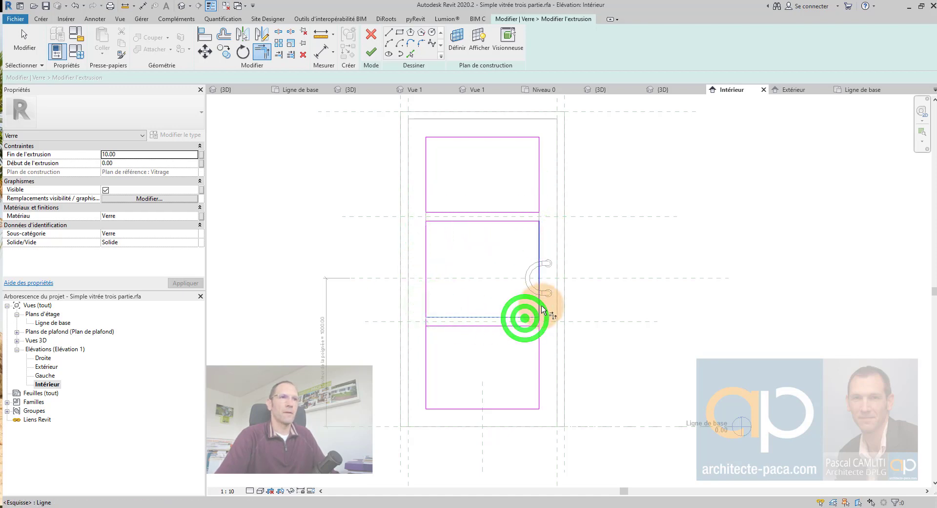
click(531, 327)
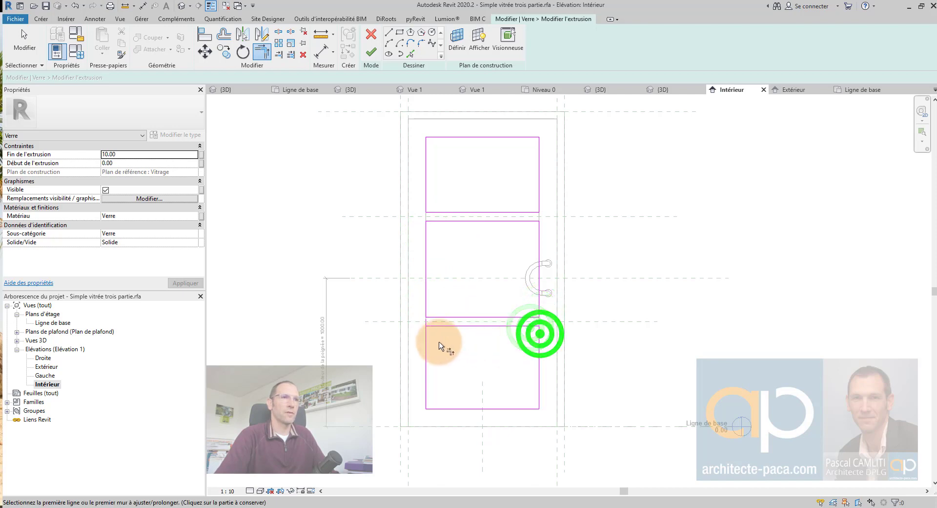
click(425, 350)
click(443, 328)
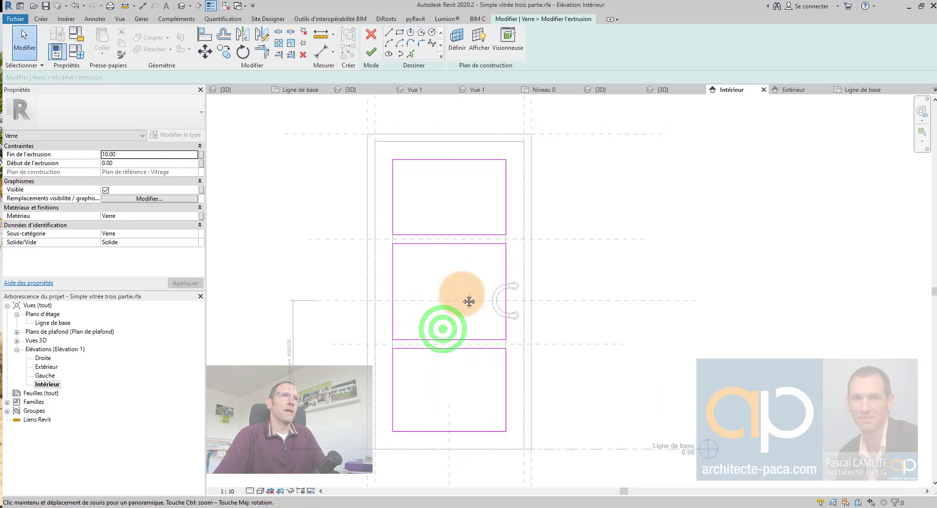
key(Escape)
- Move the upper pane's bottom sketch line up so the dimension reads 136
scroll(428, 248, up, 3)
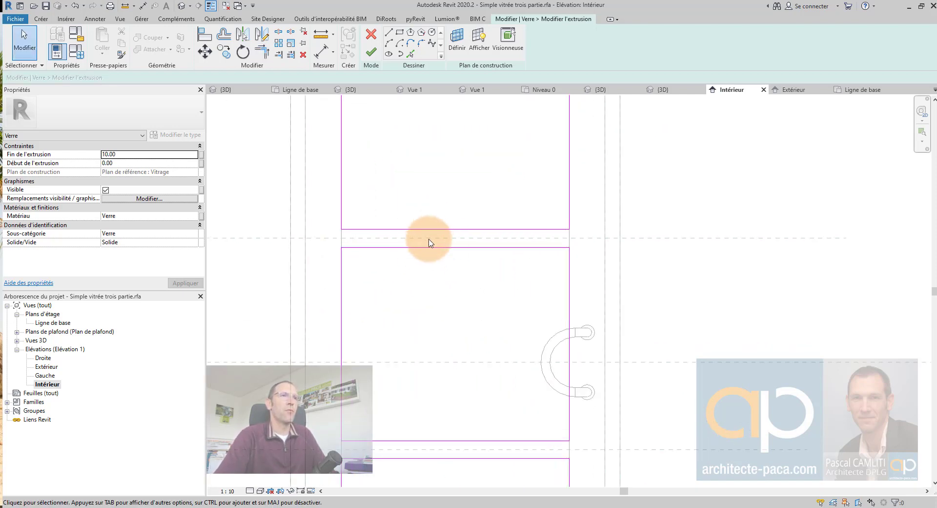
scroll(454, 206, down, 1)
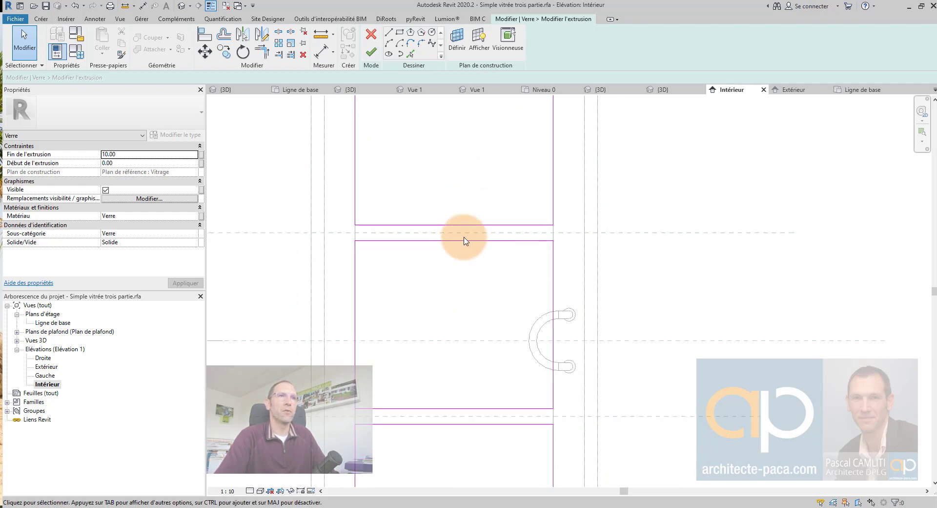
scroll(465, 239, up, 2)
click(472, 215)
scroll(472, 217, up, 2)
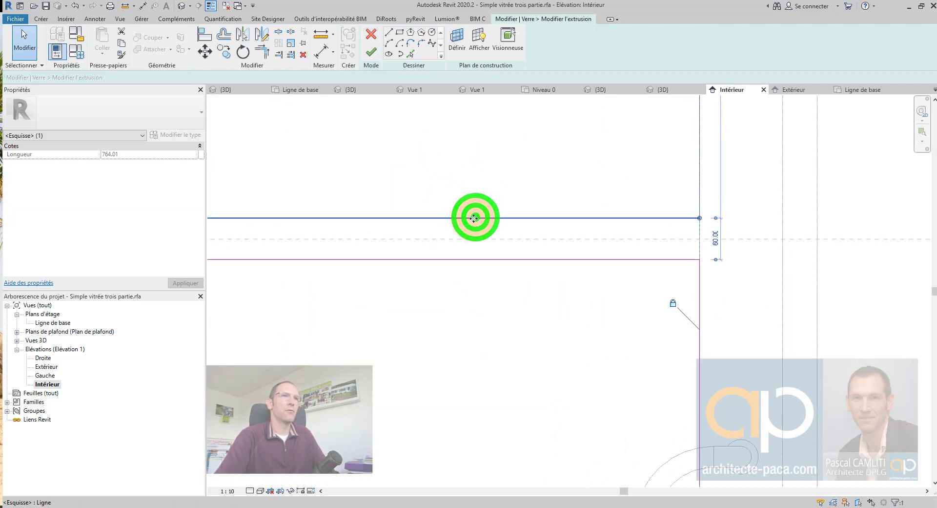
mouse_move(473, 217)
mouse_down()
mouse_move(475, 141)
mouse_move(485, 167)
mouse_up()
scroll(506, 234, down, 2)
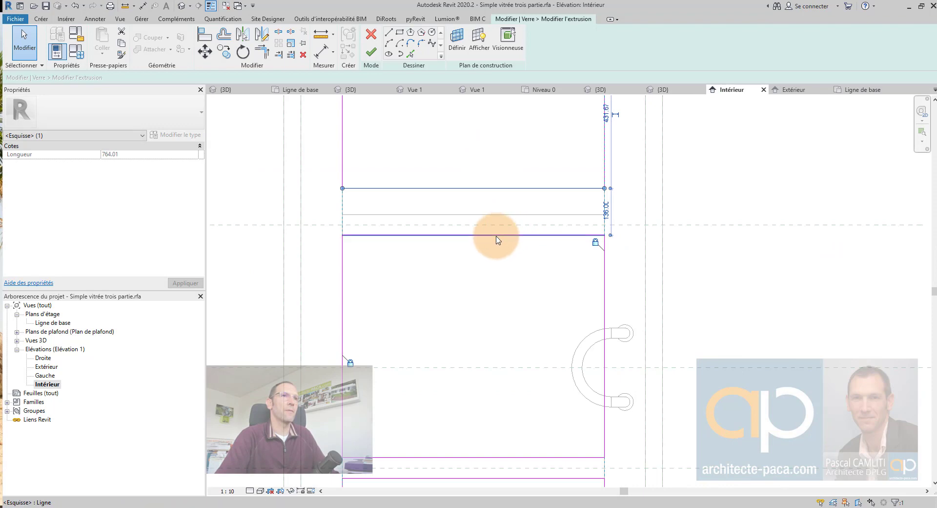
click(497, 239)
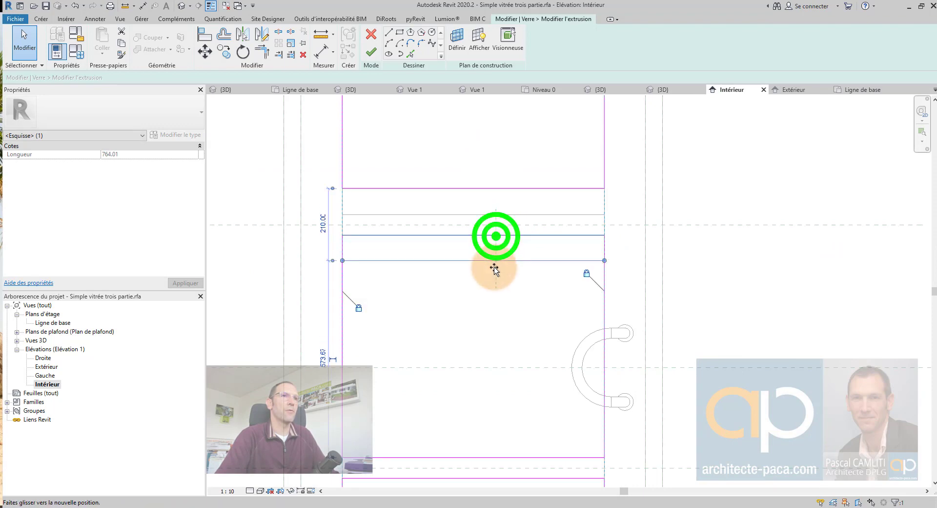
- Align and lock a glass pane edge onto its reference plane
click(202, 42)
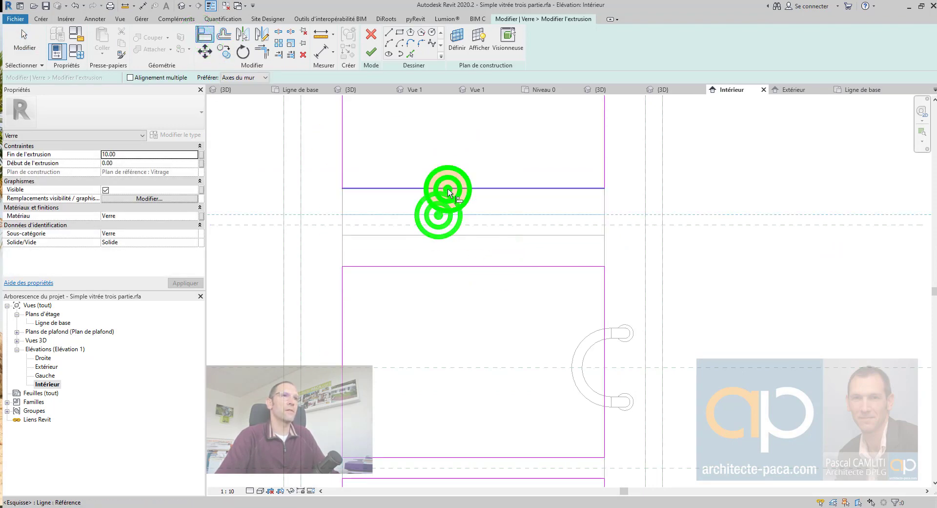
click(479, 235)
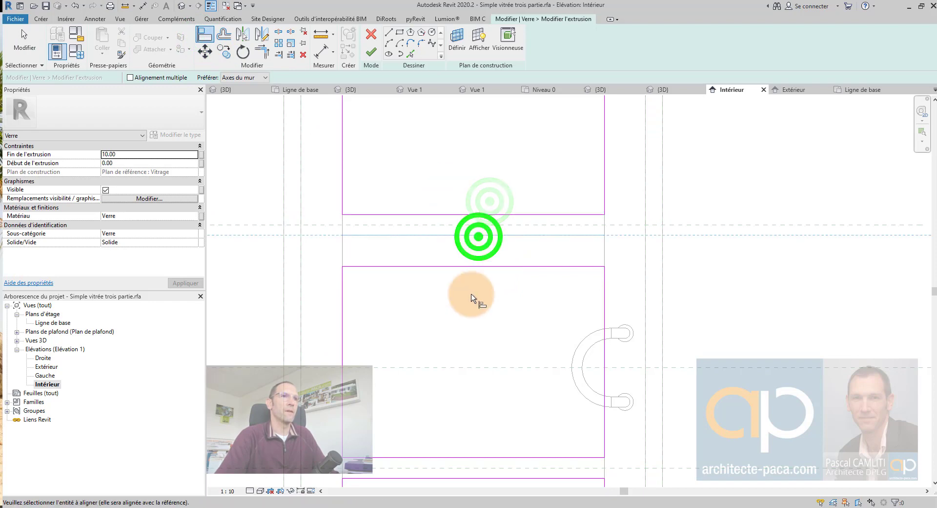
click(485, 266)
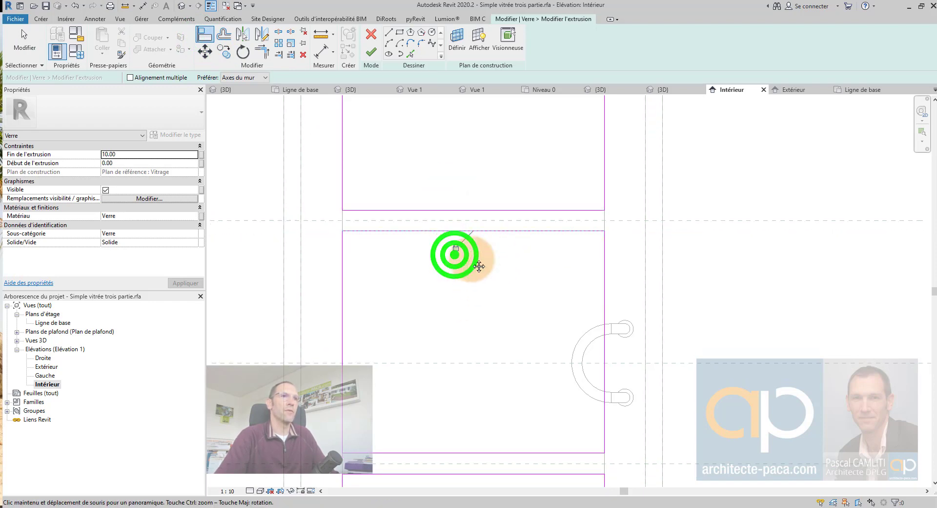
middle_drag(492, 404, 462, 230)
click(443, 283)
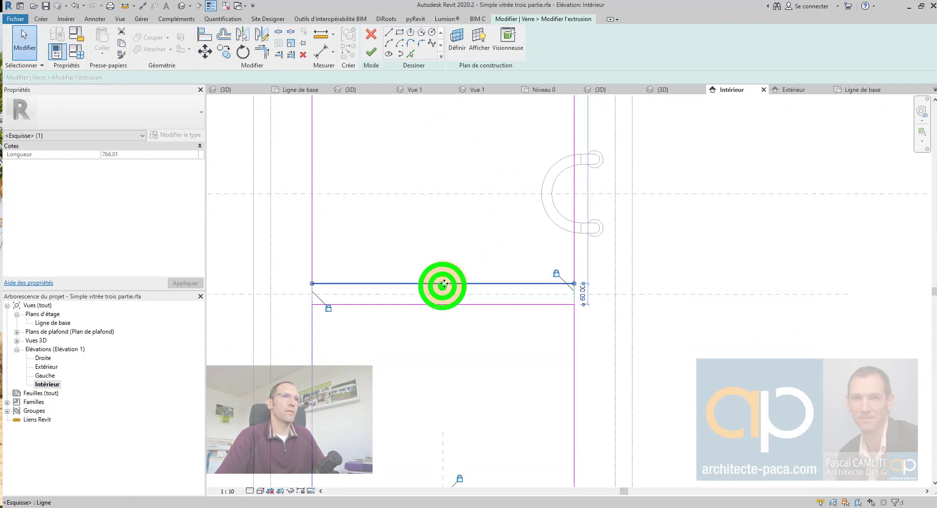
click(440, 306)
key(Escape)
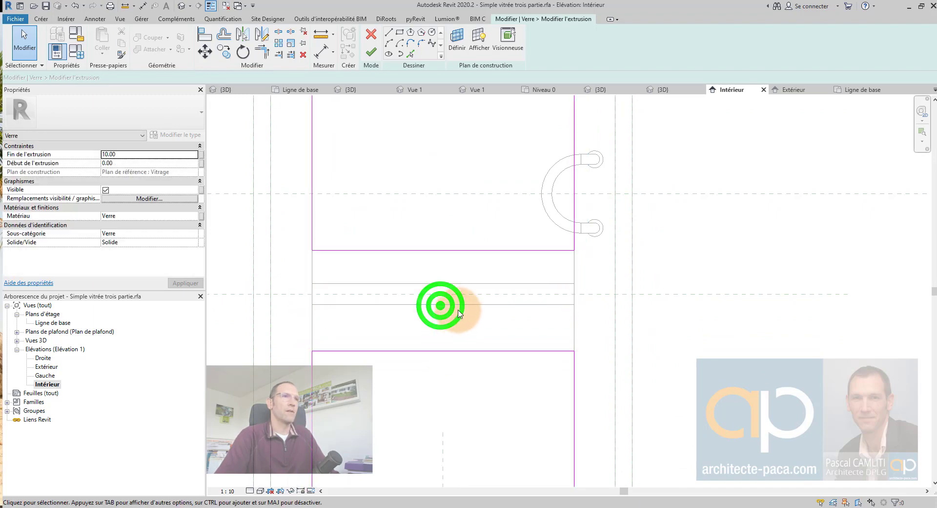
- Align the lower glass sketch lines to the rail references and finish the extrusion
click(207, 36)
click(409, 284)
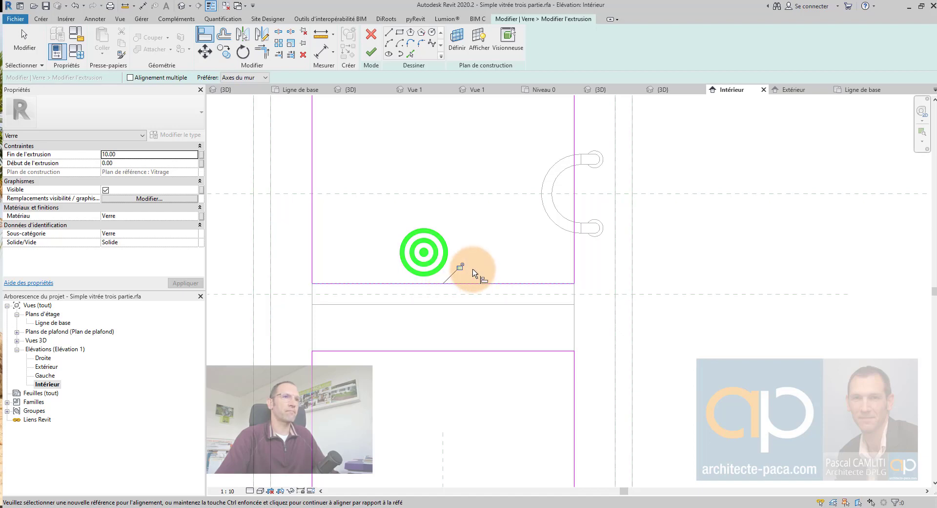
click(461, 267)
click(447, 304)
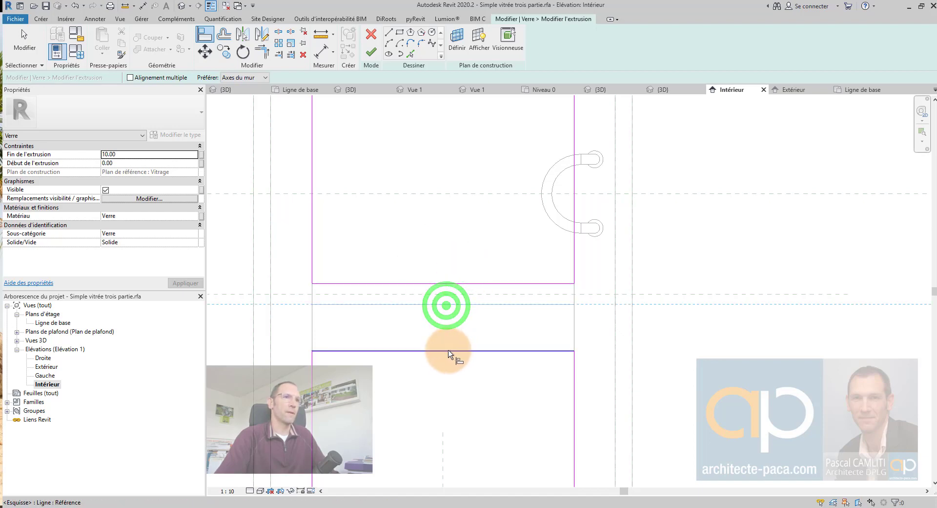
click(448, 351)
key(Escape)
scroll(465, 328, down, 3)
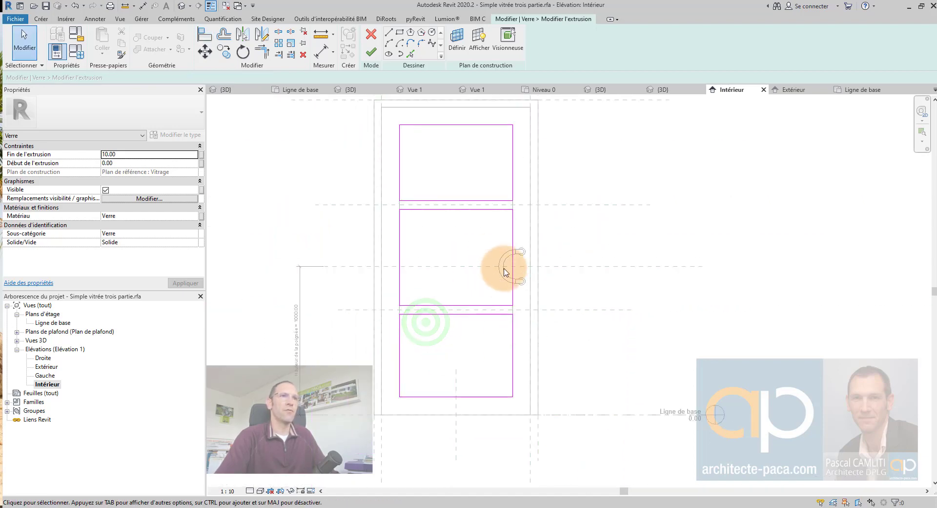
click(366, 52)
- Load the Simple vitrée trois partie door family into Projet3 and view the project in 3D
click(645, 176)
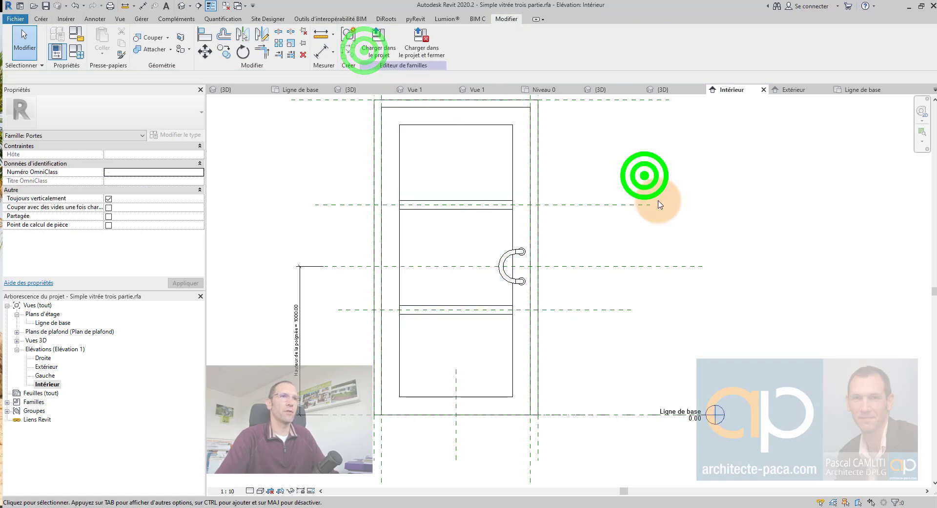
mouse_move(659, 203)
middle_down()
mouse_move(646, 259)
mouse_move(757, 219)
middle_up()
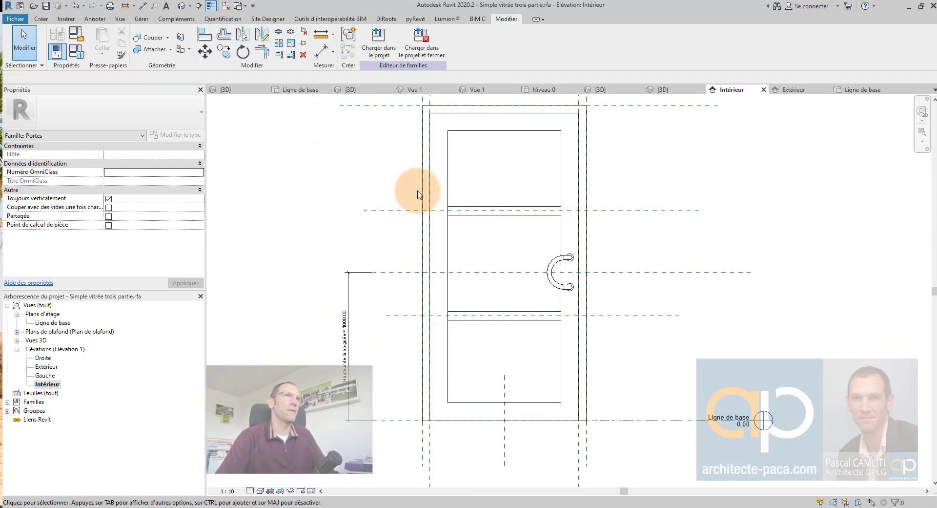
click(382, 49)
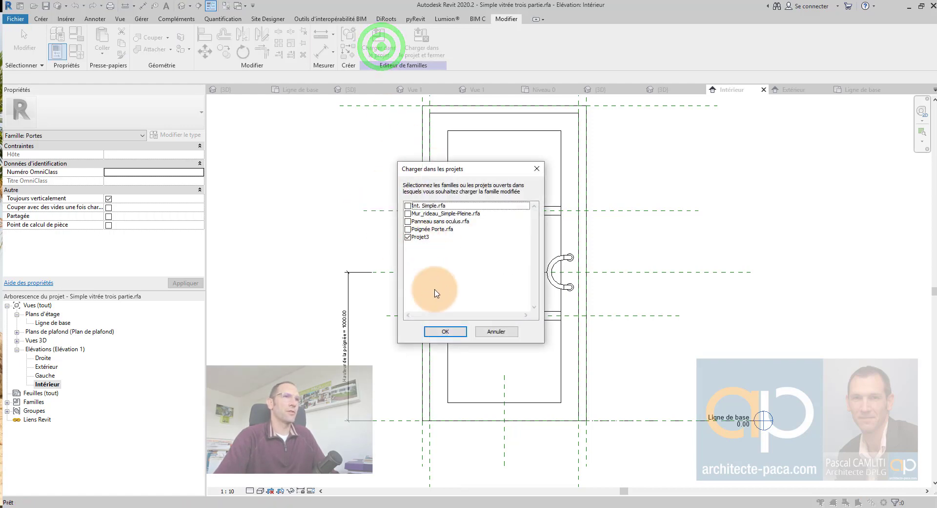
click(440, 332)
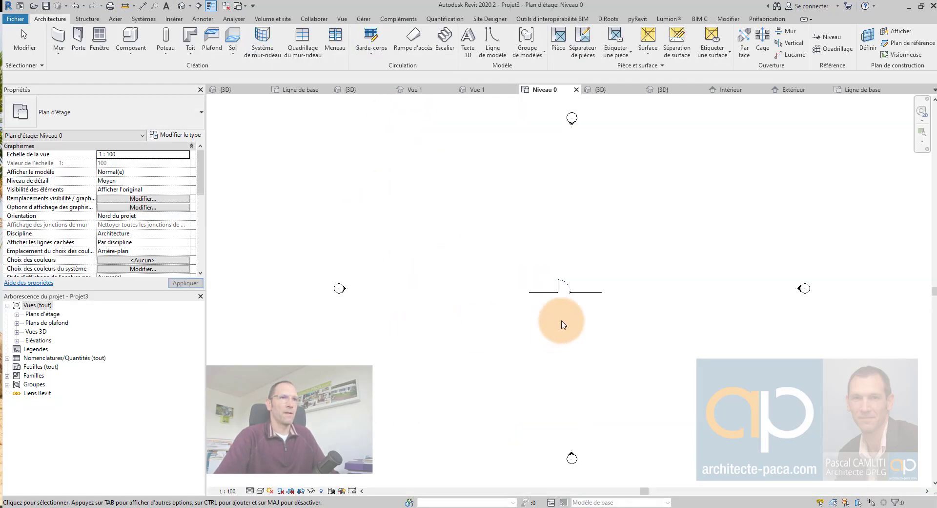
key(ctrl+Tab)
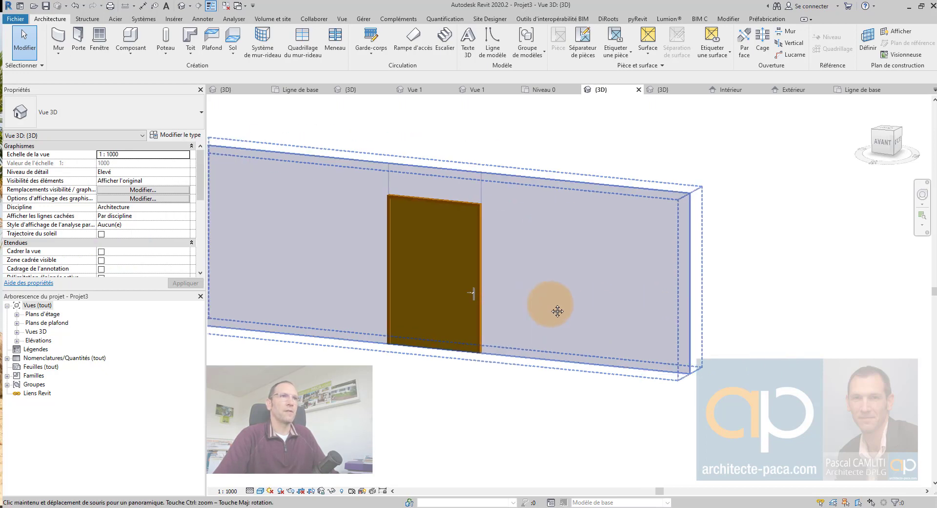
- Add two vertical curtain grid lines and one horizontal segment, then select the lower panel
click(308, 53)
click(546, 200)
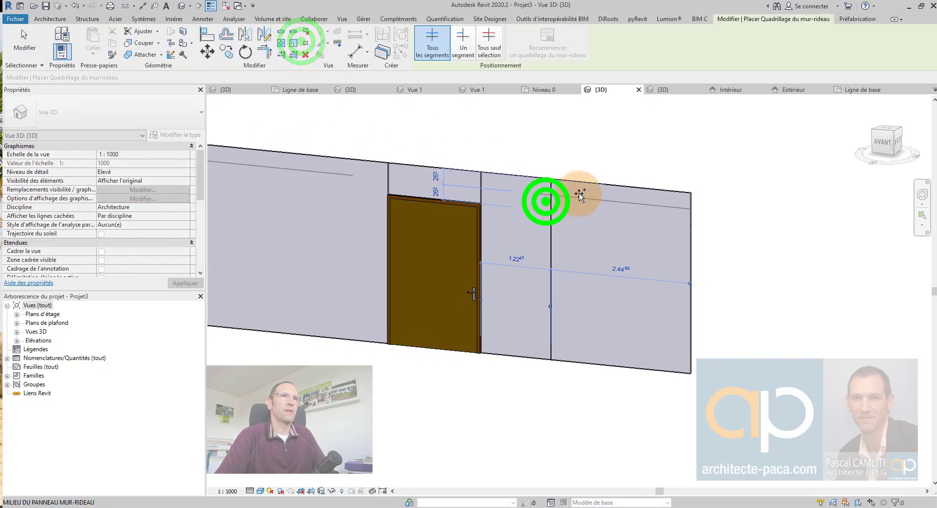
click(610, 203)
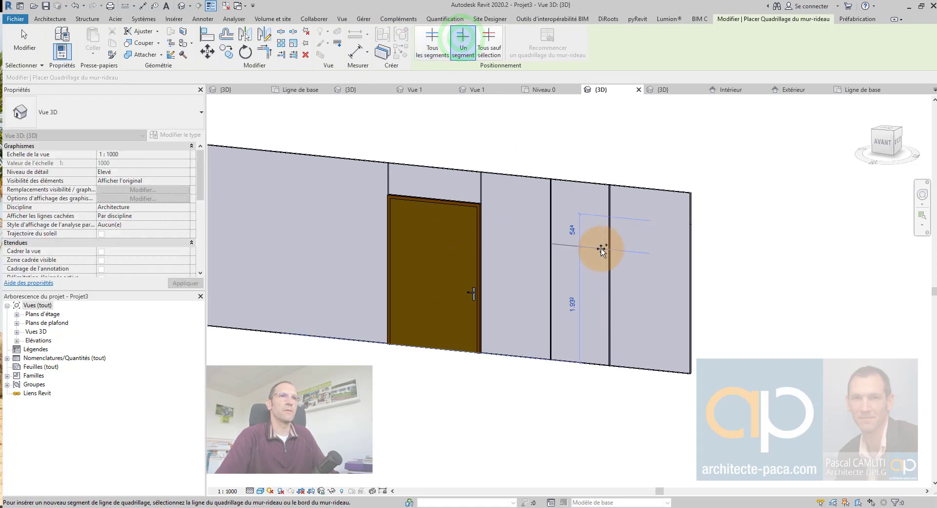
click(603, 241)
key(Escape)
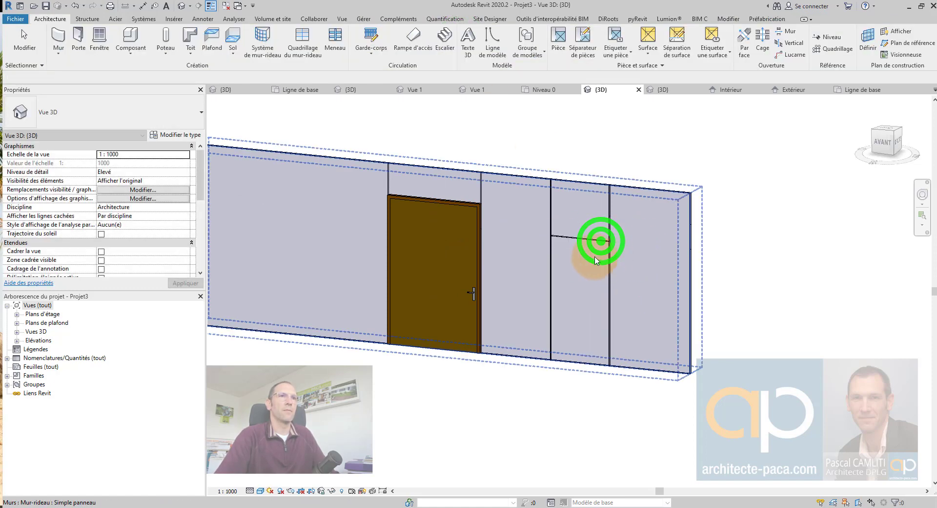
click(590, 258)
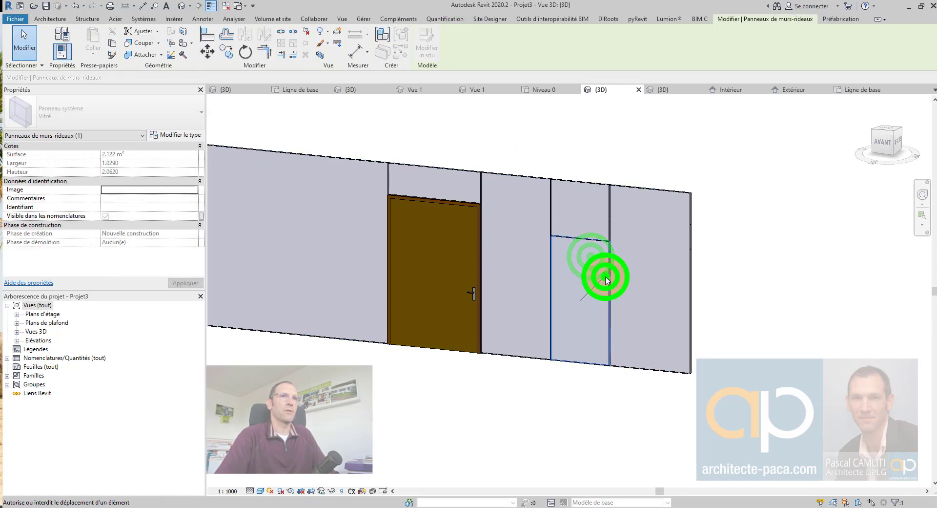
- Change the lower panel to the Simple vitrée trois partie type and orbit to the wall's back
click(161, 102)
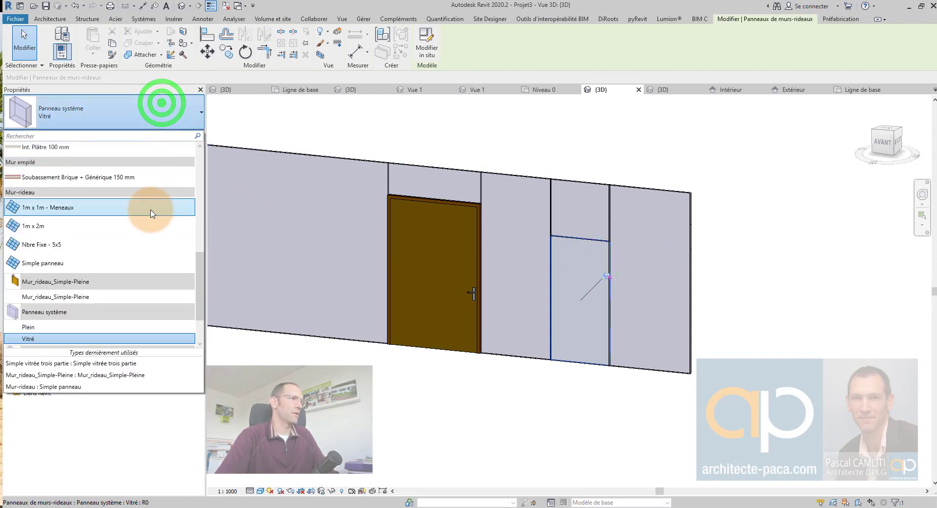
scroll(121, 308, down, 1)
scroll(122, 310, down, 1)
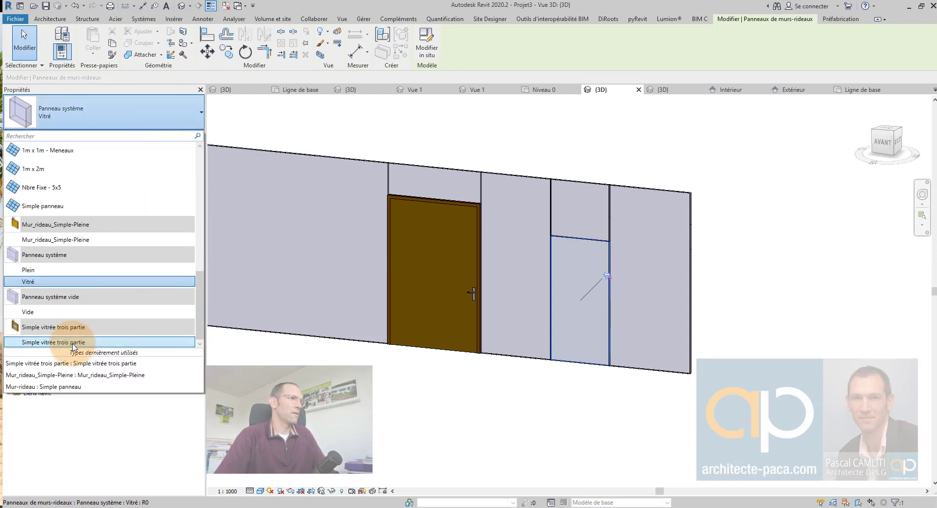
click(73, 342)
click(606, 406)
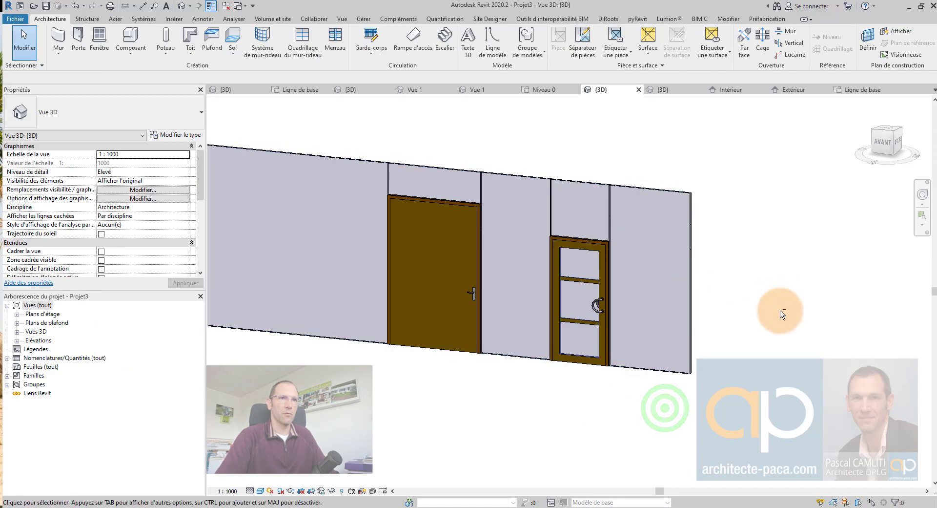
mouse_move(915, 372)
shift+middle_down()
mouse_move(449, 374)
mouse_move(473, 390)
shift+middle_up()
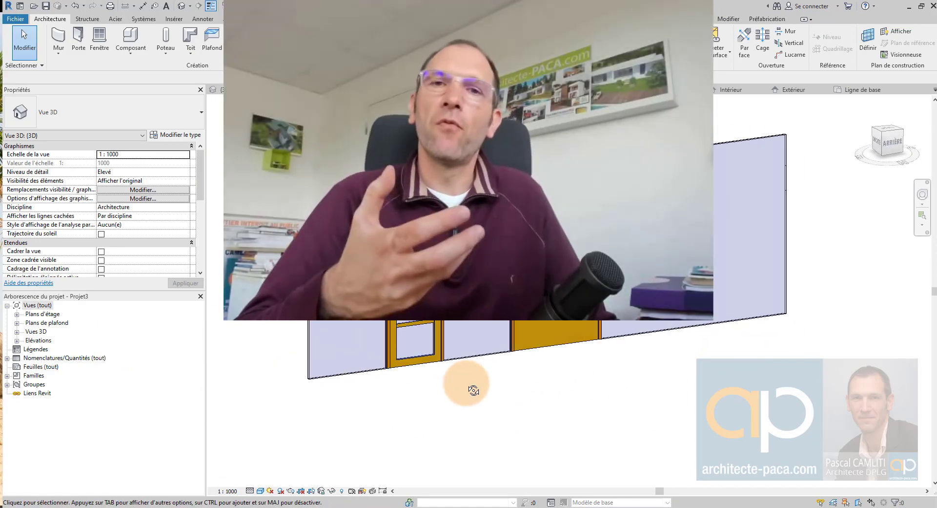